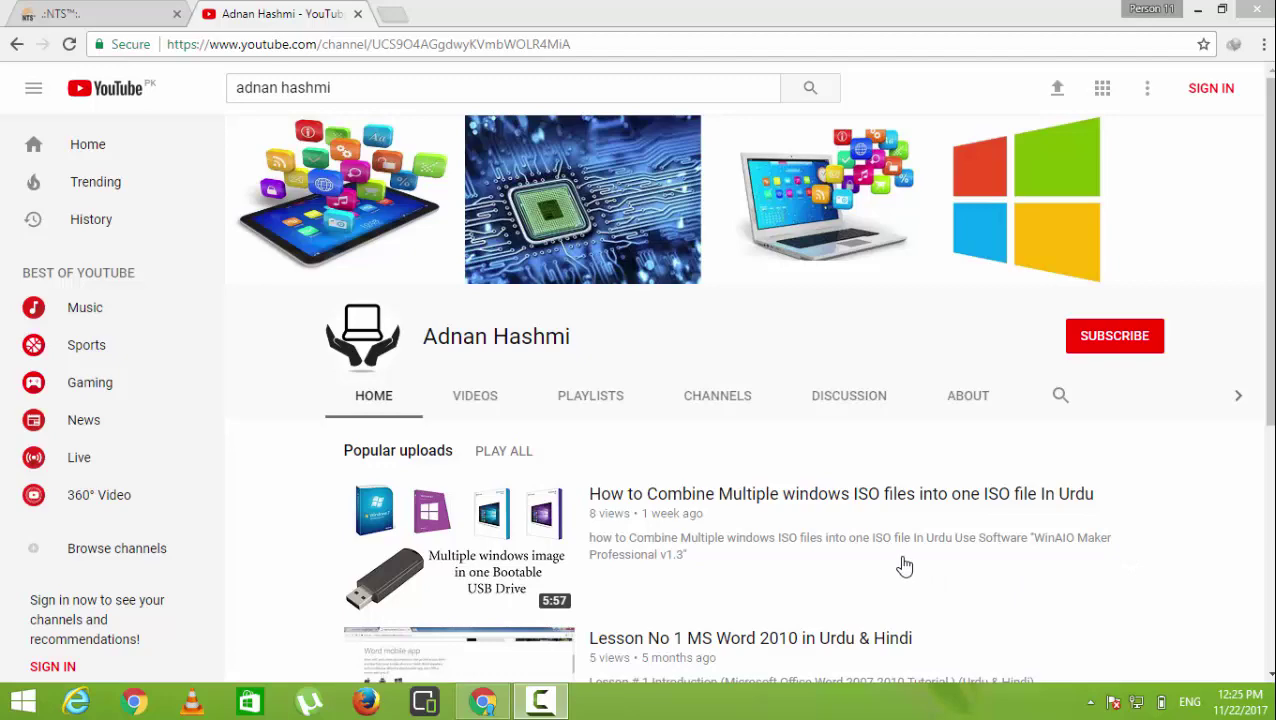
Scroll the YouTube channel page, then switch to the NTS website tab
drag(1268, 352, 1266, 300)
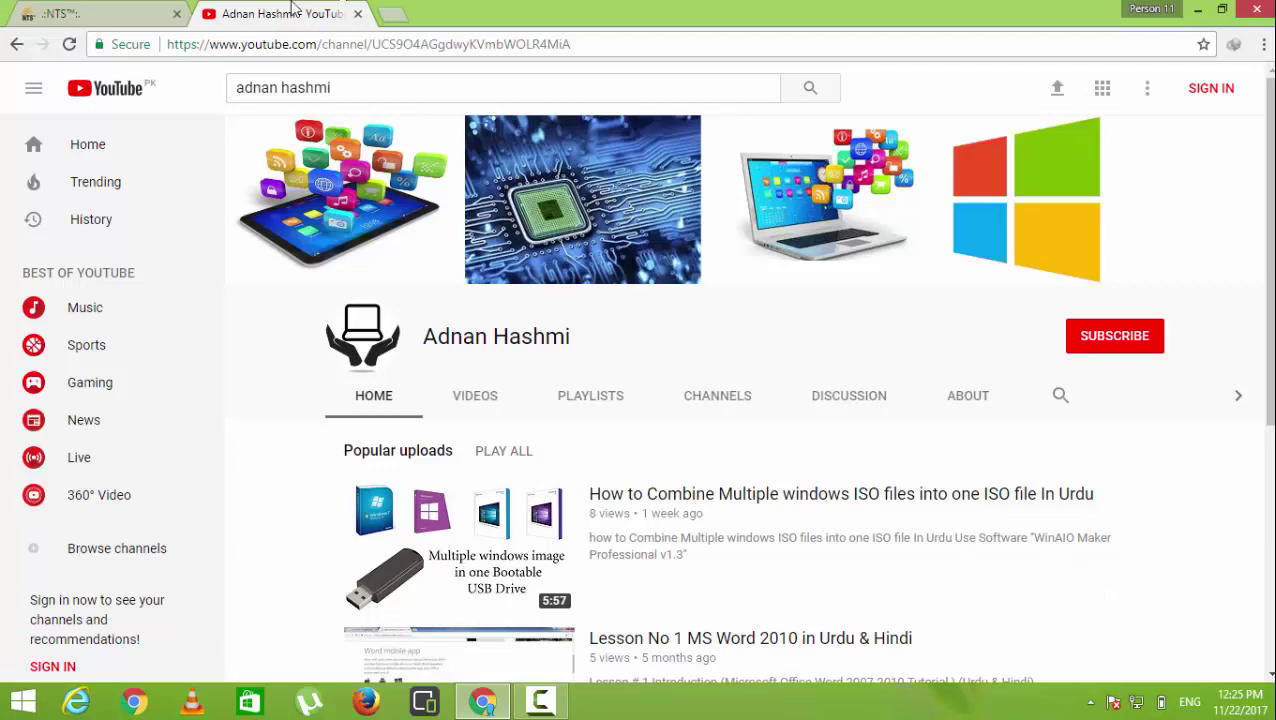
click(78, 17)
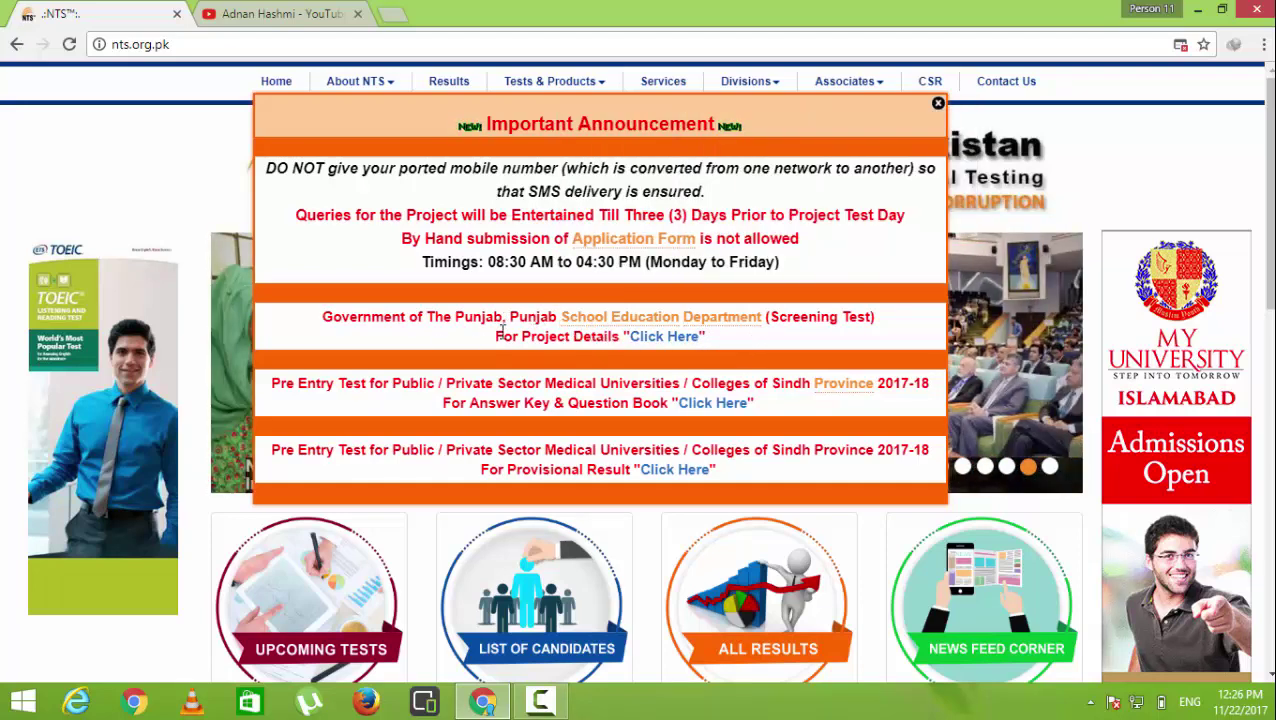
Dismiss the advertisement and open the School Education Department project details
click(641, 338)
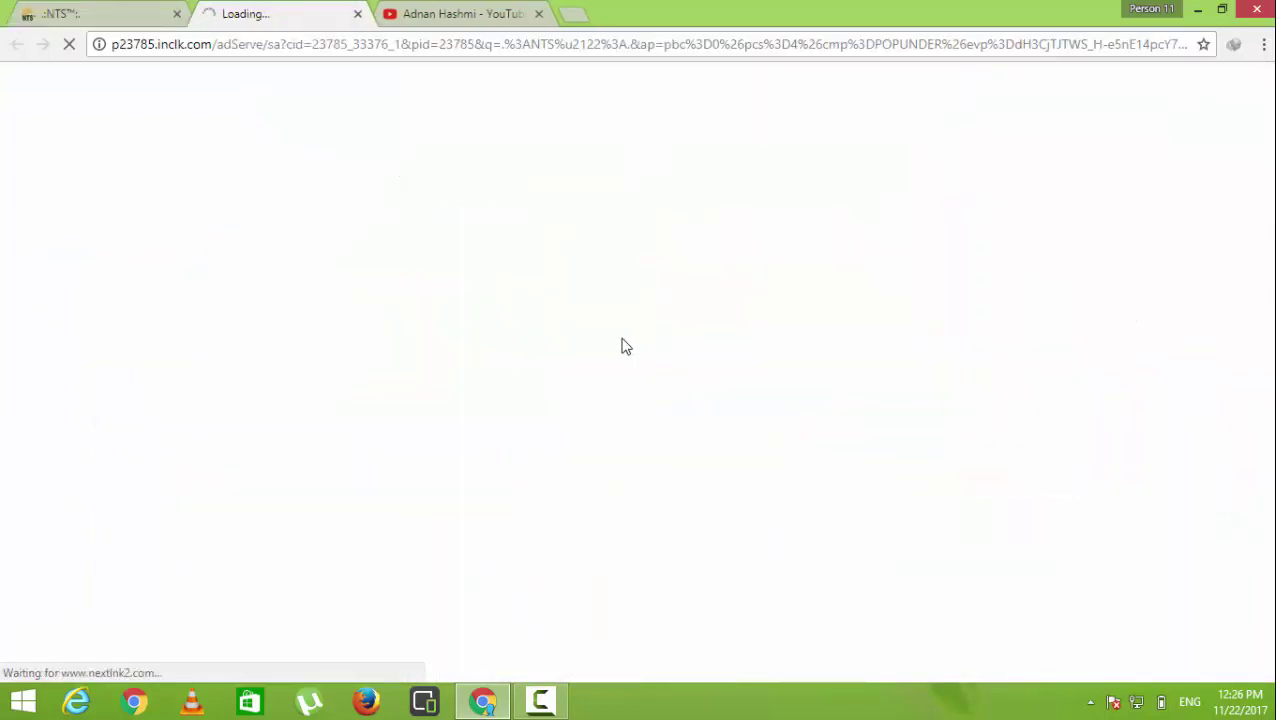
click(357, 14)
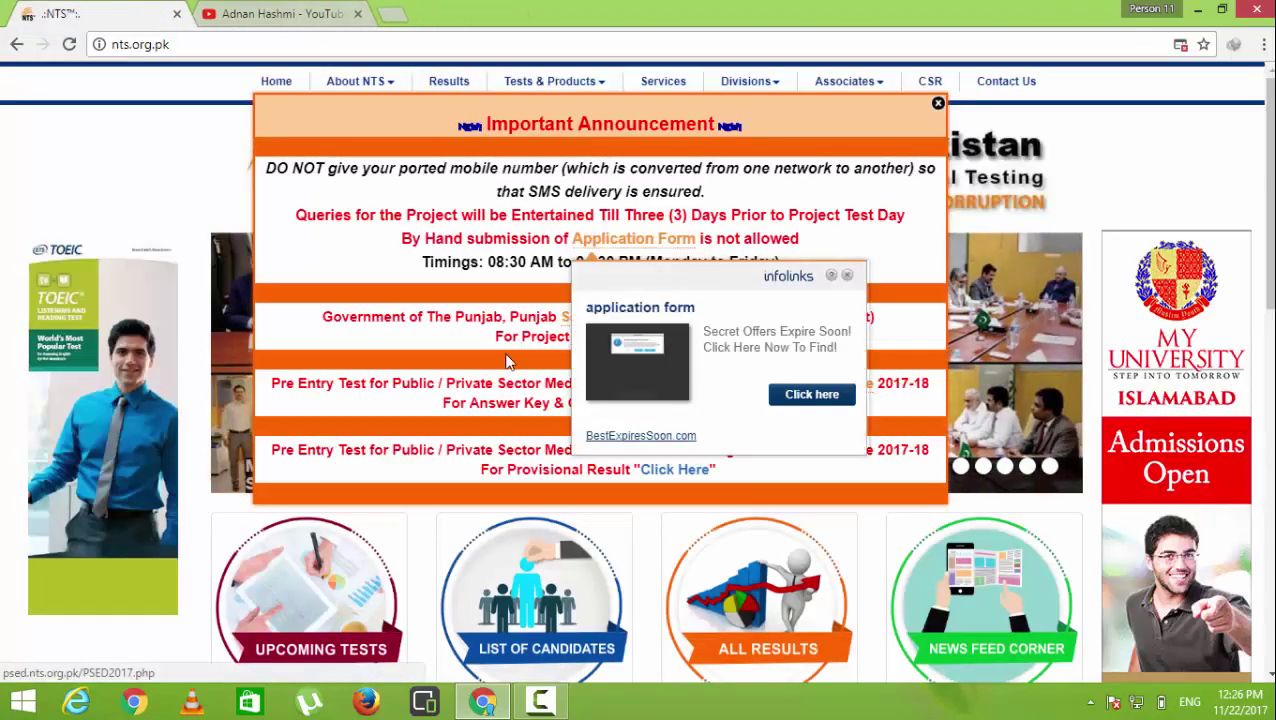
click(848, 275)
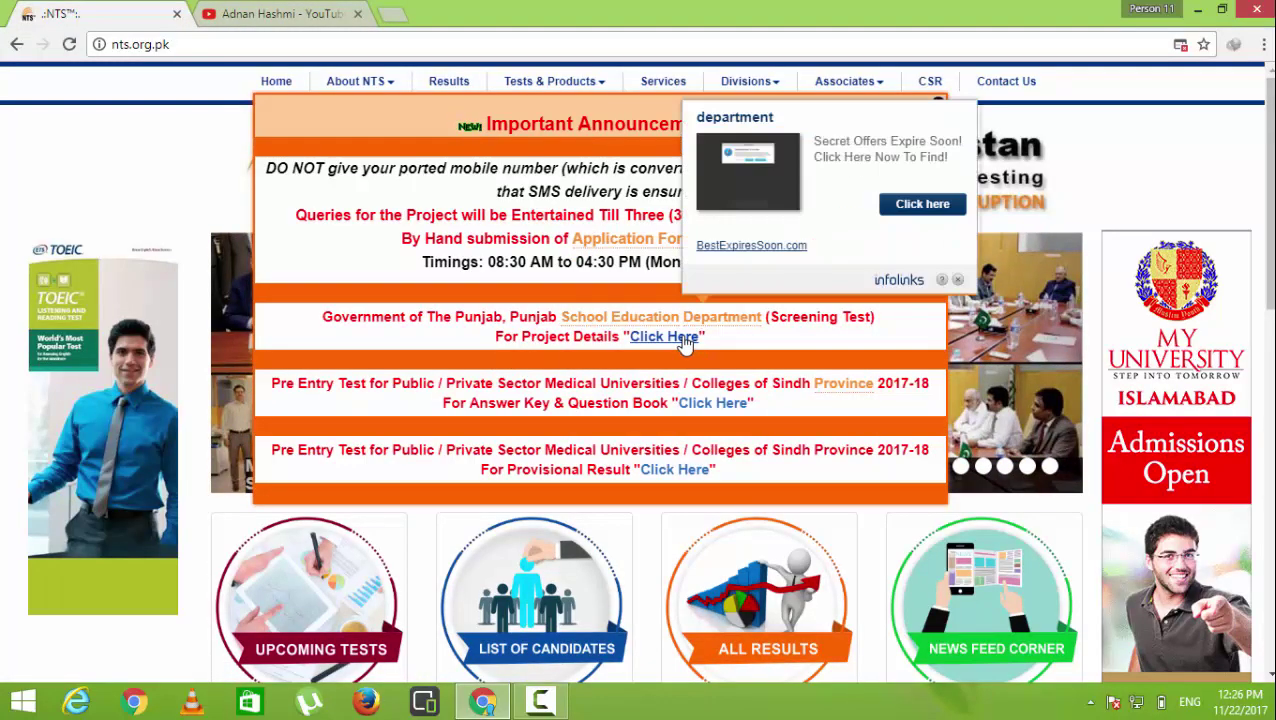
click(683, 340)
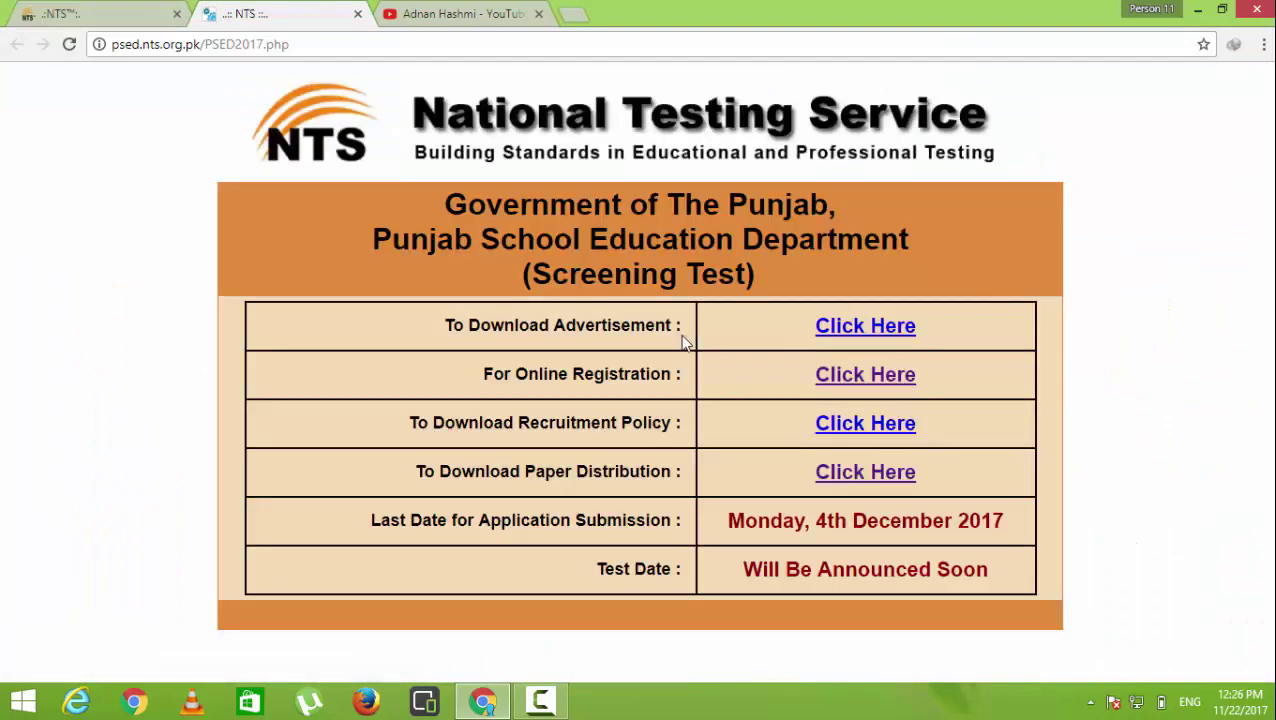
Open the PSED project's For Online Registration page
drag(444, 322, 634, 320)
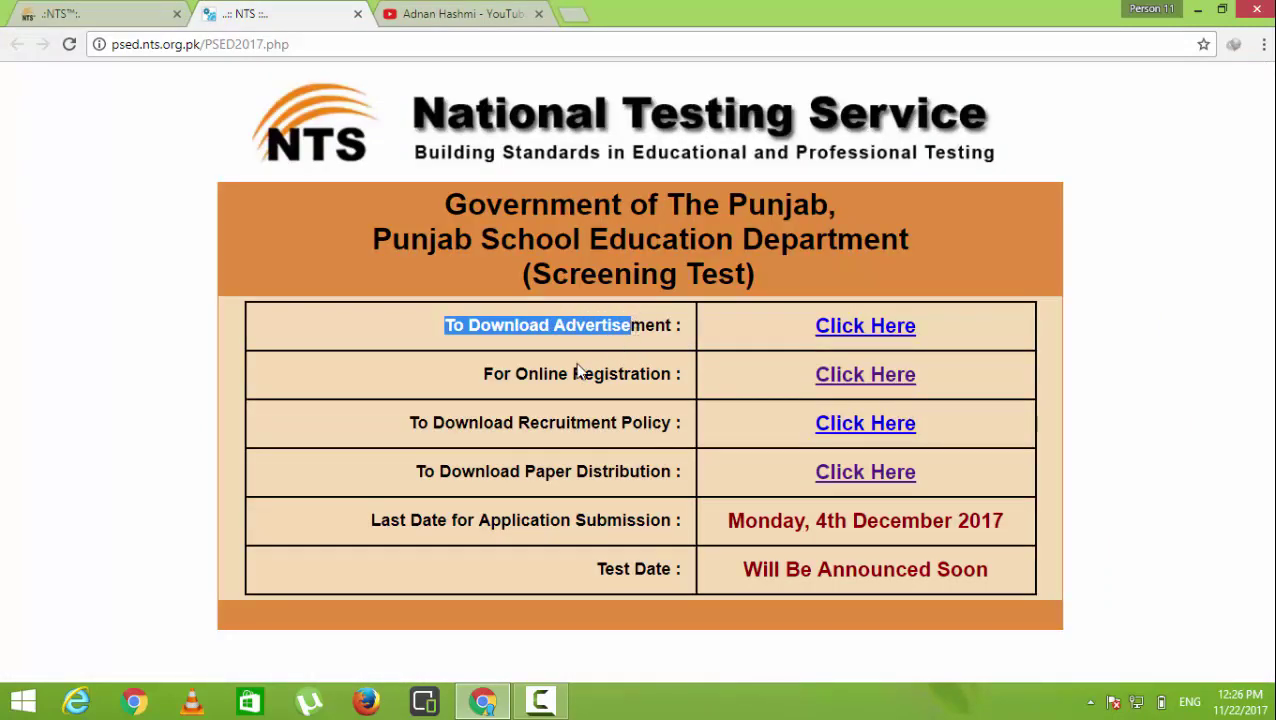
drag(480, 372, 650, 392)
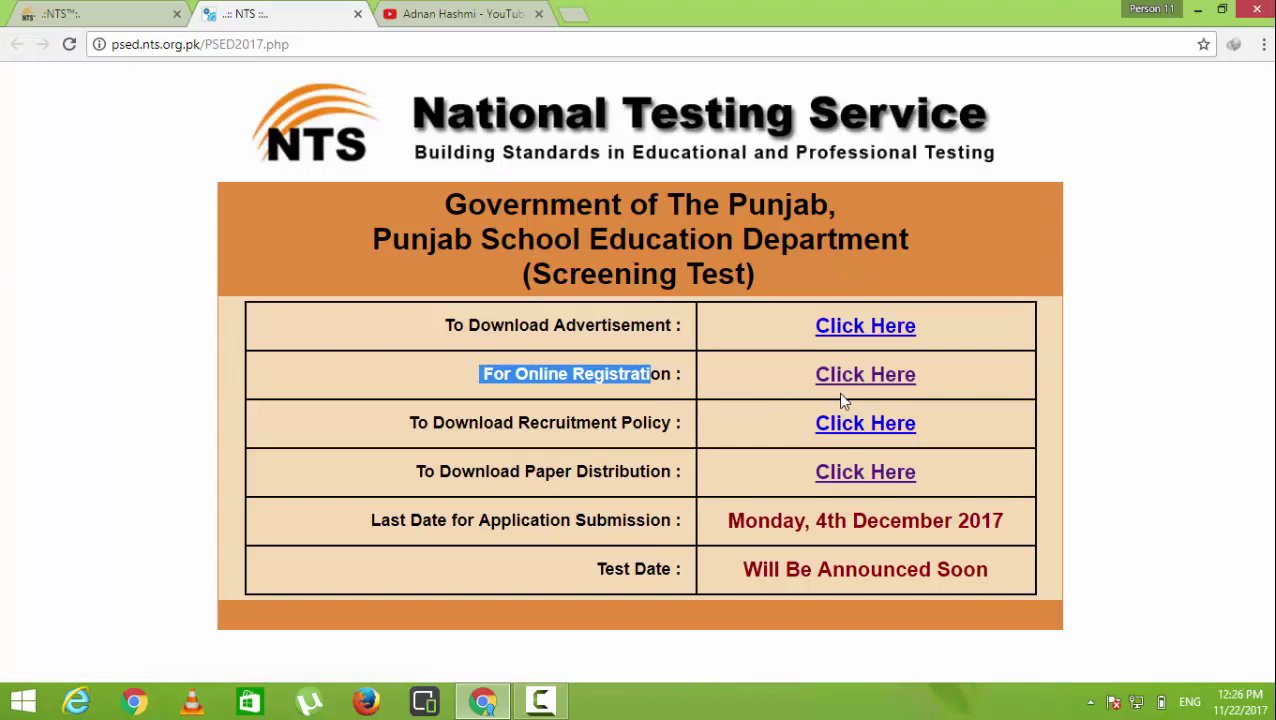
click(779, 402)
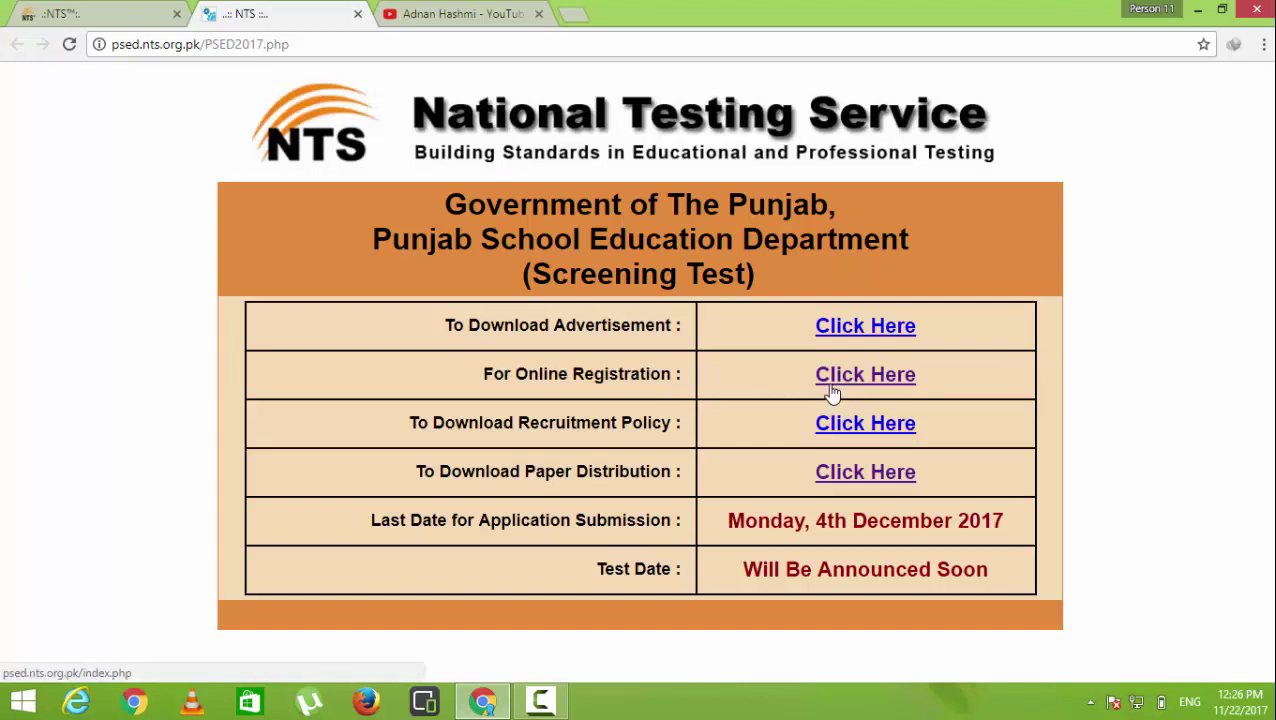
click(829, 391)
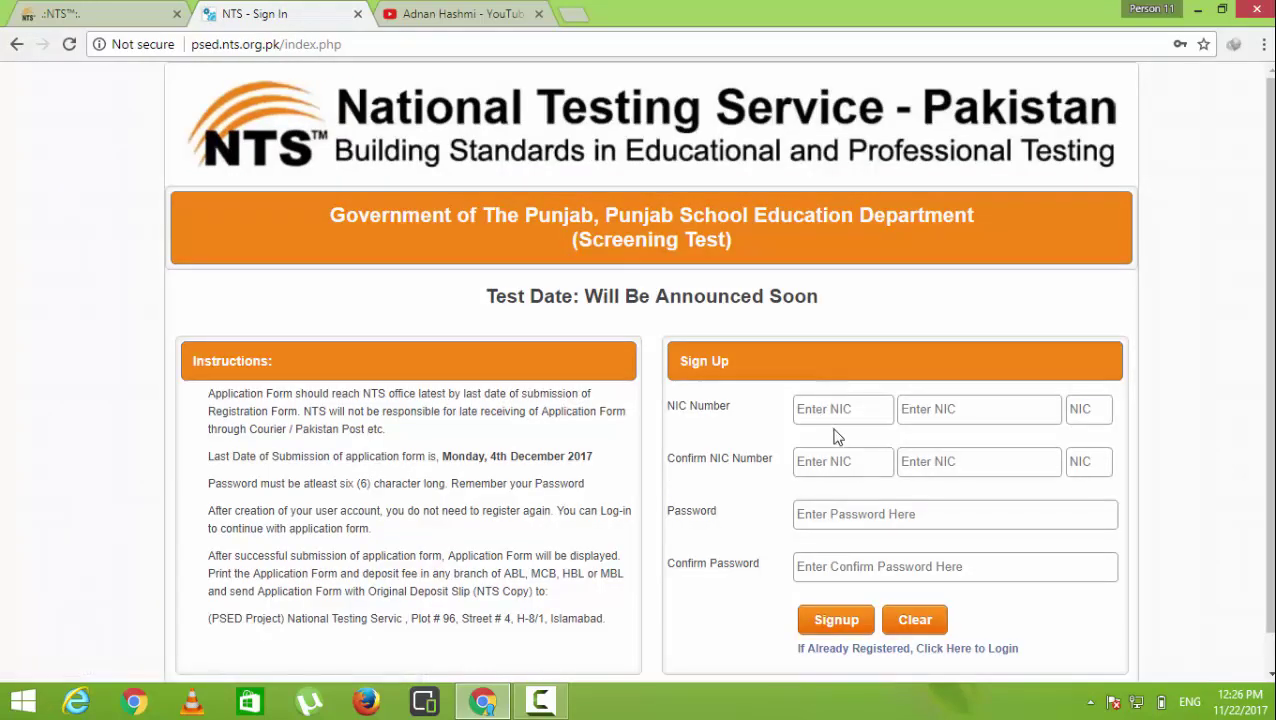
Sign up with the applicant's NIC number and a confirmed account password
click(841, 409)
click(830, 513)
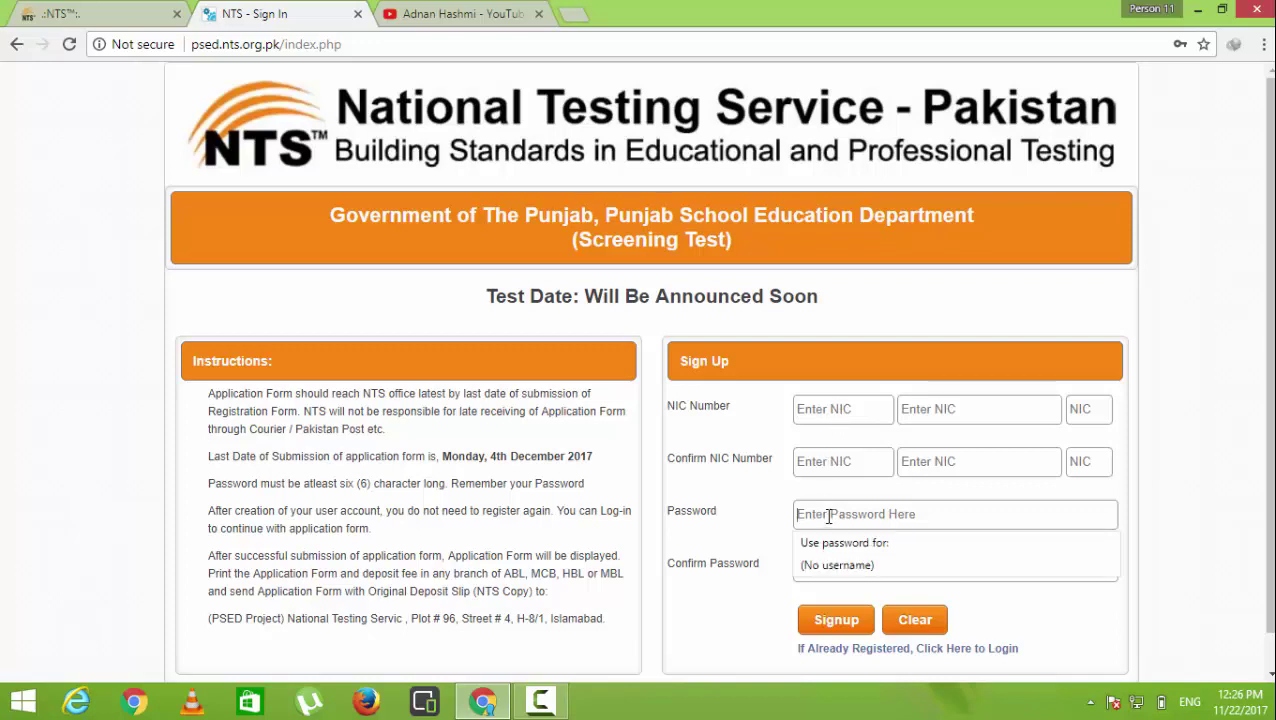
click(843, 409)
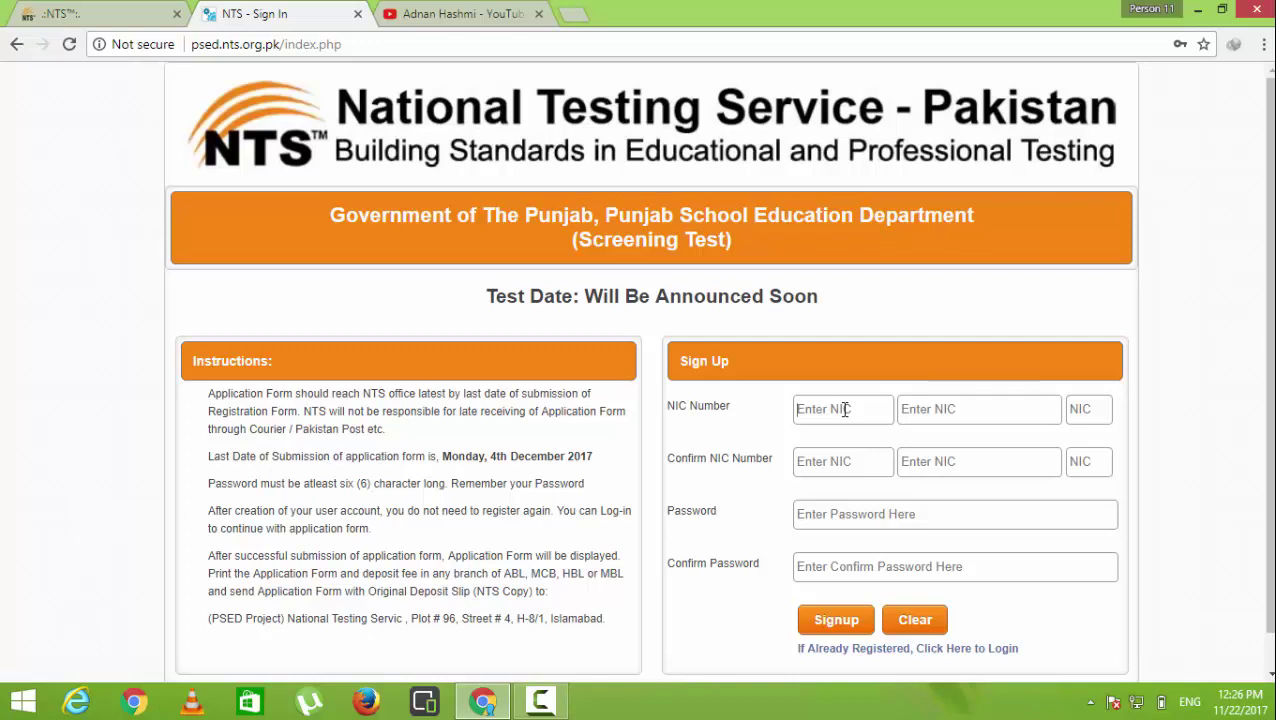
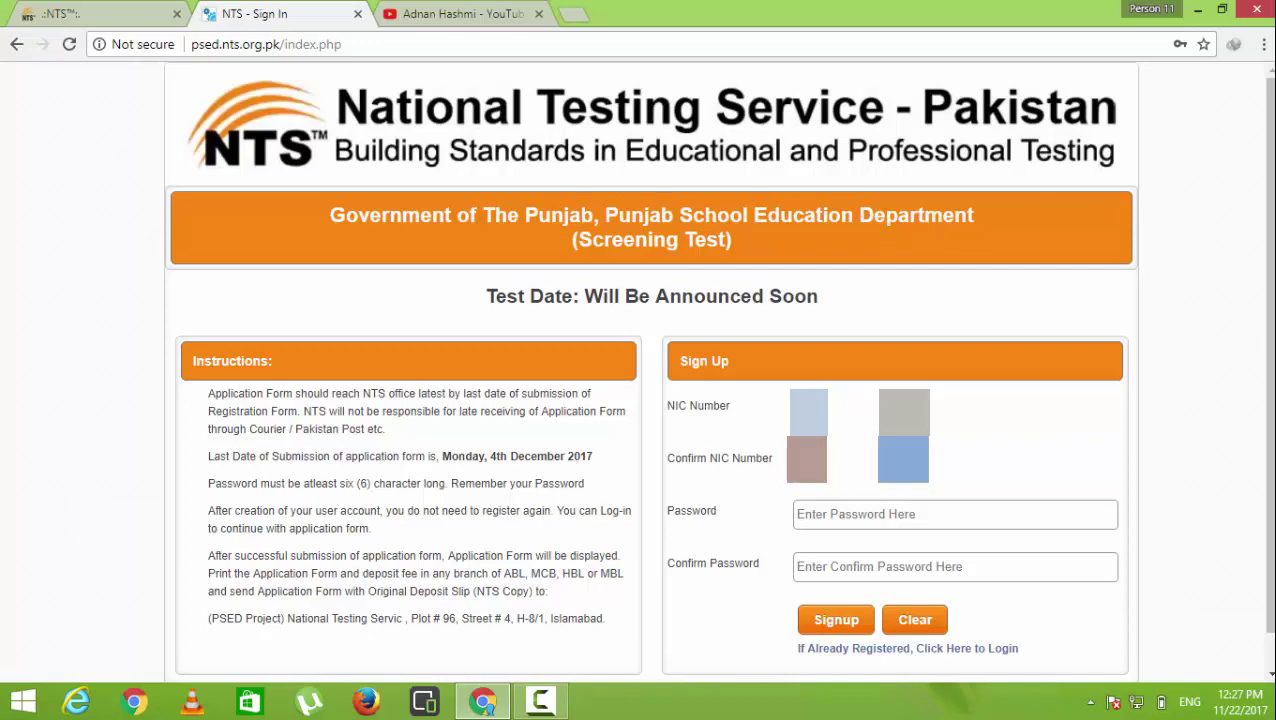
click(994, 513)
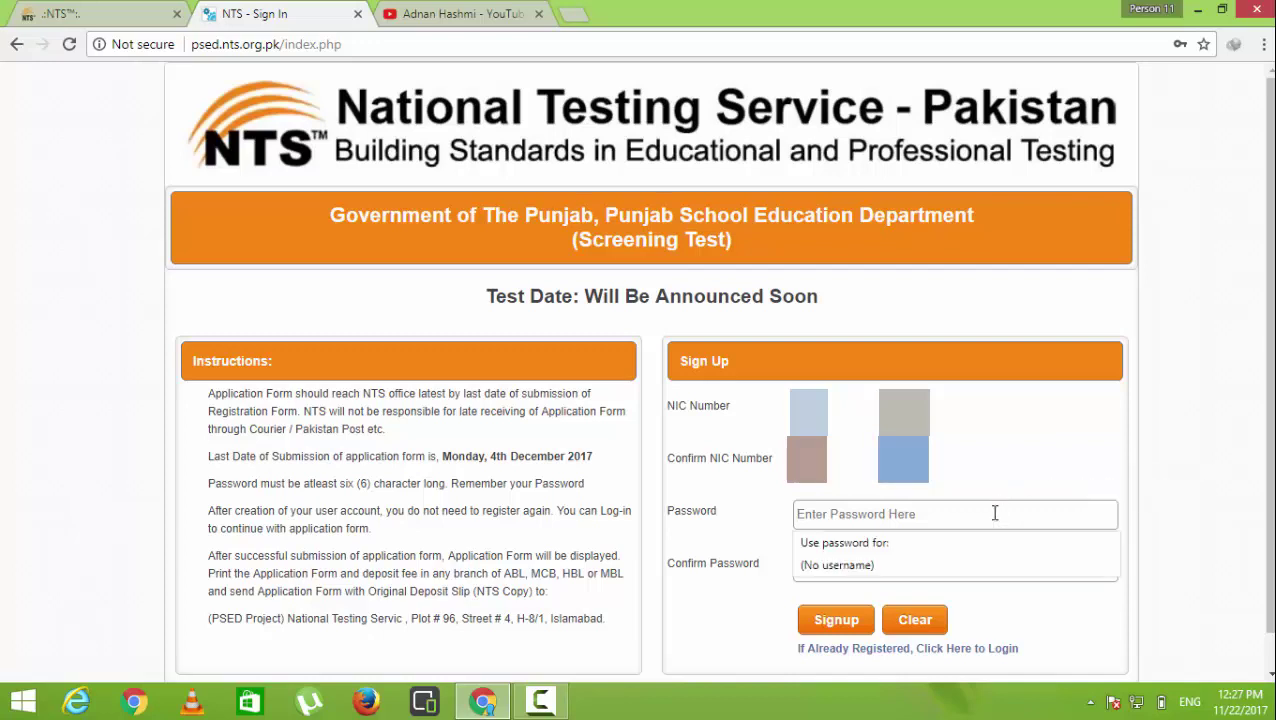
text(•••••)
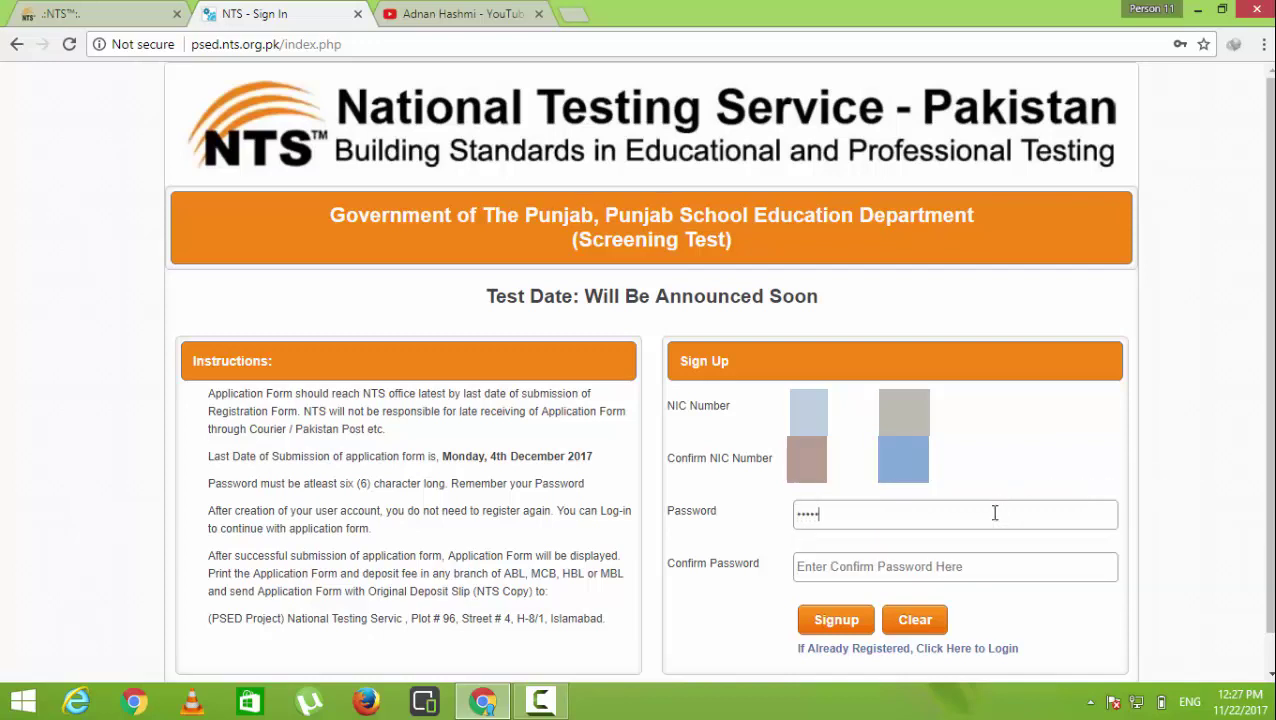
text(••)
click(968, 567)
text(•••••••)
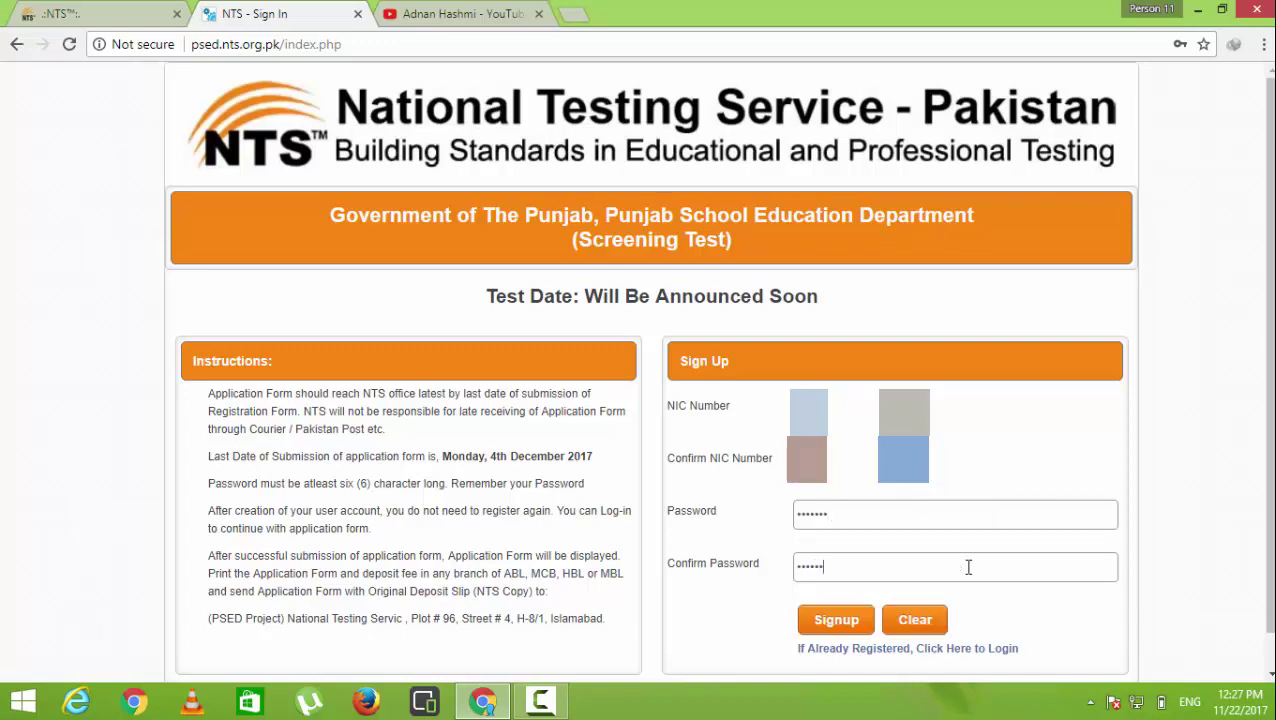
click(834, 620)
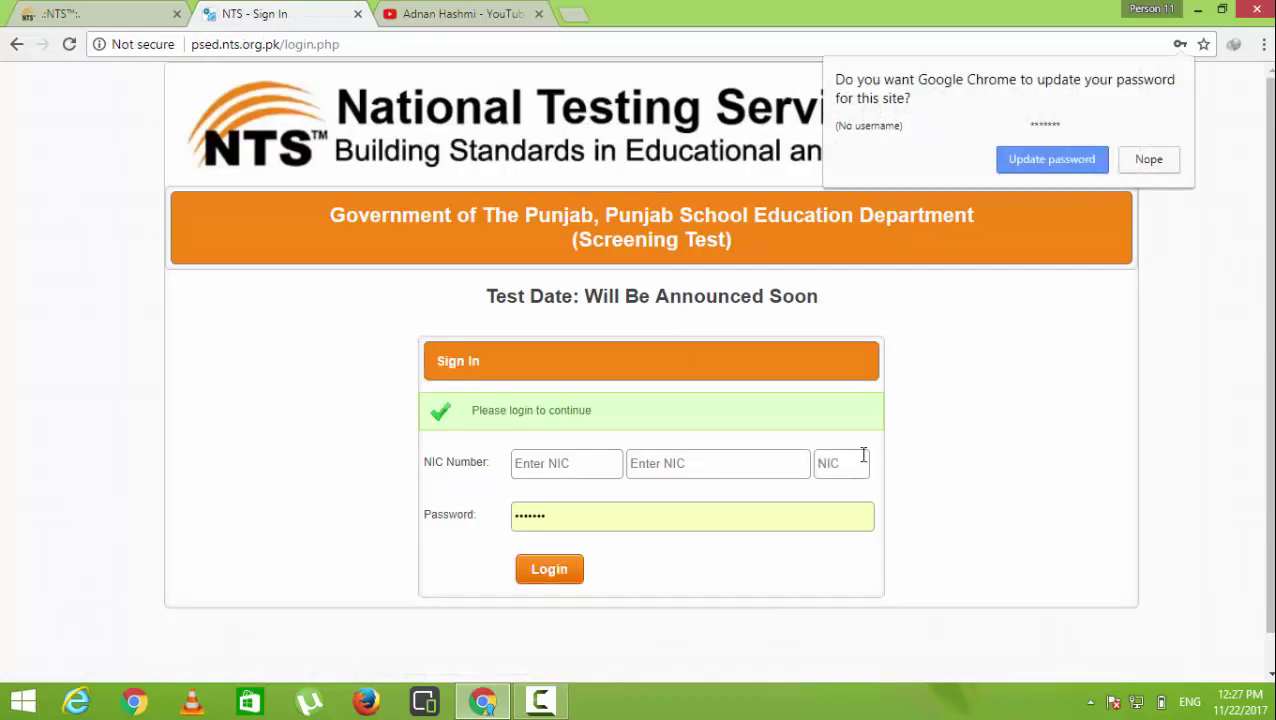
Enter the NIC number and password on the Sign In form and attempt to log in
scroll(914, 464, down, 1)
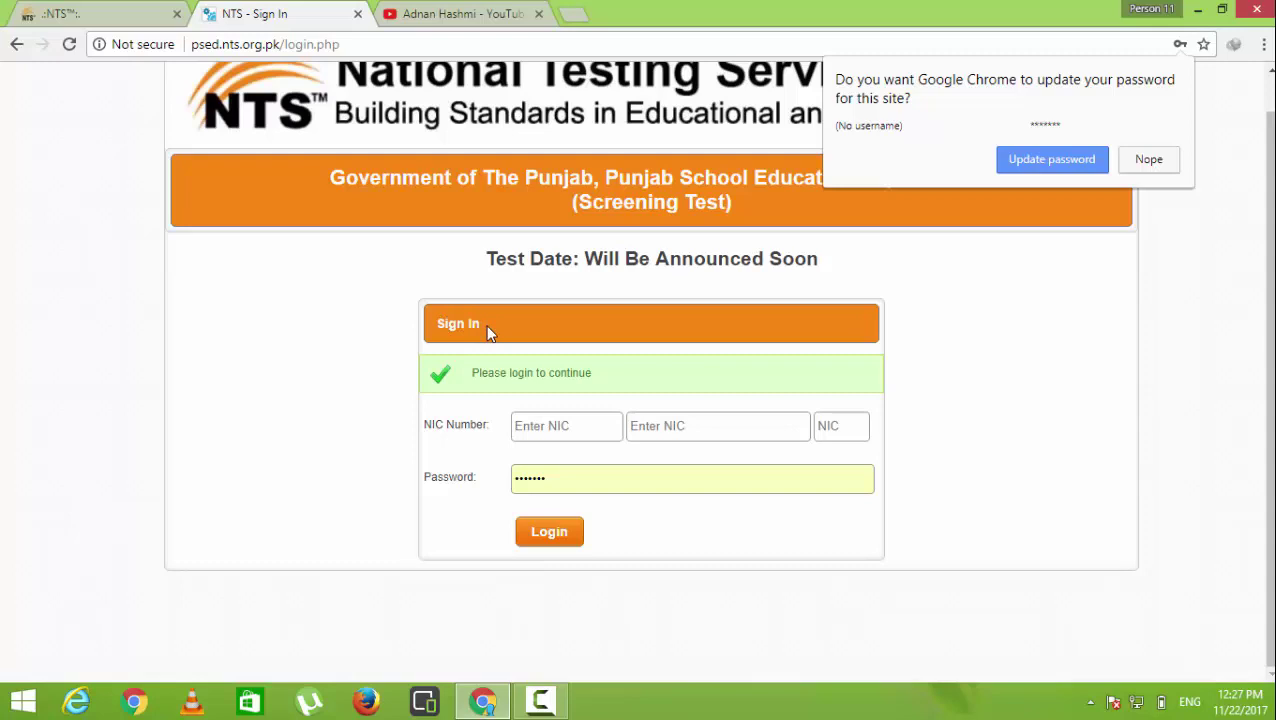
click(558, 427)
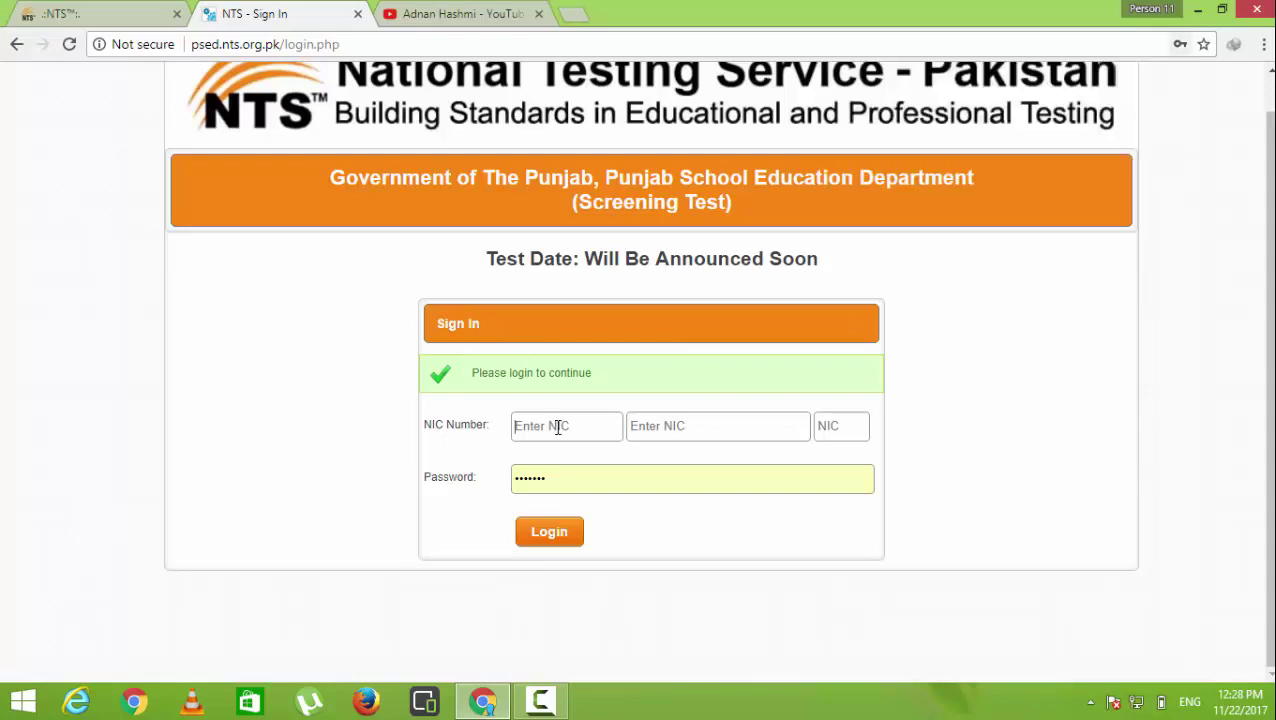
click(572, 480)
drag(572, 480, 507, 481)
click(545, 430)
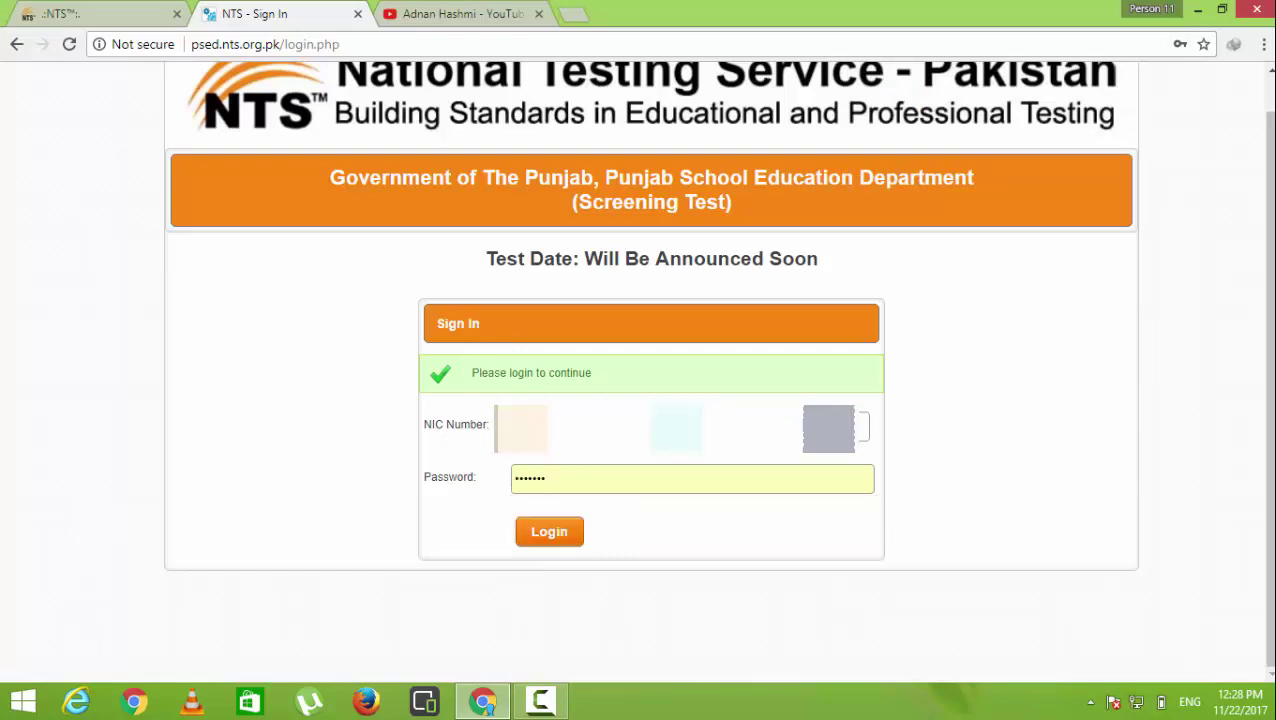
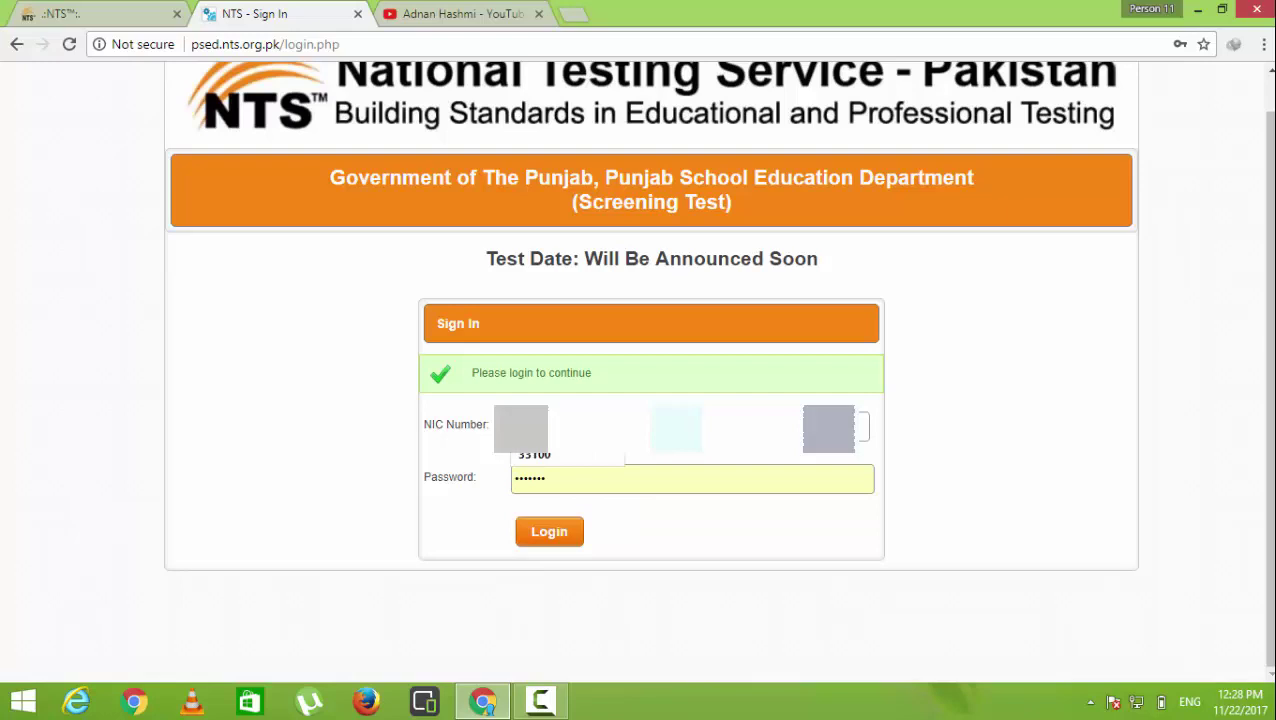
key(Down)
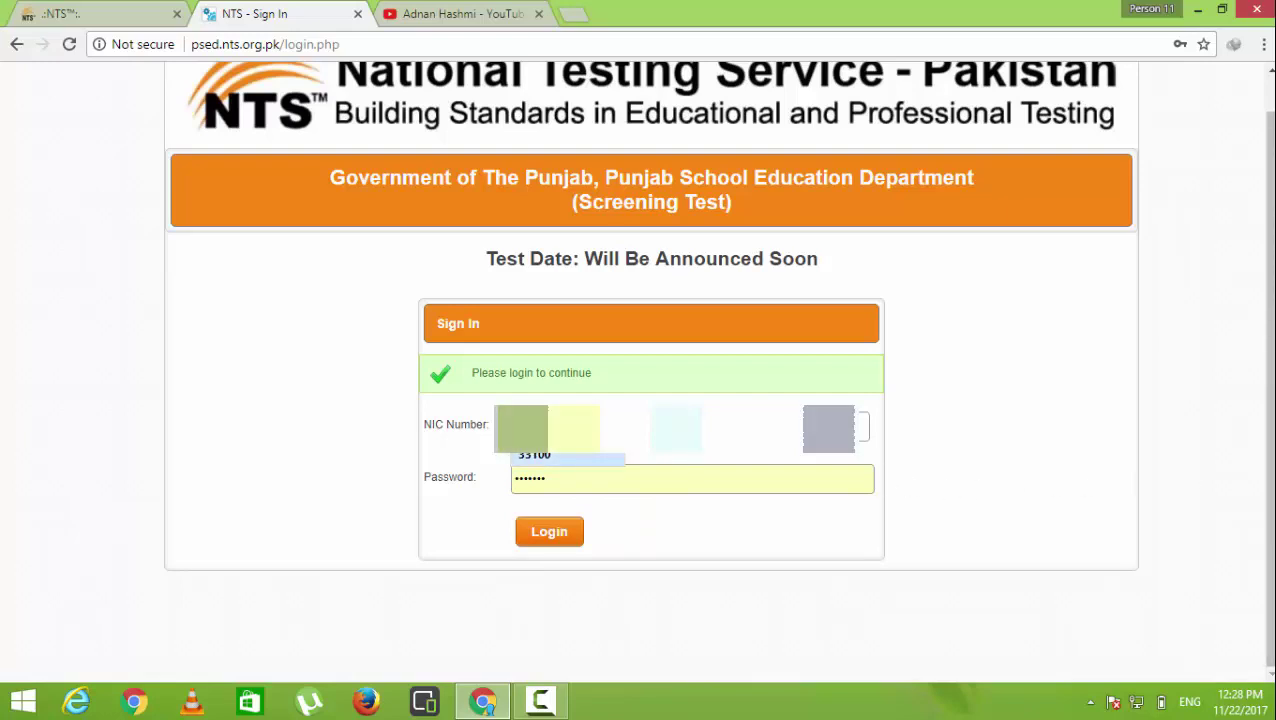
key(Return)
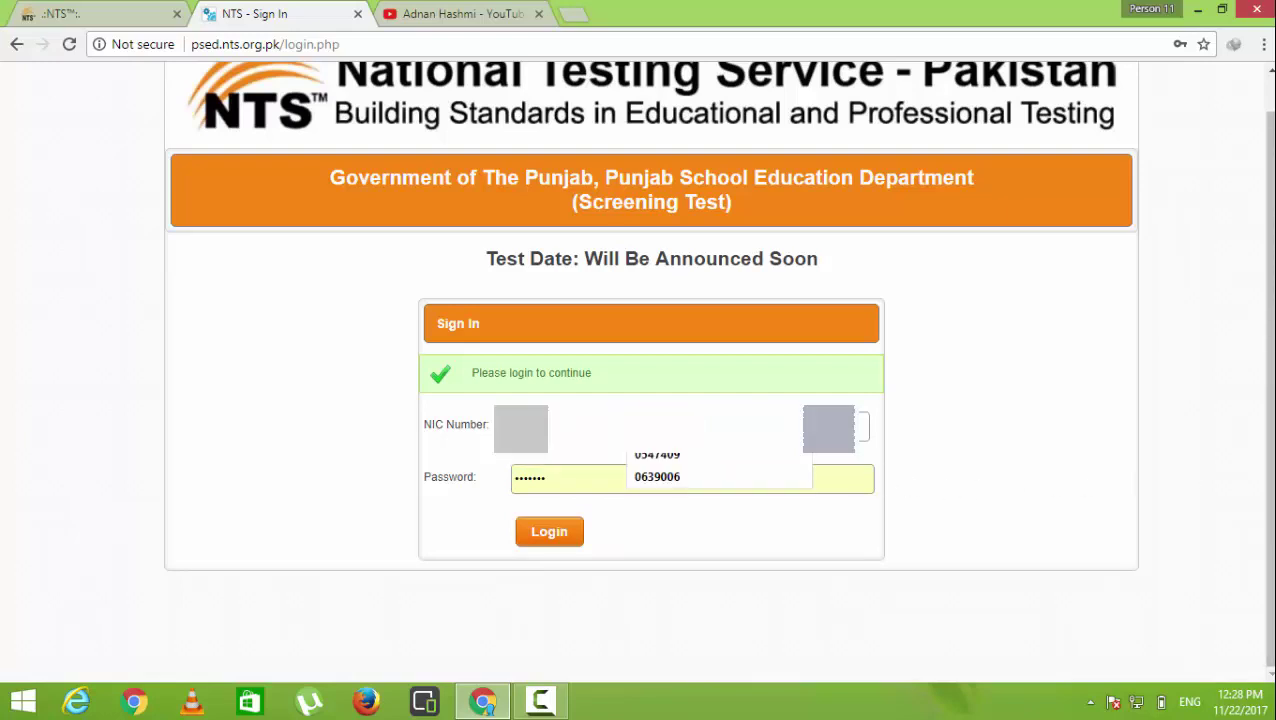
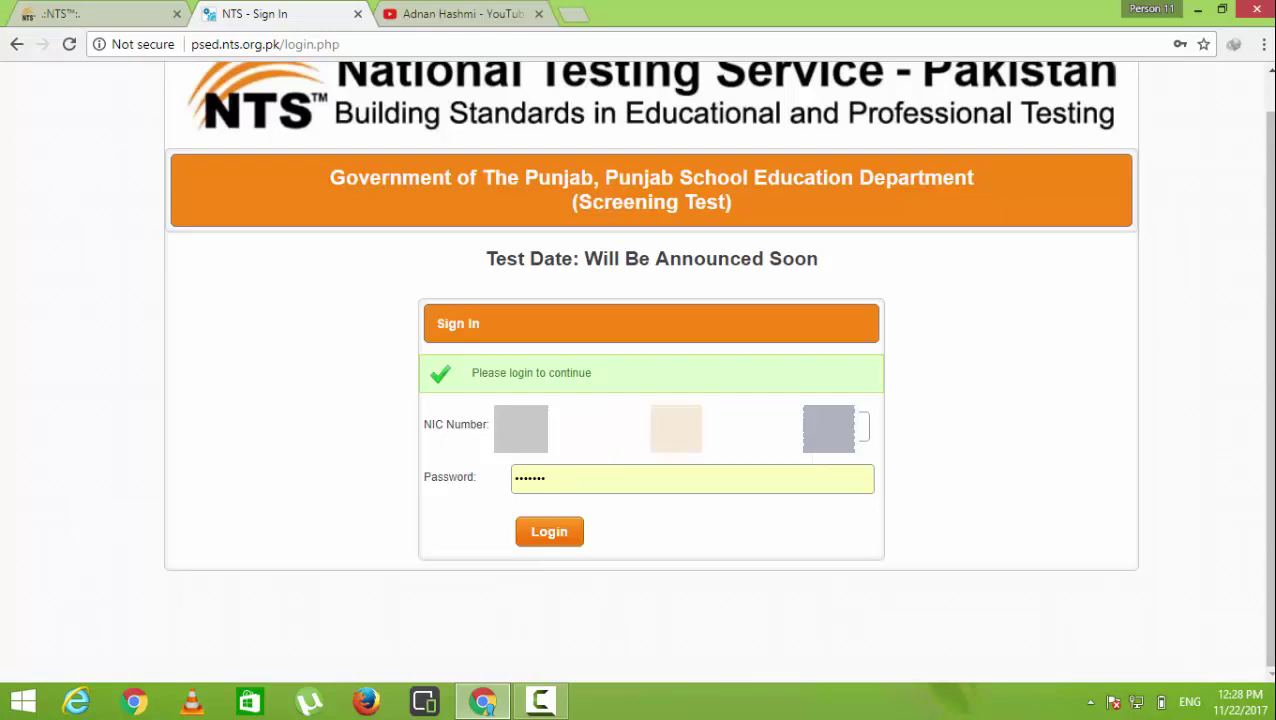
key(Tab)
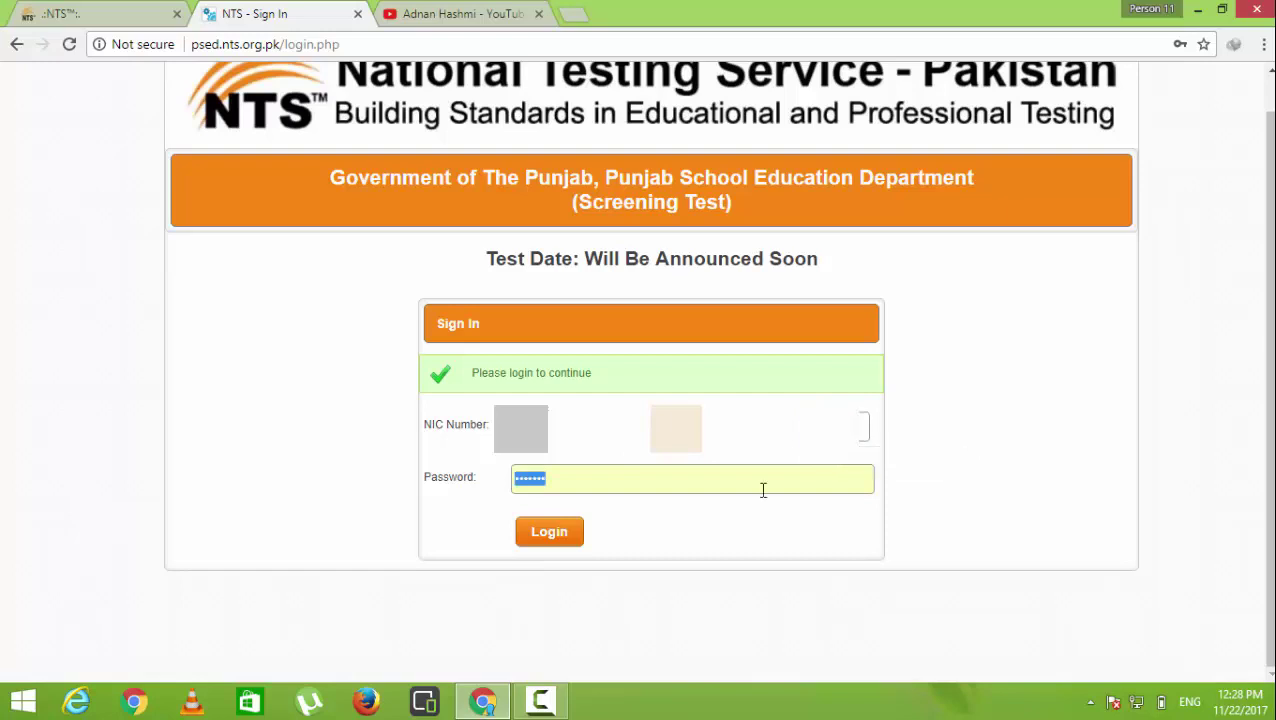
click(562, 546)
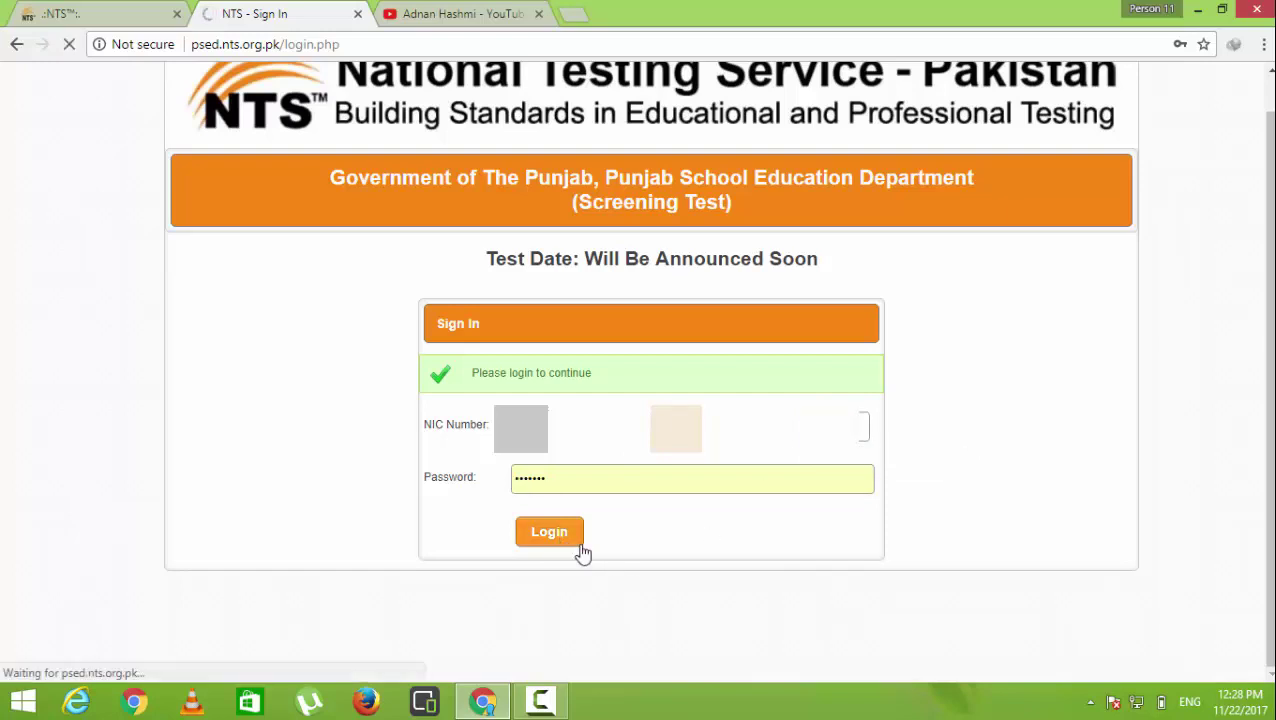
Correct the NIC number after the invalid-CNIC error and log in again
drag(546, 516, 453, 508)
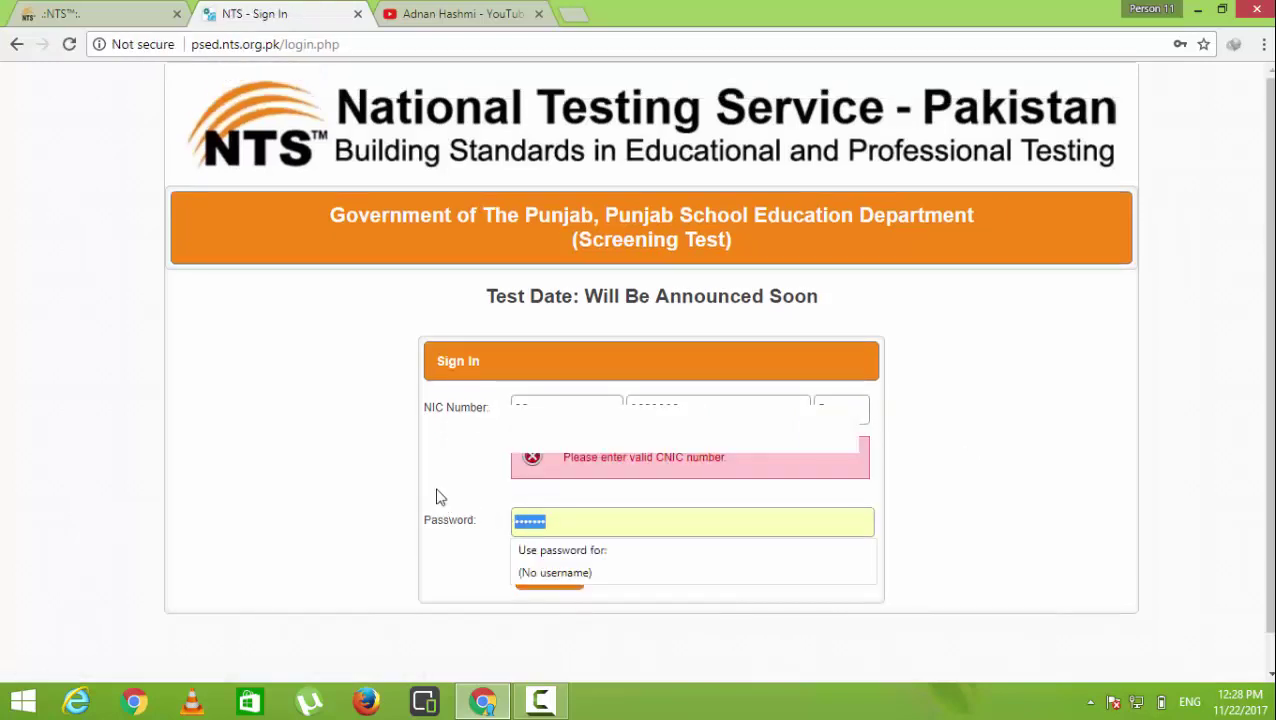
click(536, 409)
text(403)
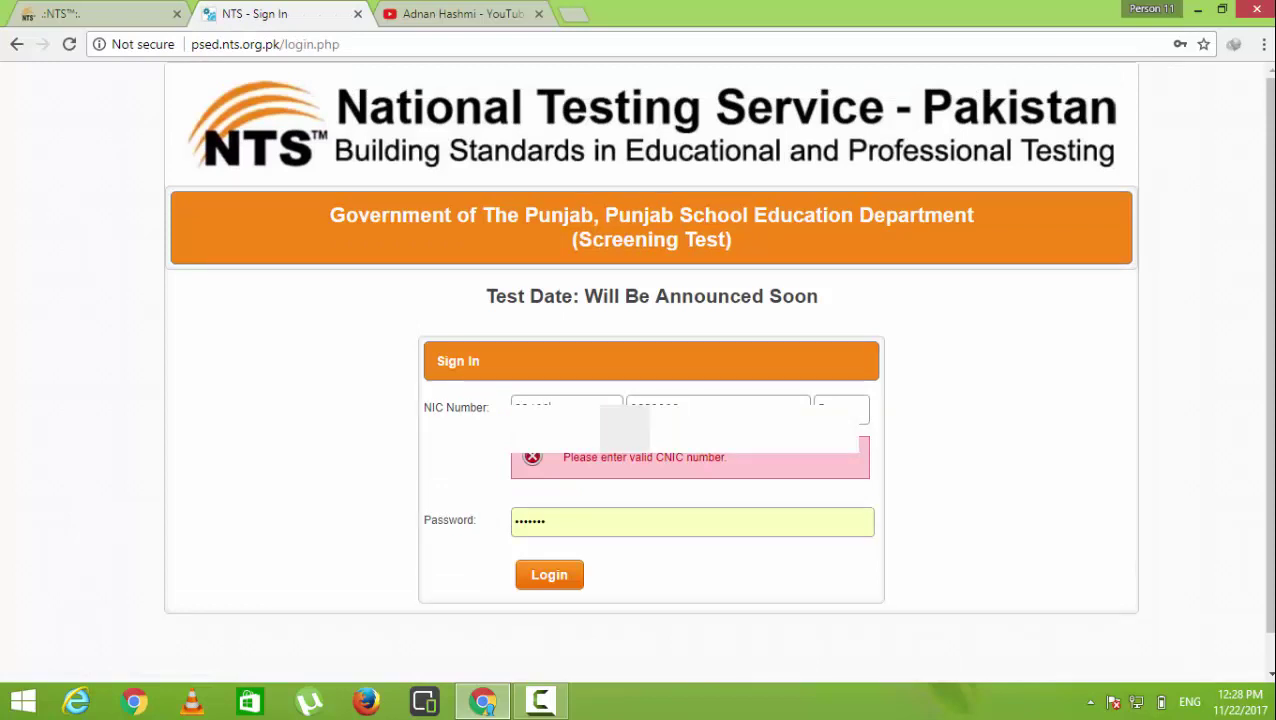
click(533, 583)
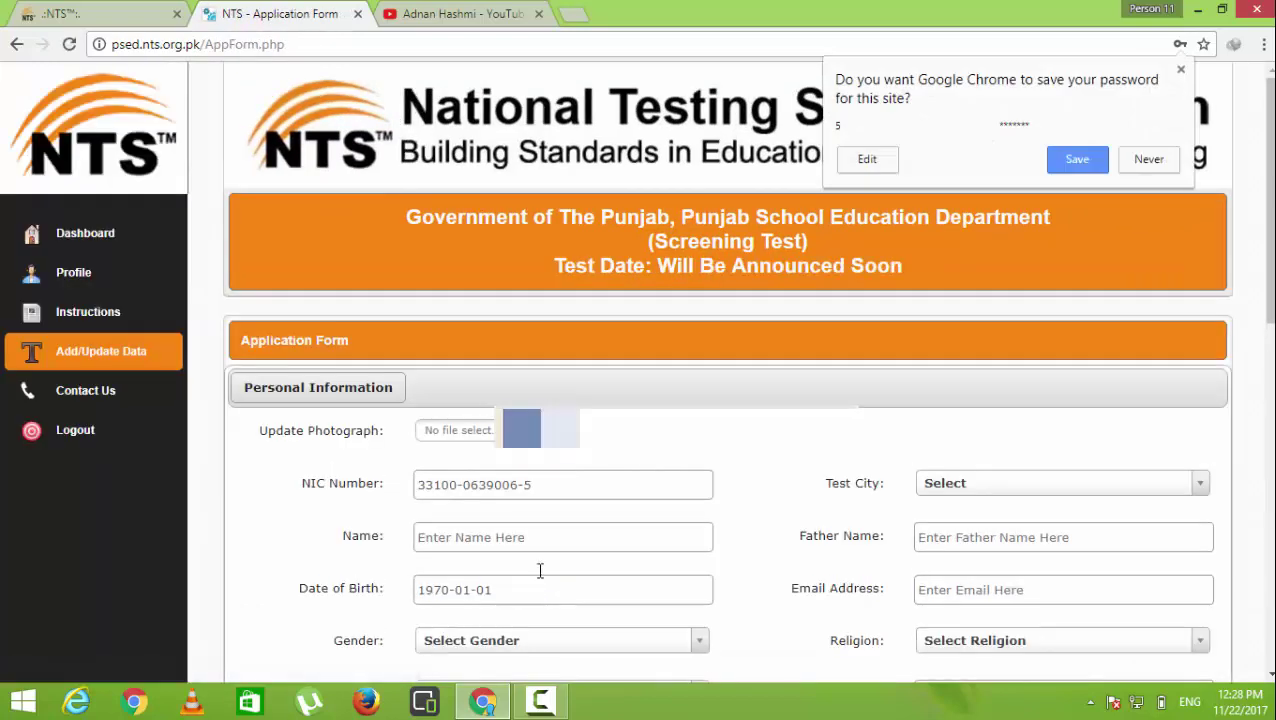
Upload aa.gif as the applicant's photograph on the application form
scroll(604, 530, down, 2)
scroll(604, 534, up, 2)
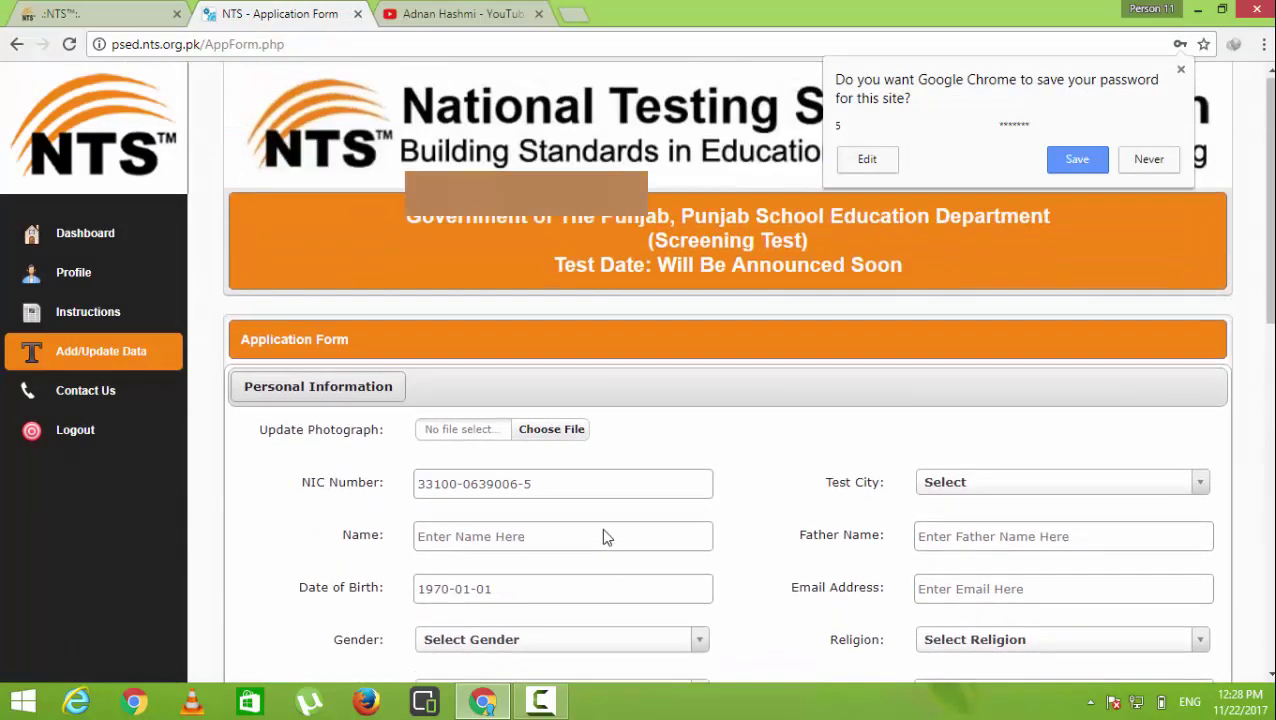
click(552, 434)
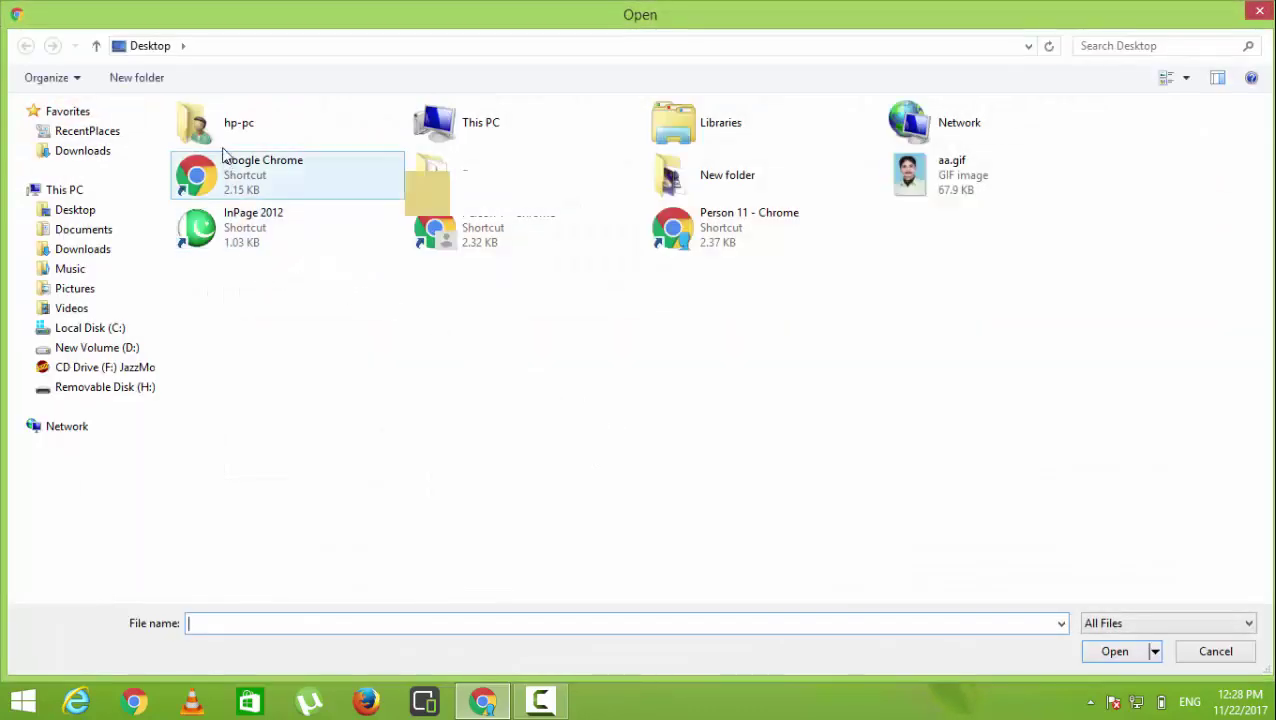
double_click(925, 191)
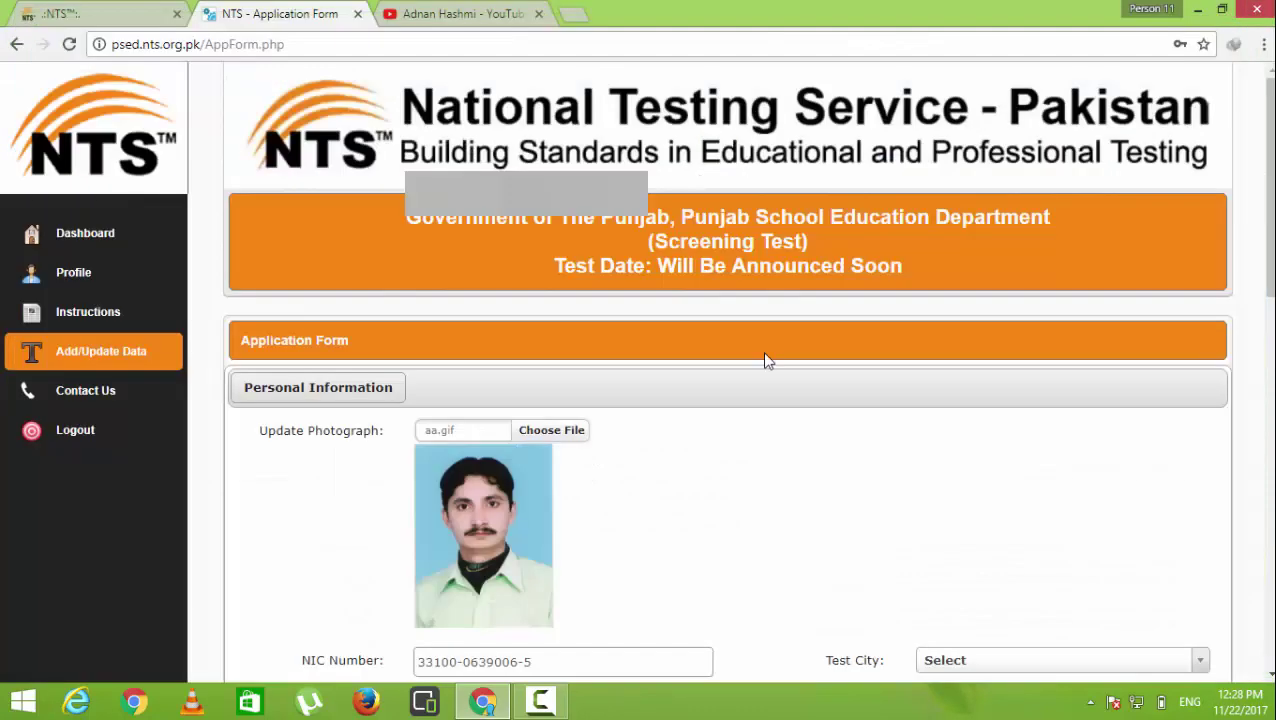
scroll(649, 478, down, 5)
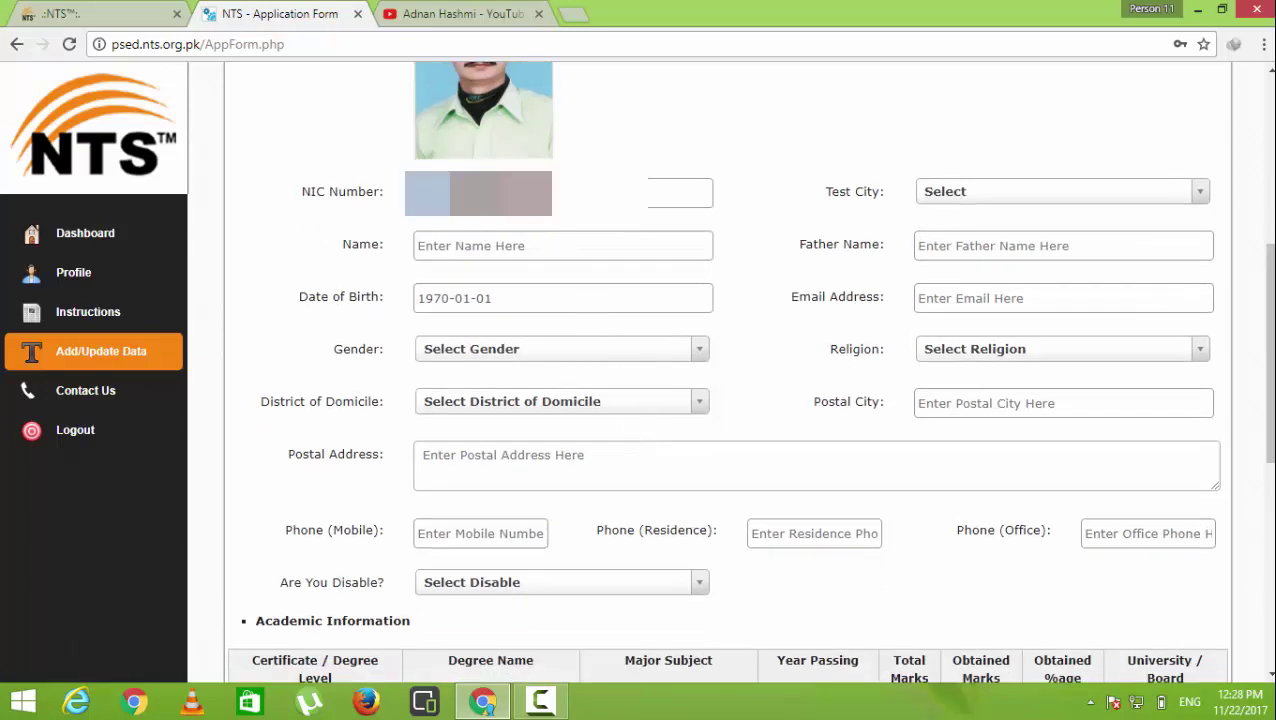
Set Test City to FAISALABAD and enter the applicant's and father's names
click(970, 199)
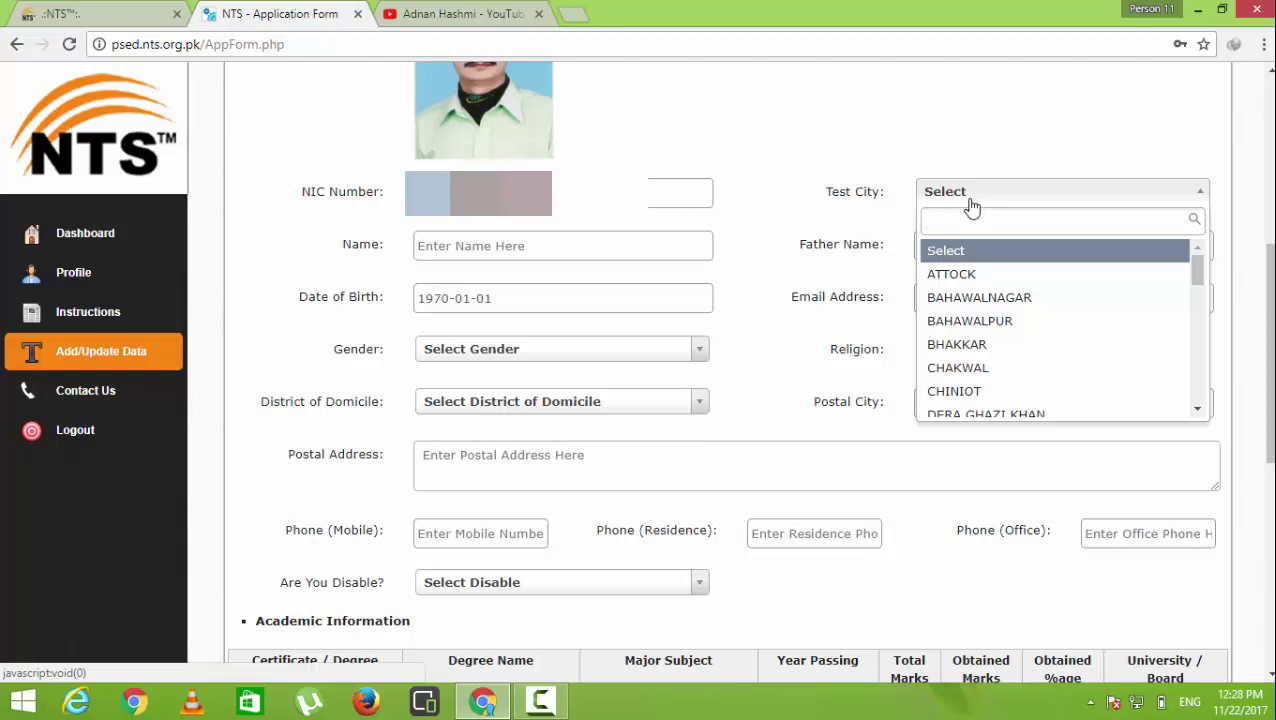
text(f)
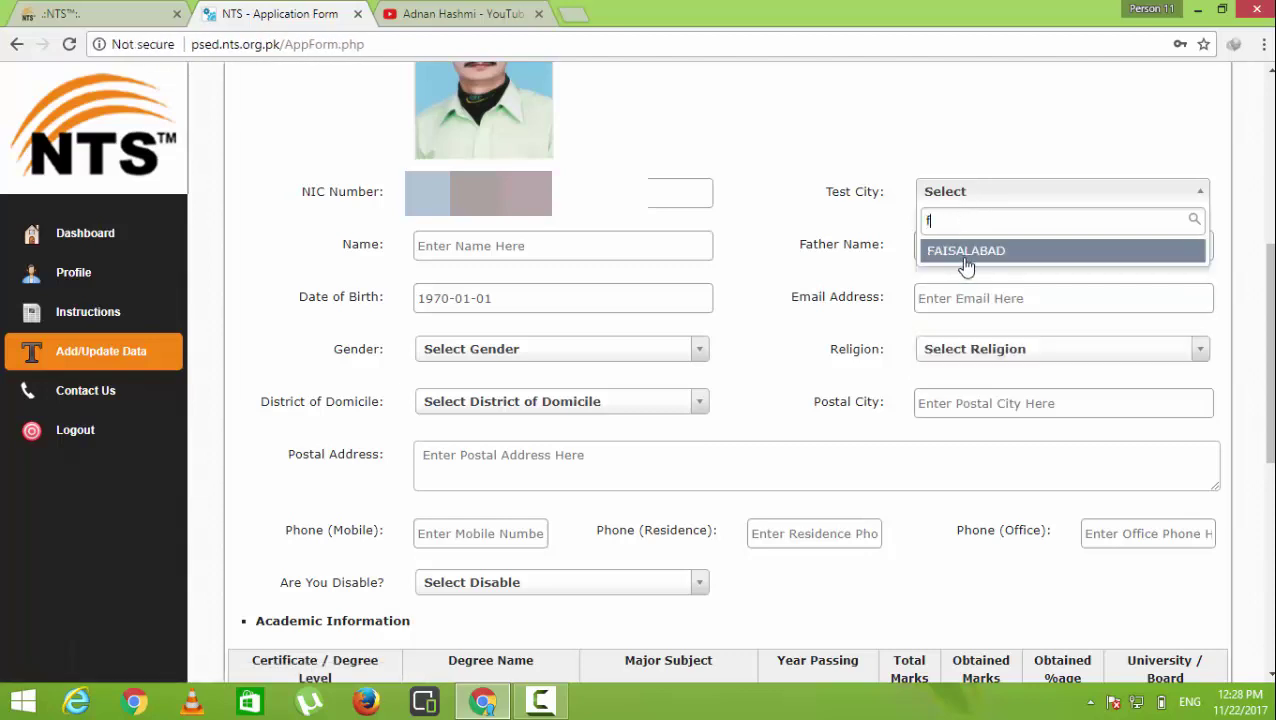
click(966, 251)
click(594, 248)
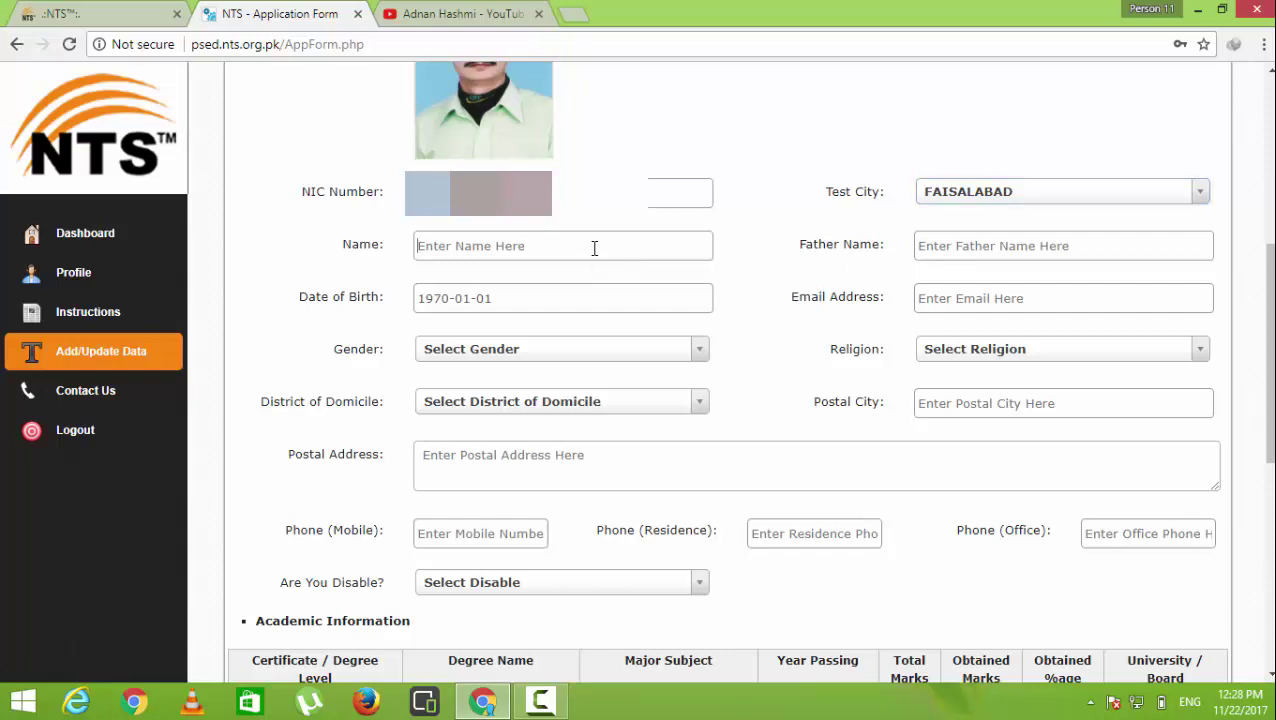
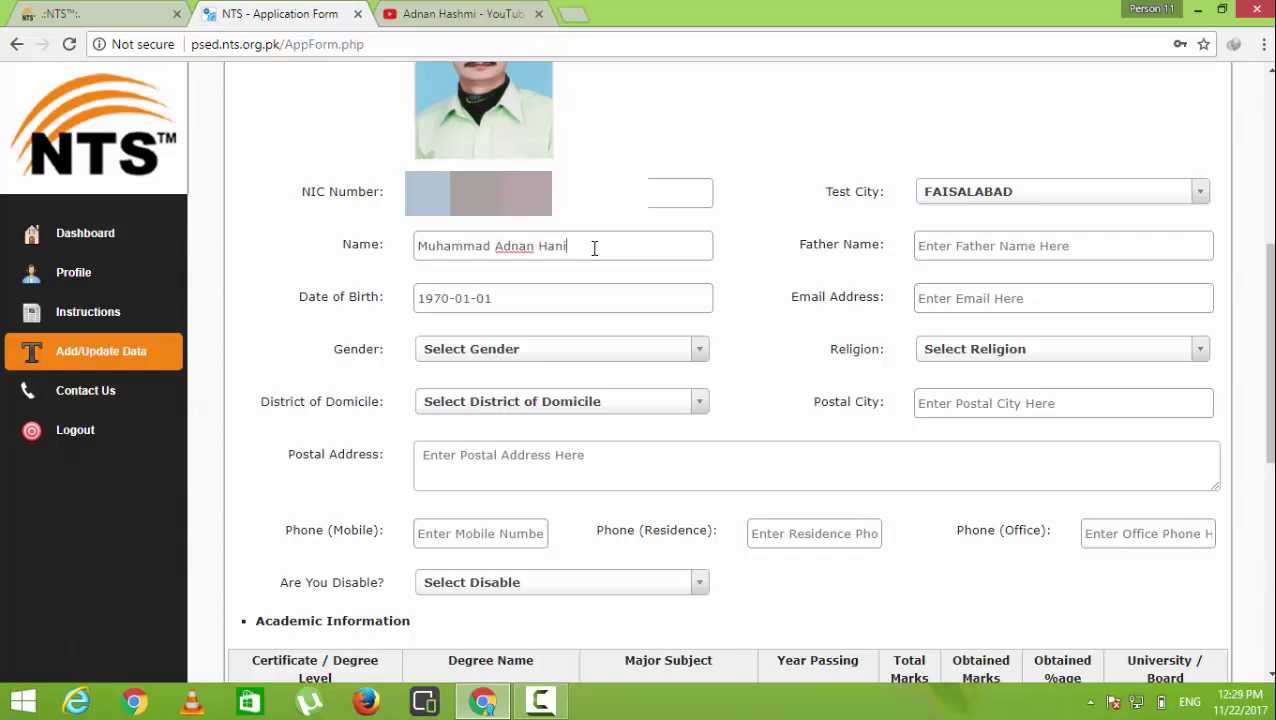
click(988, 245)
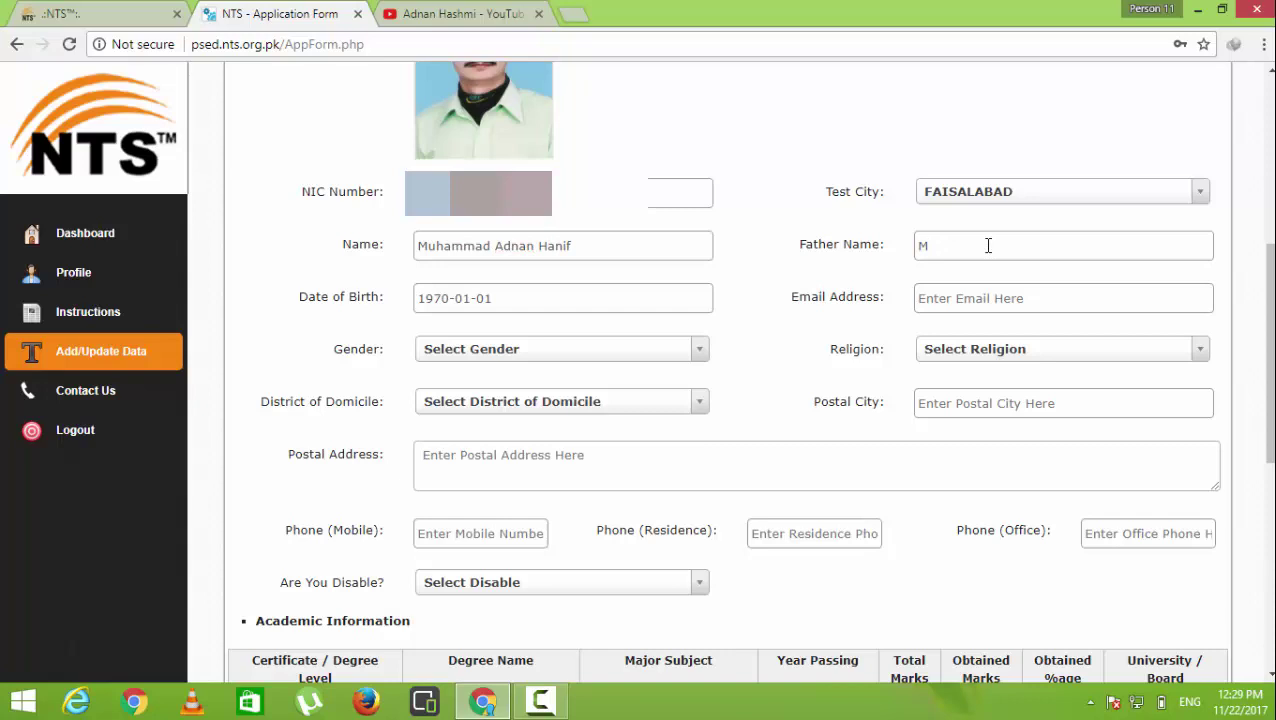
click(564, 296)
click(556, 328)
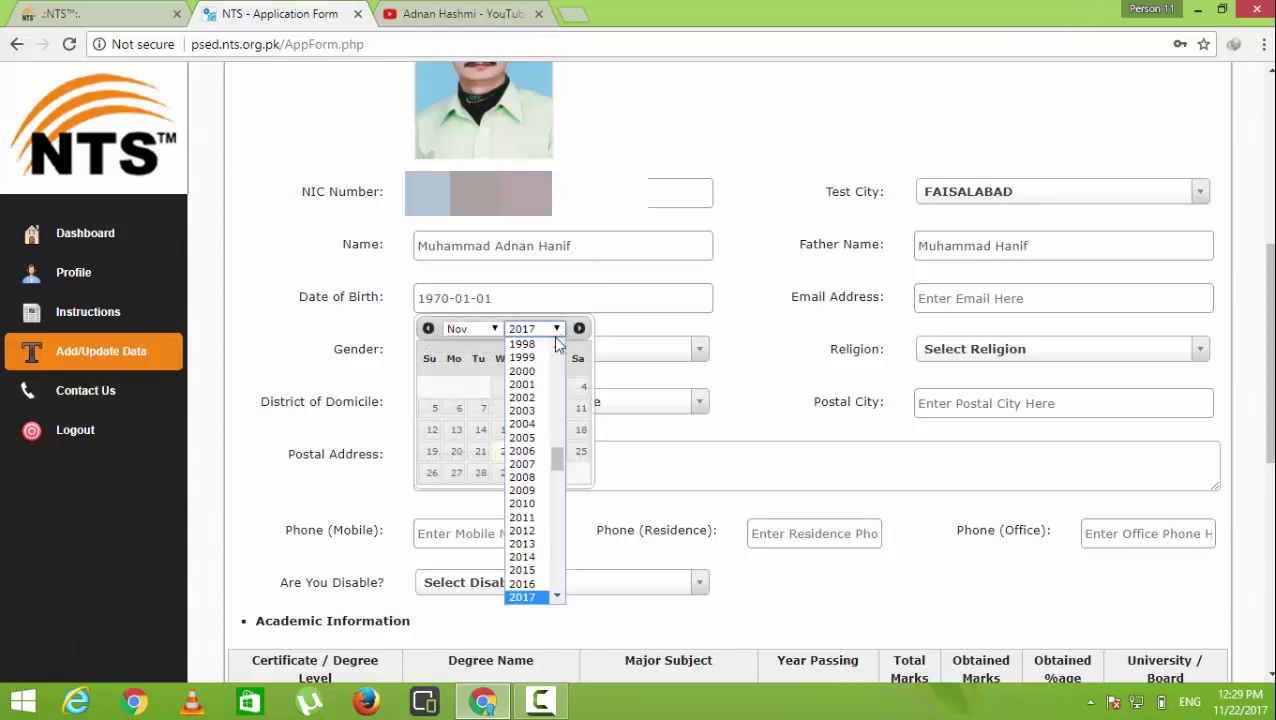
mouse_move(563, 466)
mouse_down()
mouse_move(571, 386)
mouse_move(567, 441)
mouse_up()
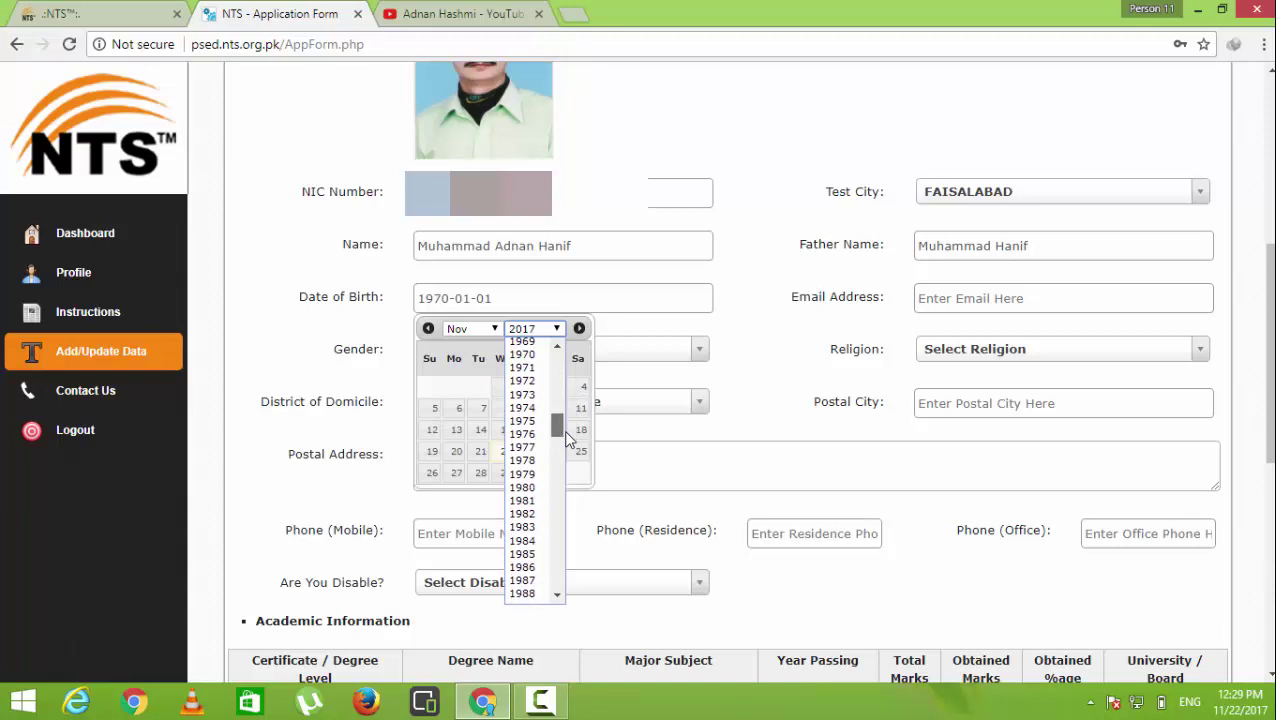
click(525, 497)
click(495, 329)
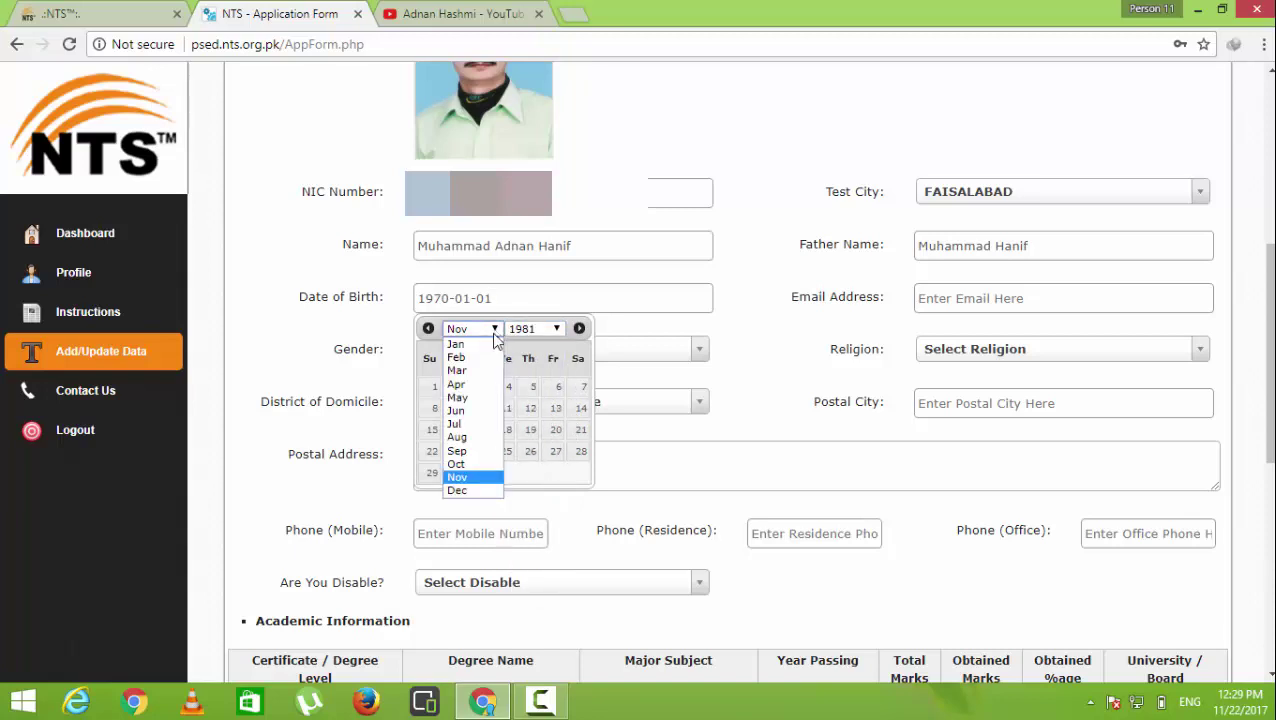
click(485, 438)
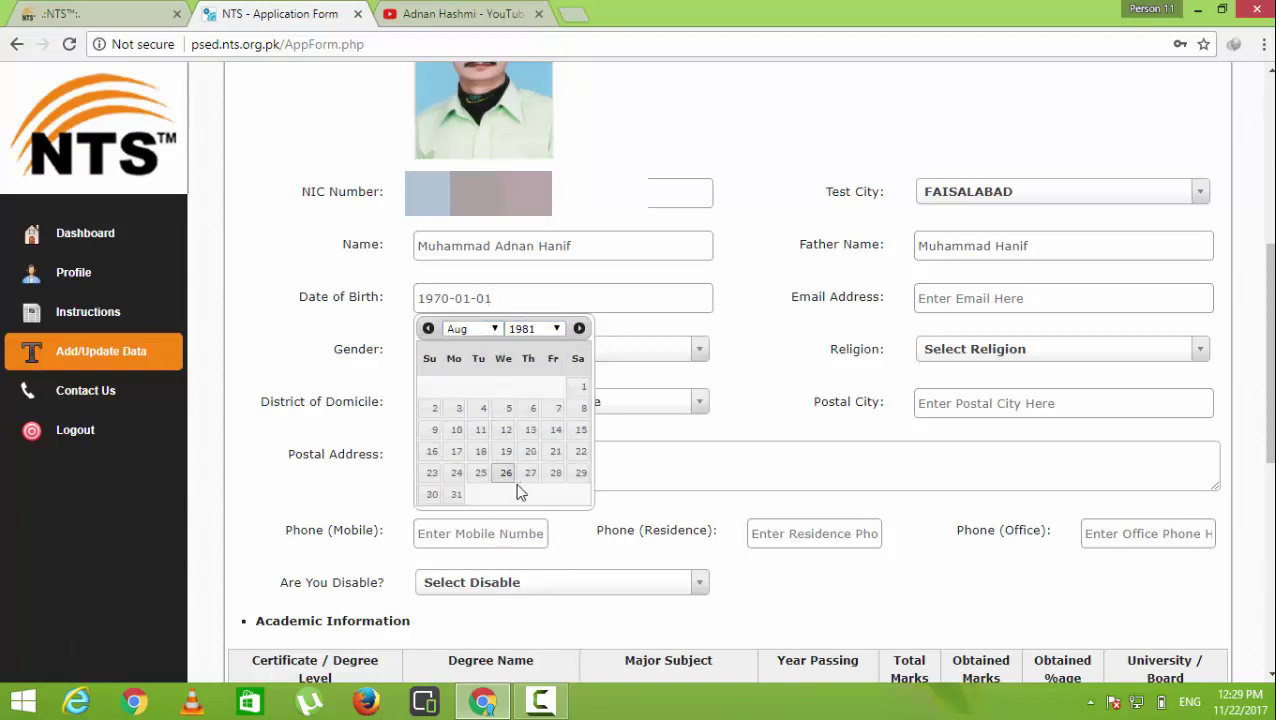
click(580, 474)
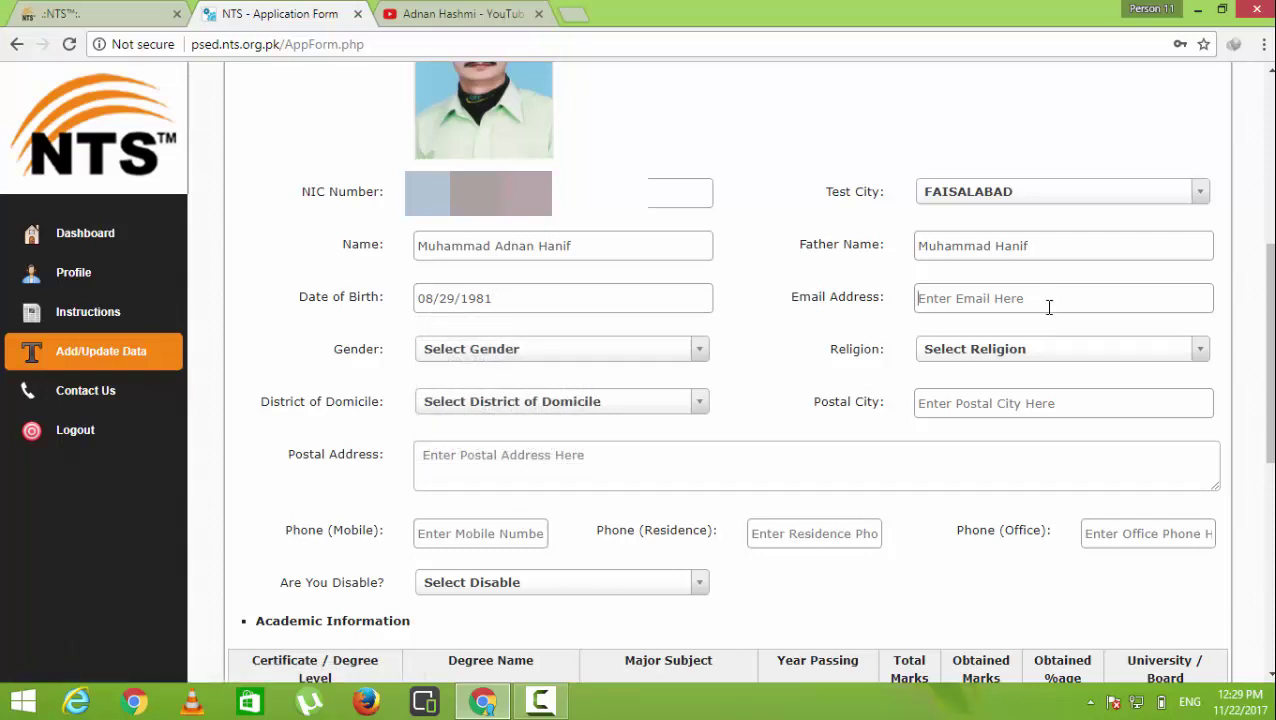
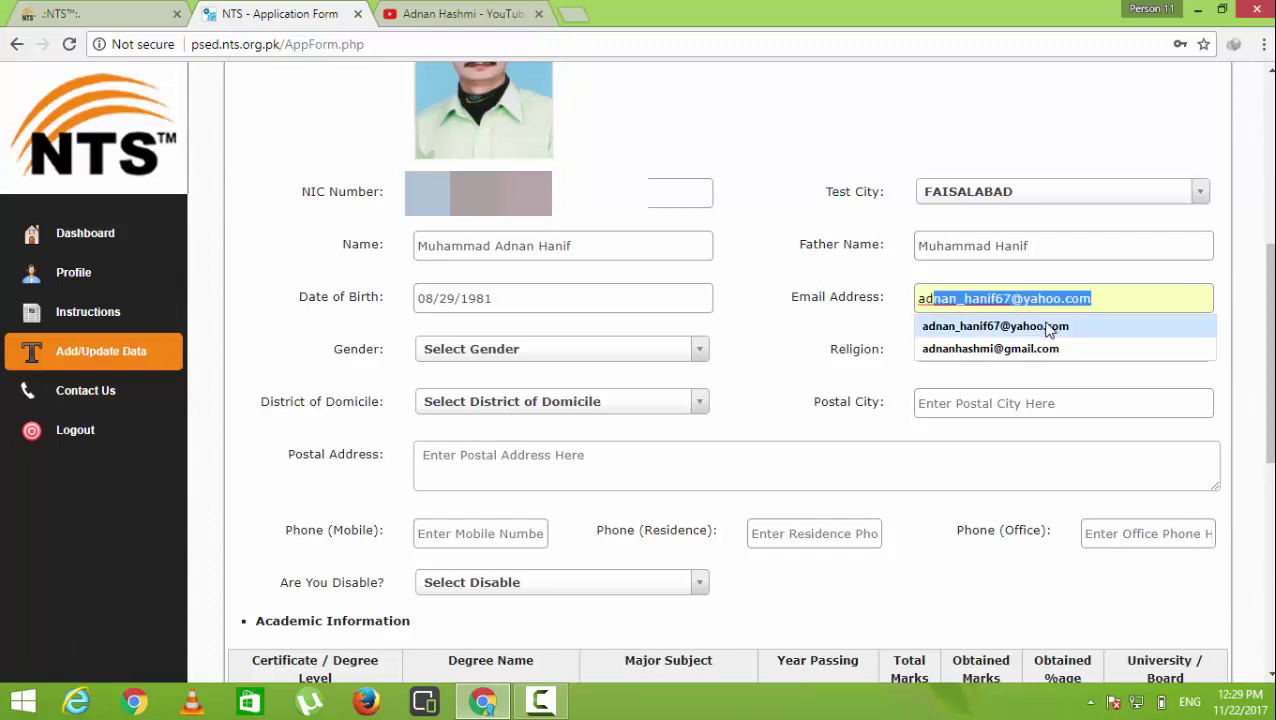
click(1042, 352)
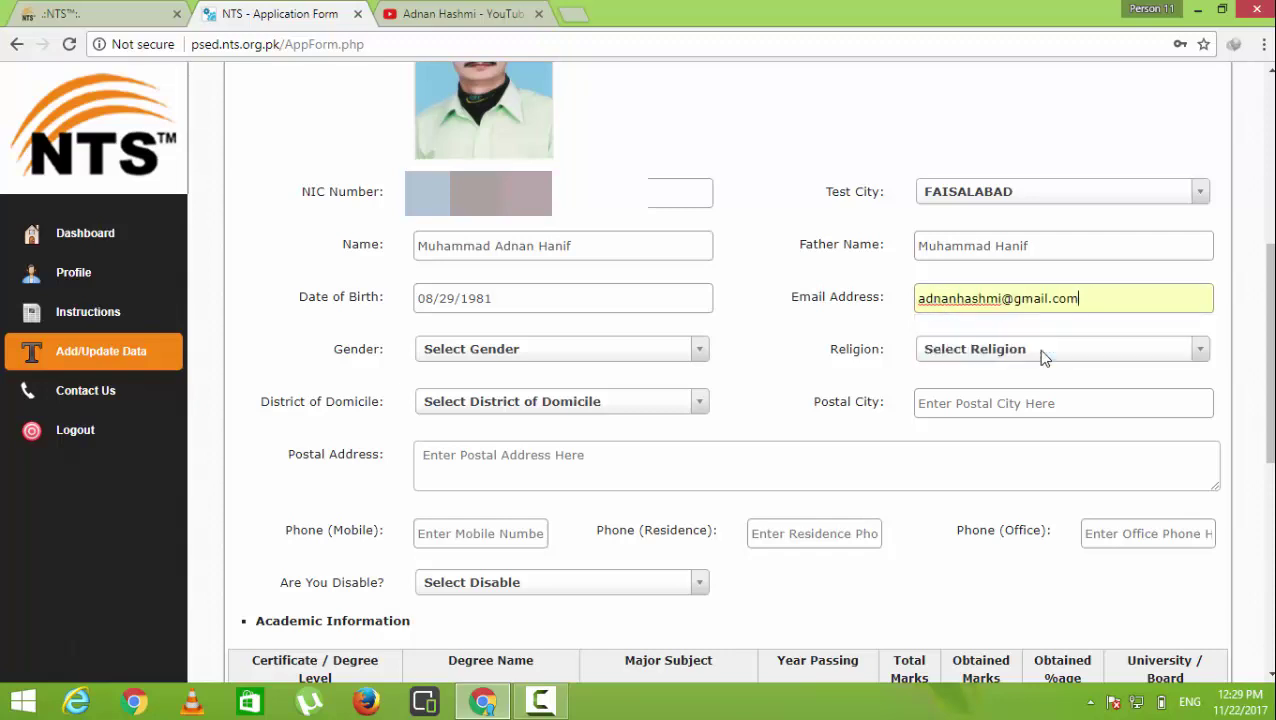
Choose gender MALE, religion MUSLIM, domicile FAISALABAD and postal city Faisalabad
click(578, 356)
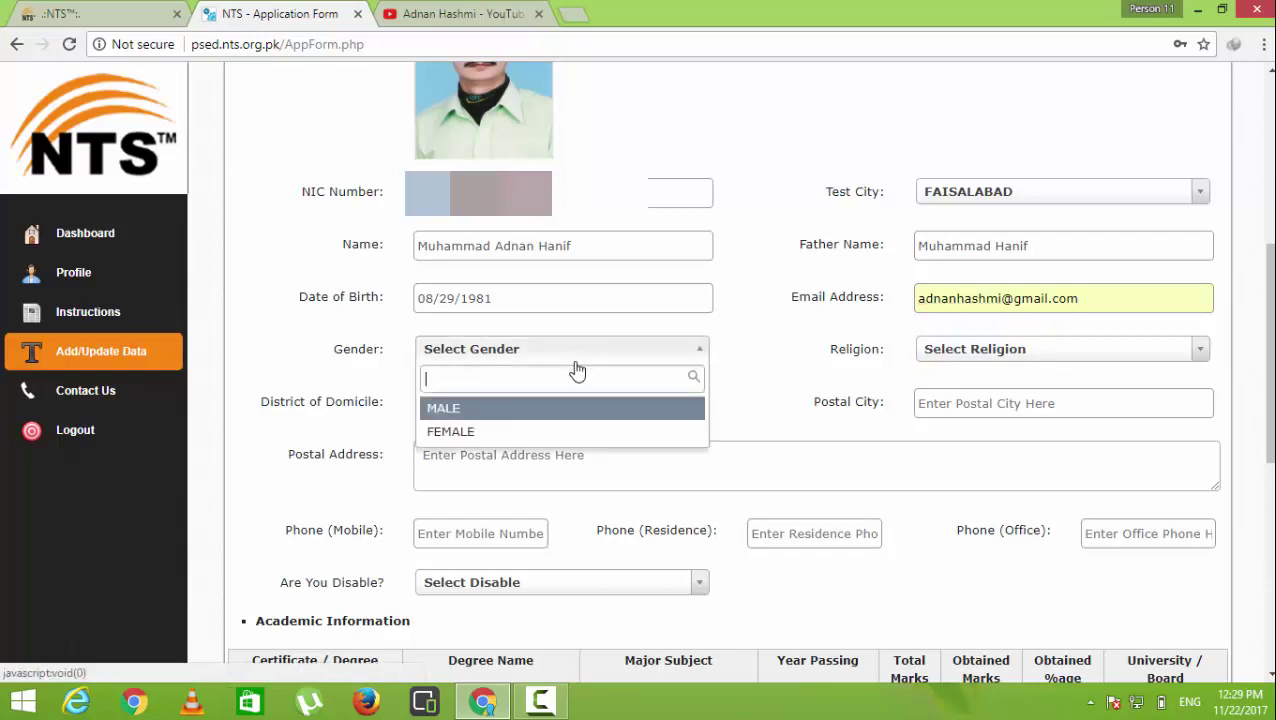
click(561, 410)
click(975, 365)
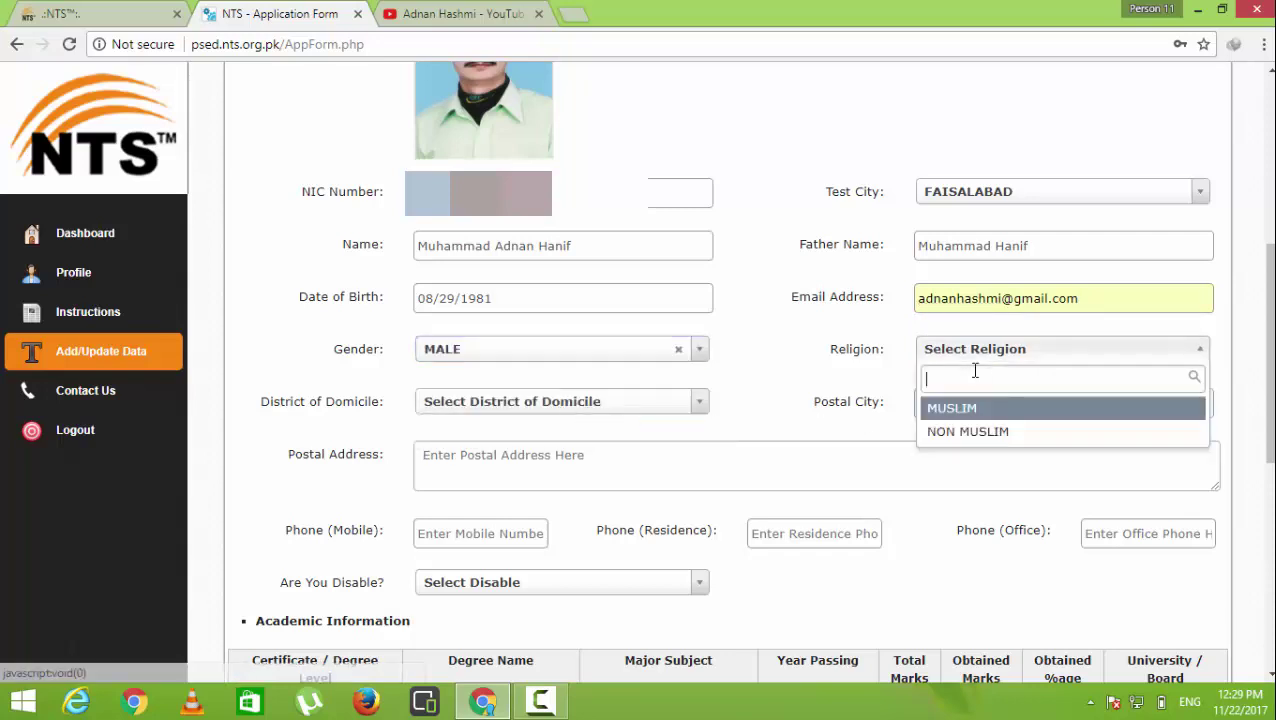
click(955, 412)
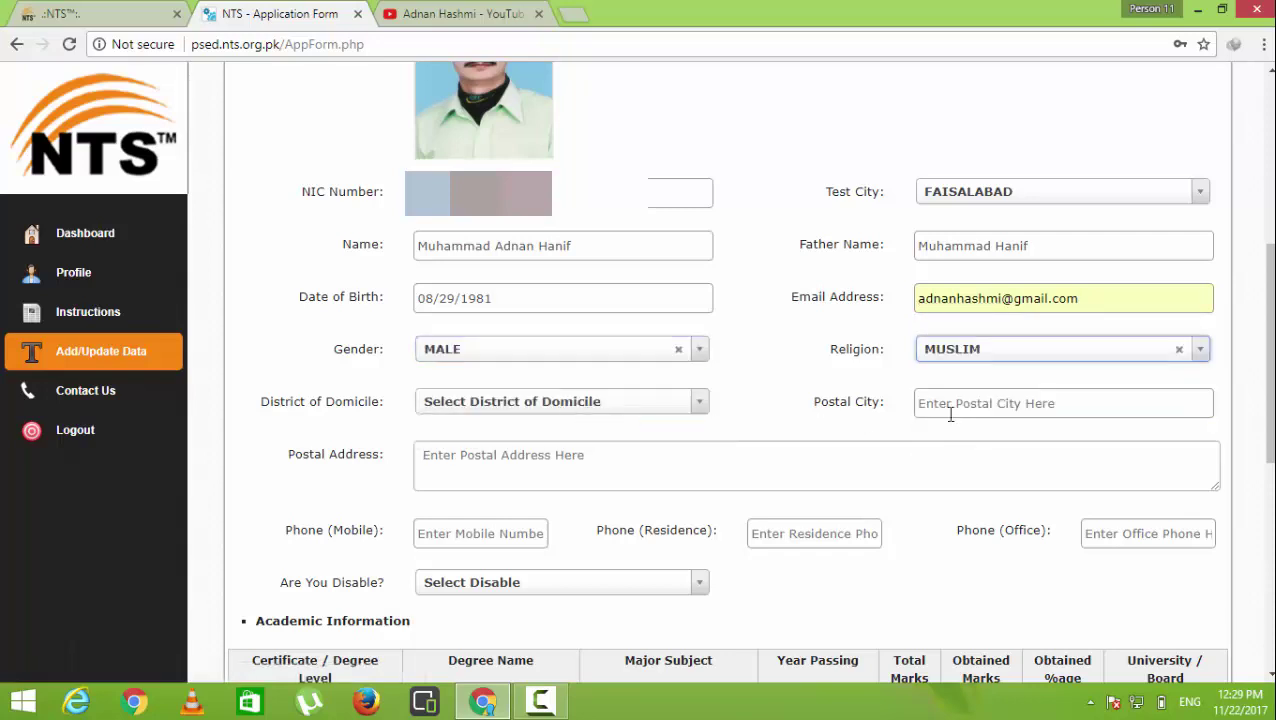
click(582, 404)
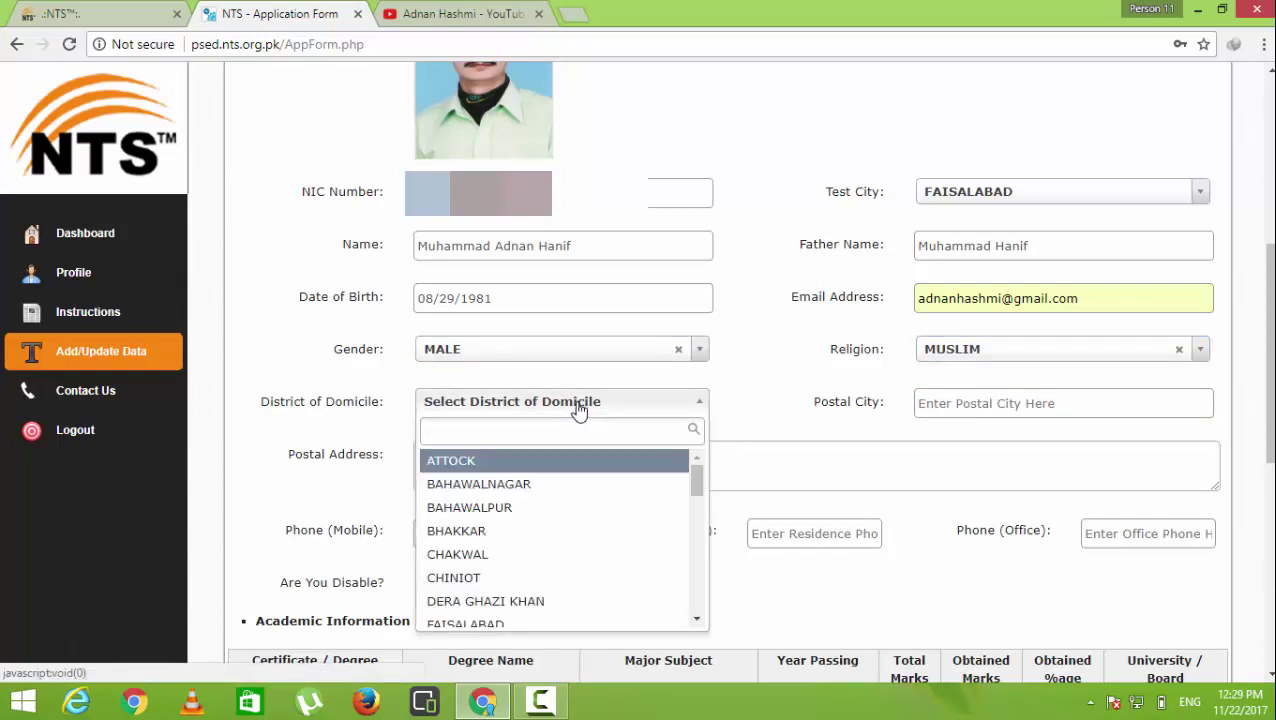
text(f)
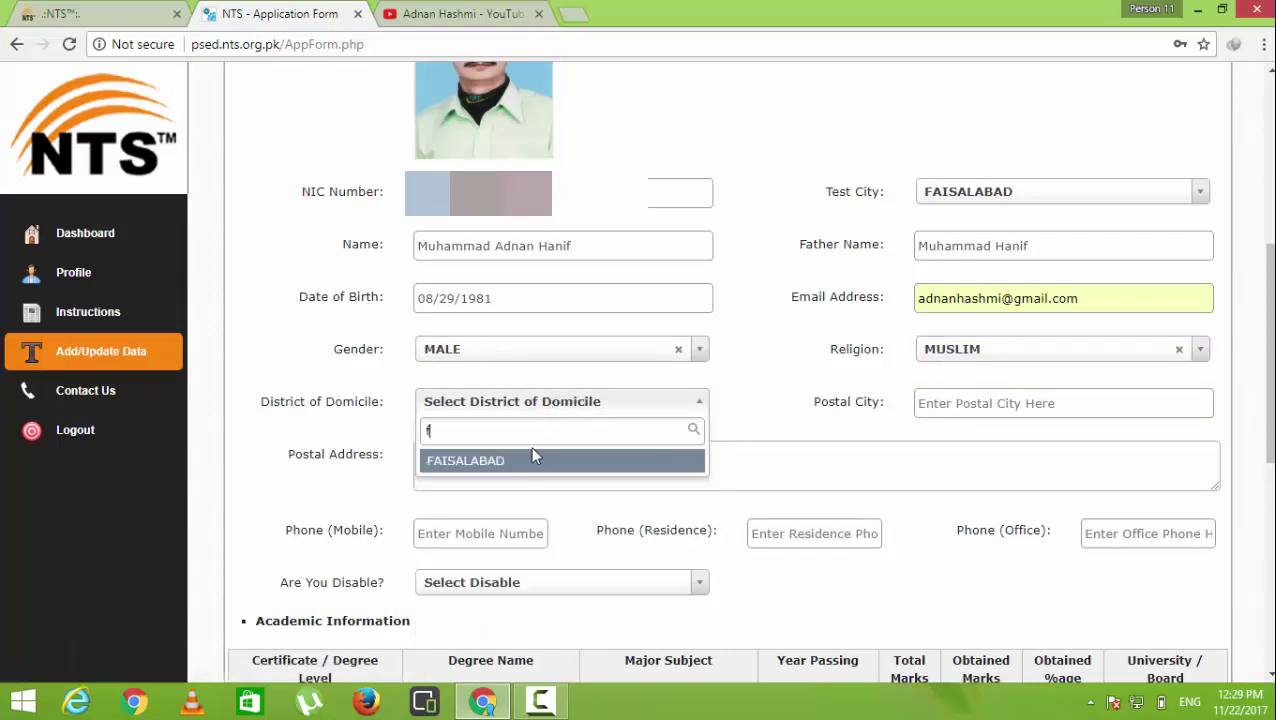
click(532, 458)
click(1000, 412)
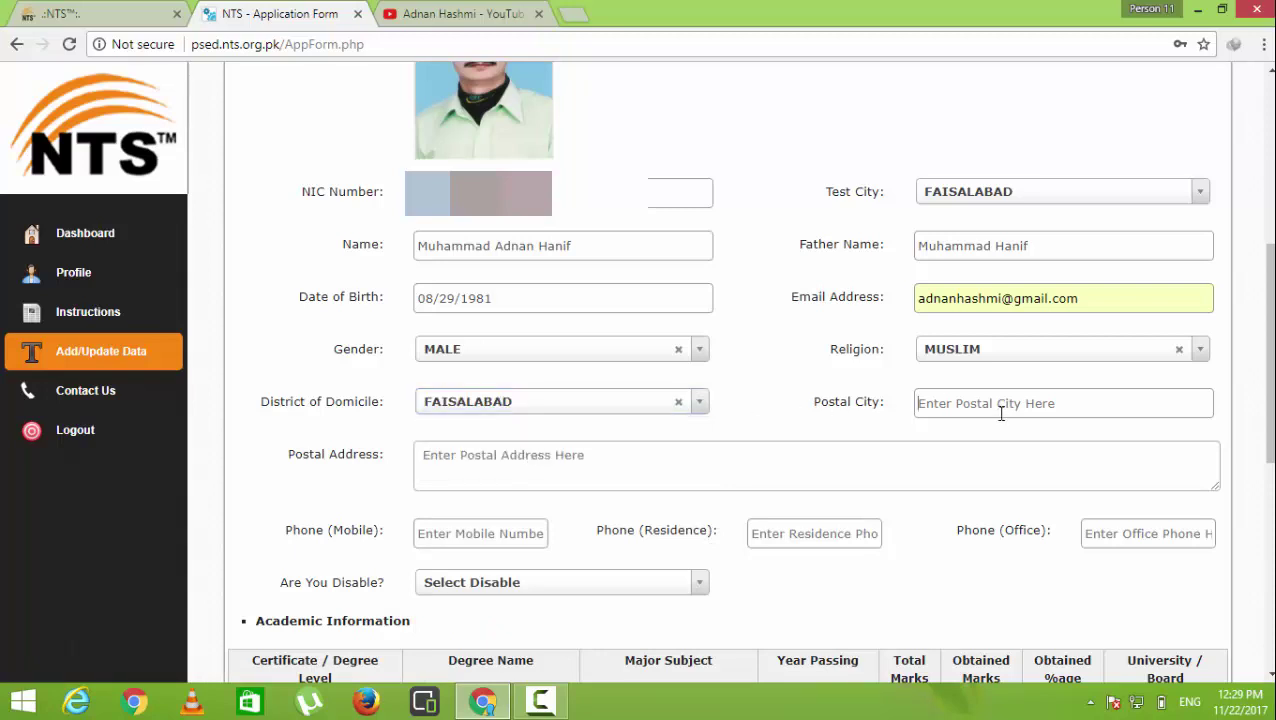
text(f)
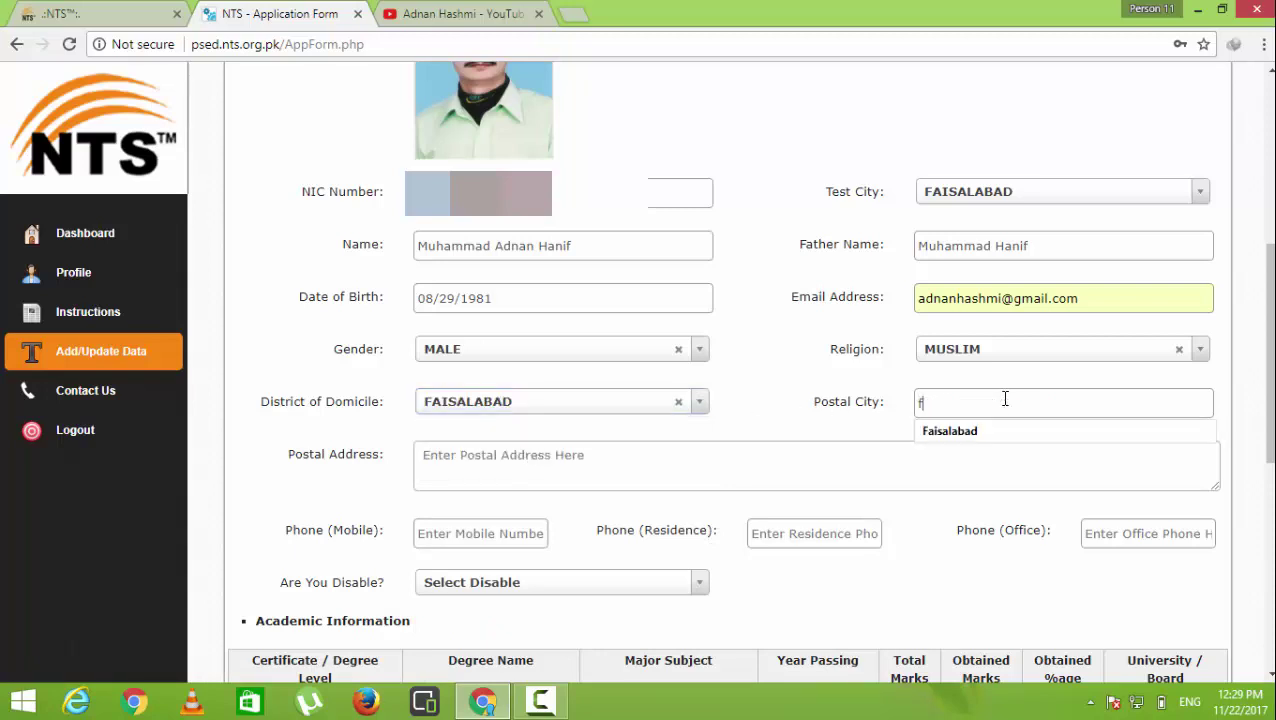
key(Down)
key(Return)
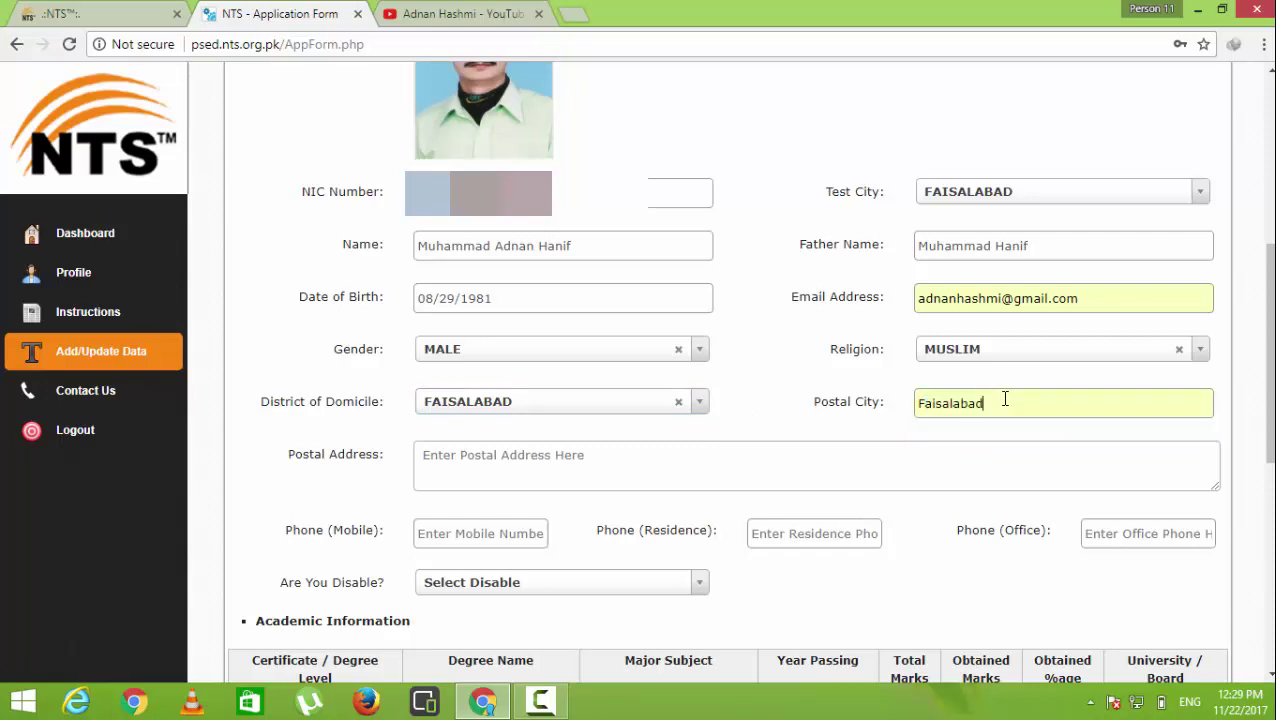
Enter the applicant's postal address in the Postal Address field
click(540, 453)
text(House )
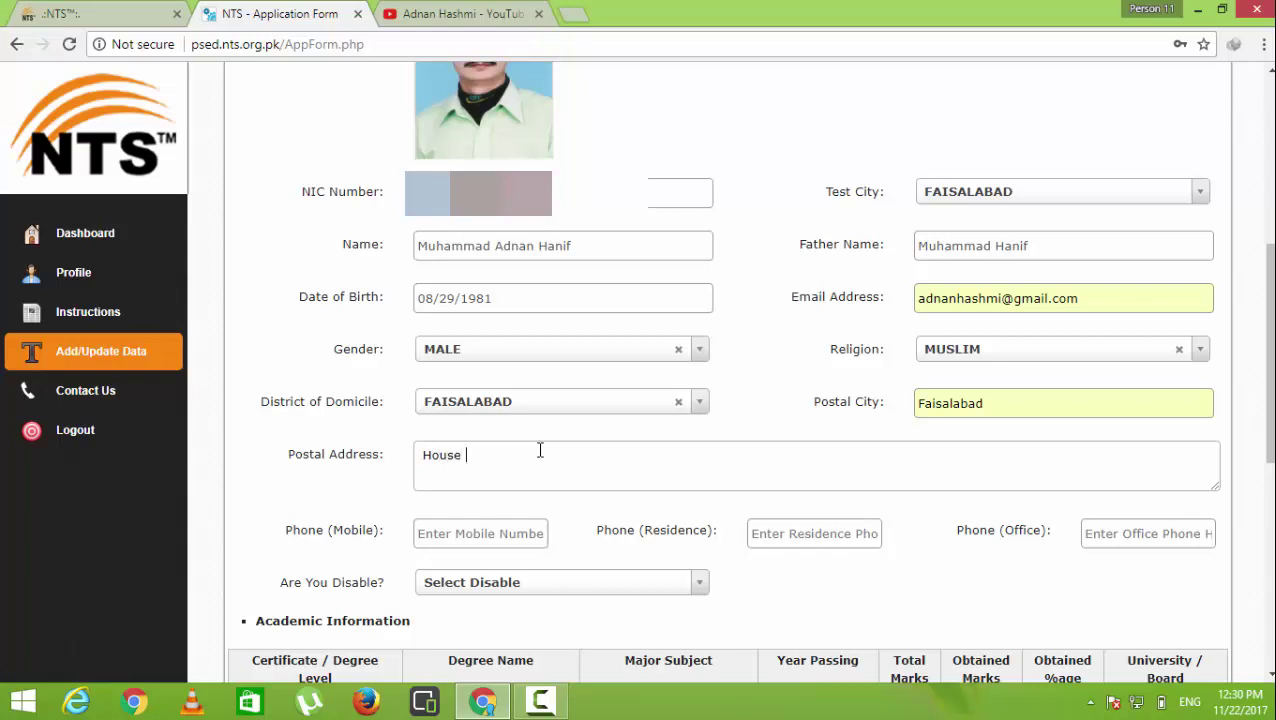
text(no)
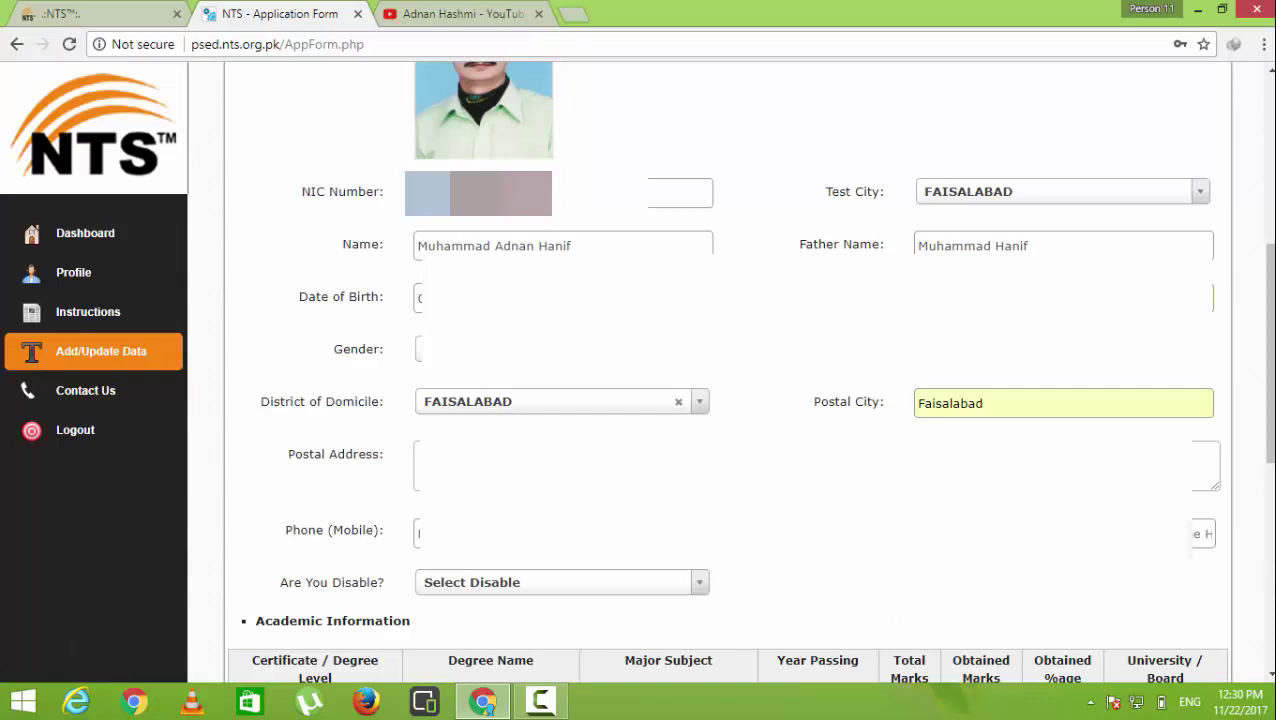
scroll(433, 390, down, 2)
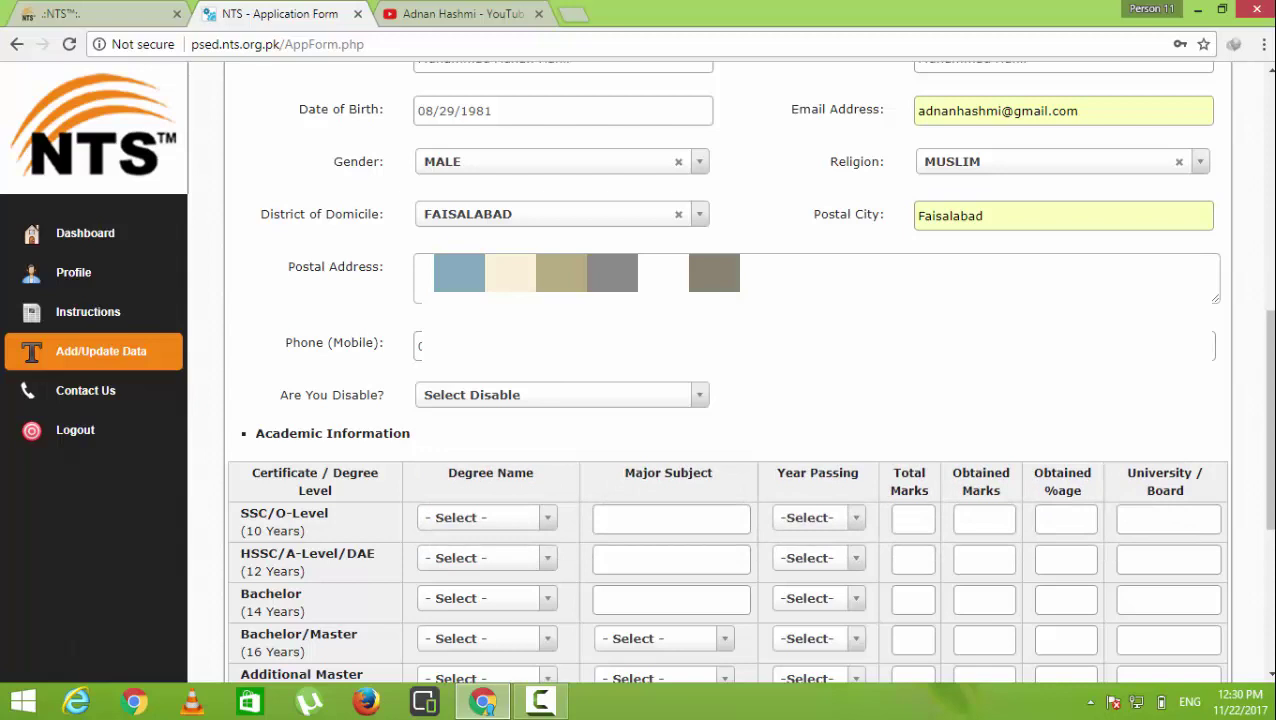
Answer NO to the disability question below the mobile phone field
click(300, 345)
click(560, 401)
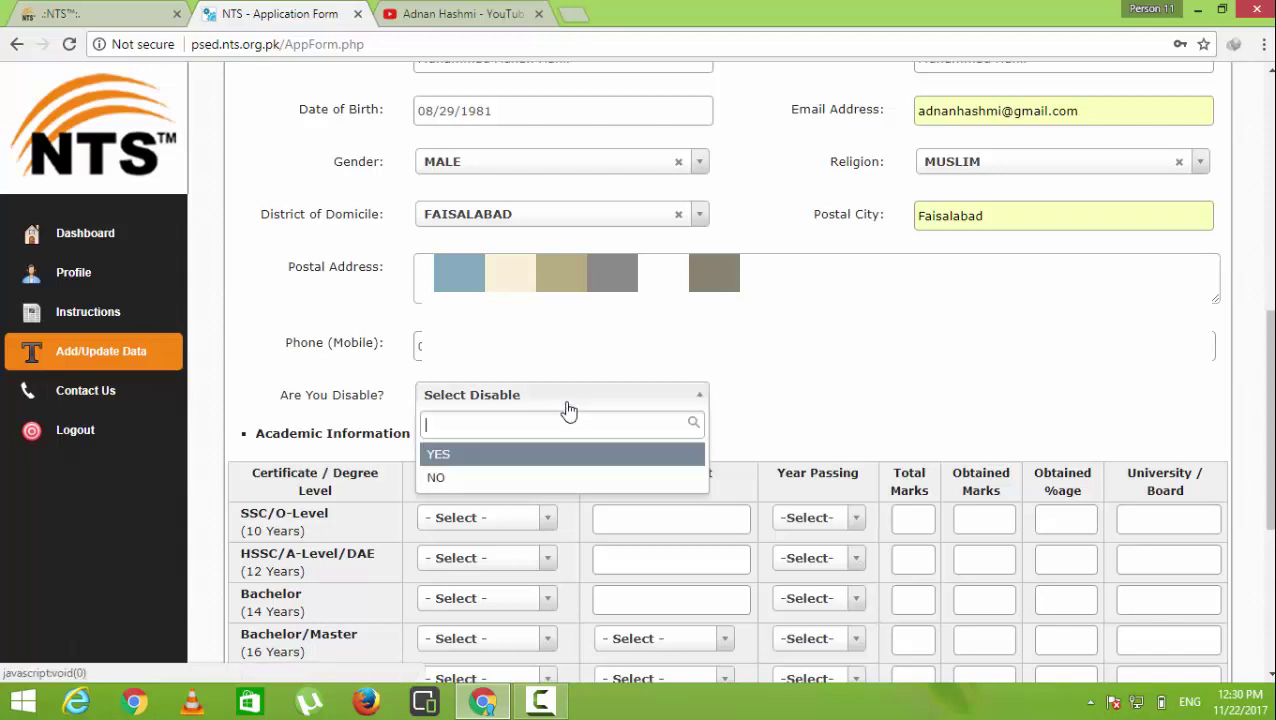
click(537, 481)
scroll(661, 437, down, 4)
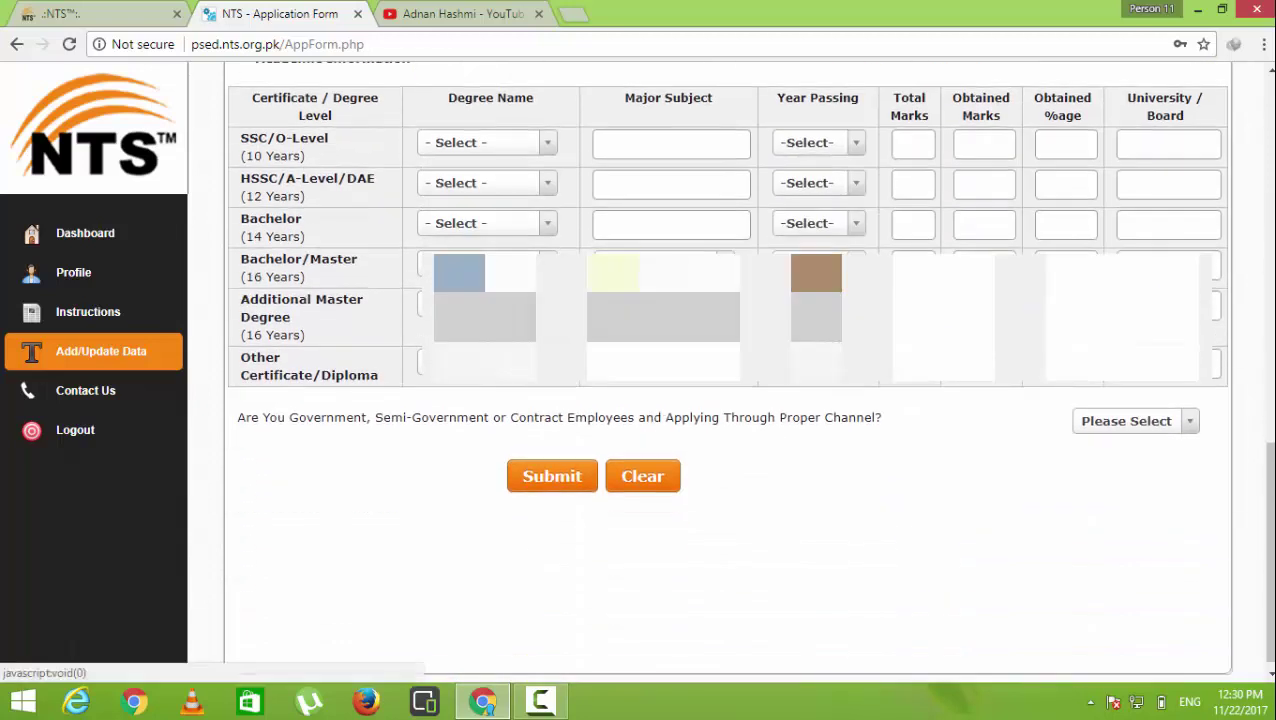
Set the SSC/O-Level degree to SSC and the HSSC/A-Level degree to F.SC
click(541, 142)
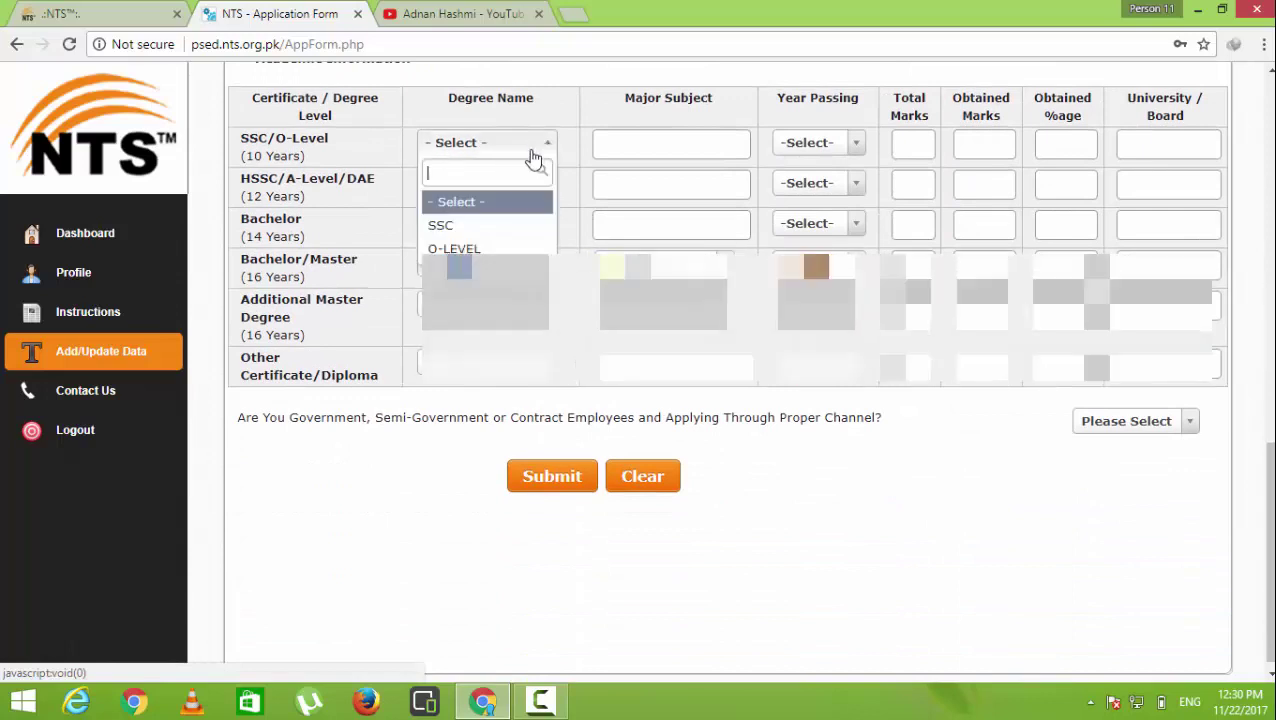
click(472, 226)
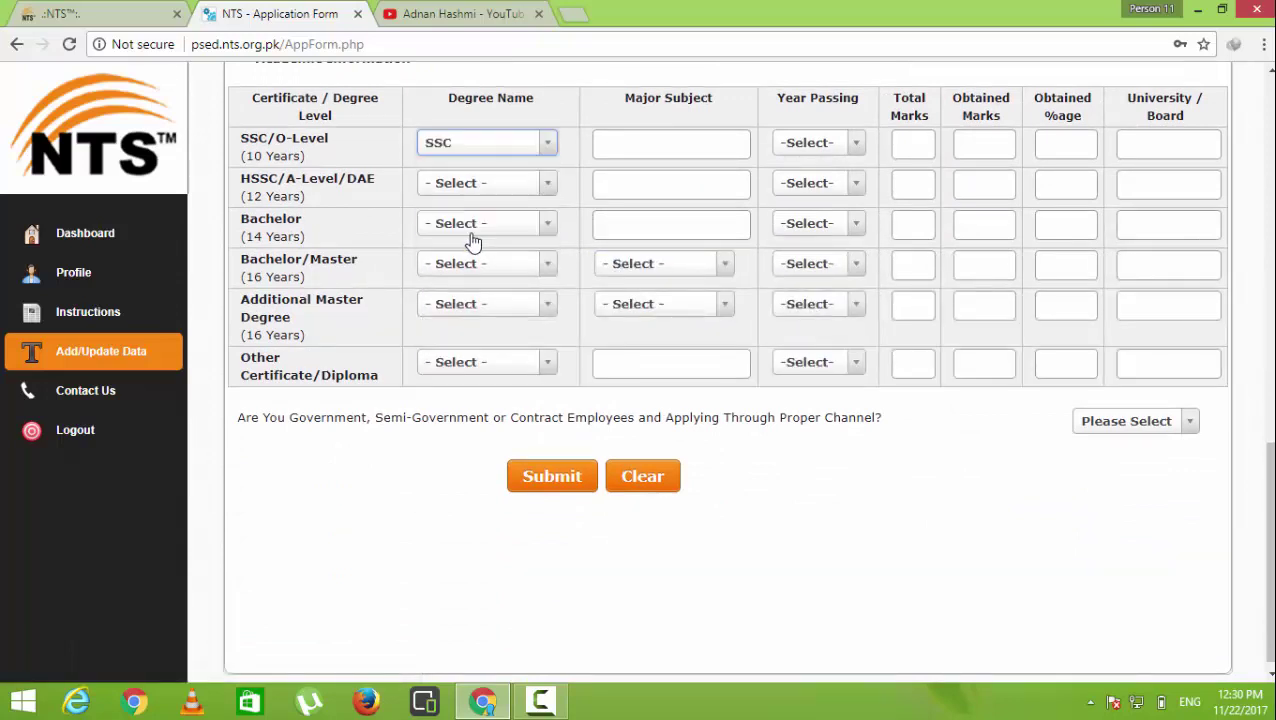
click(500, 190)
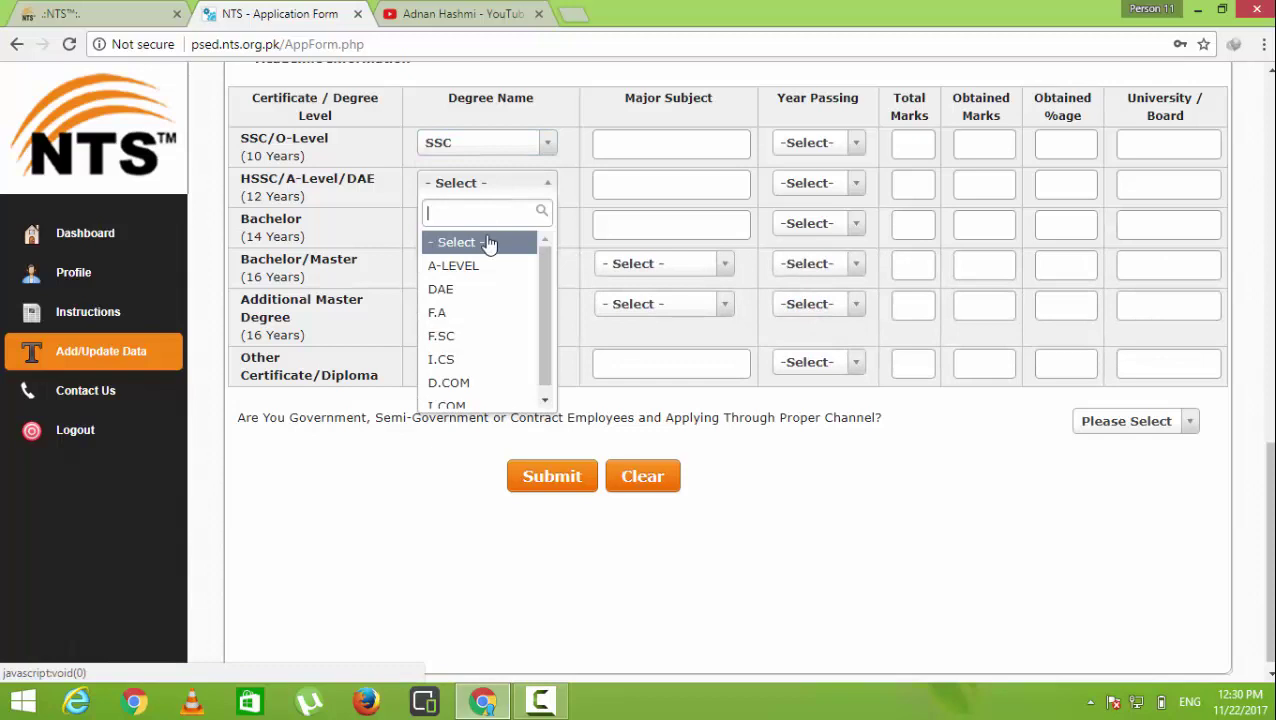
click(503, 336)
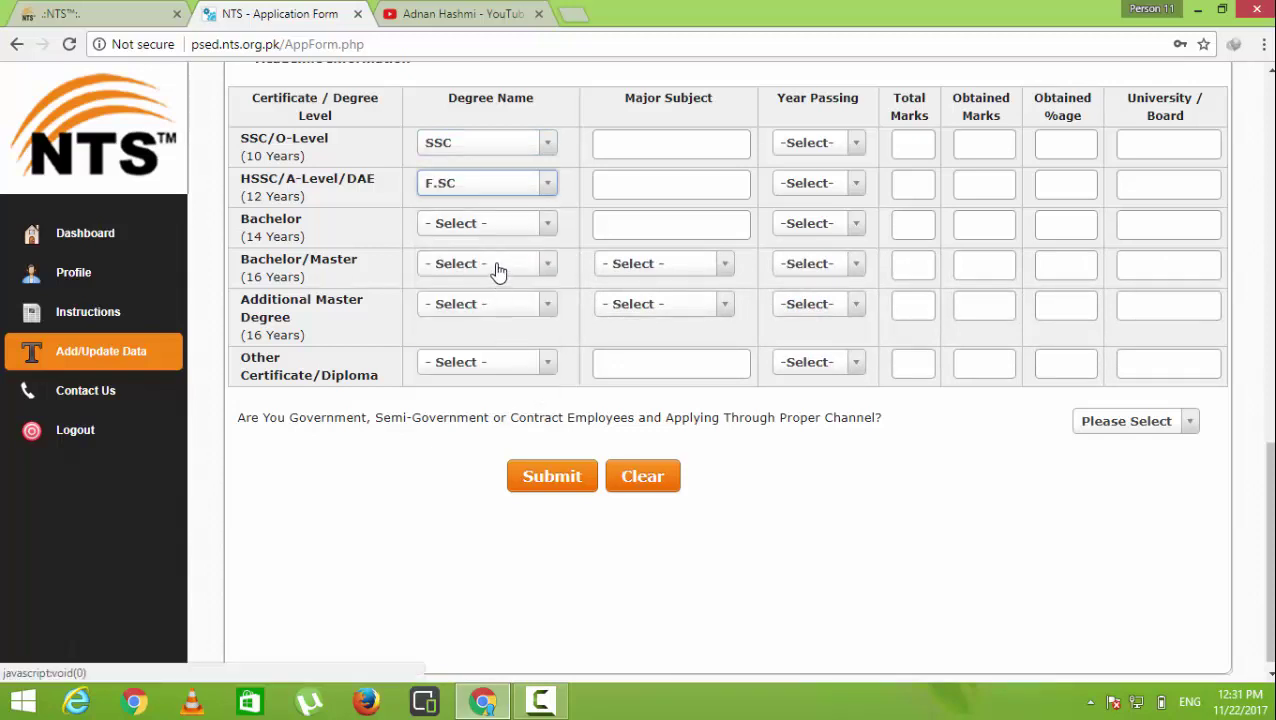
click(498, 268)
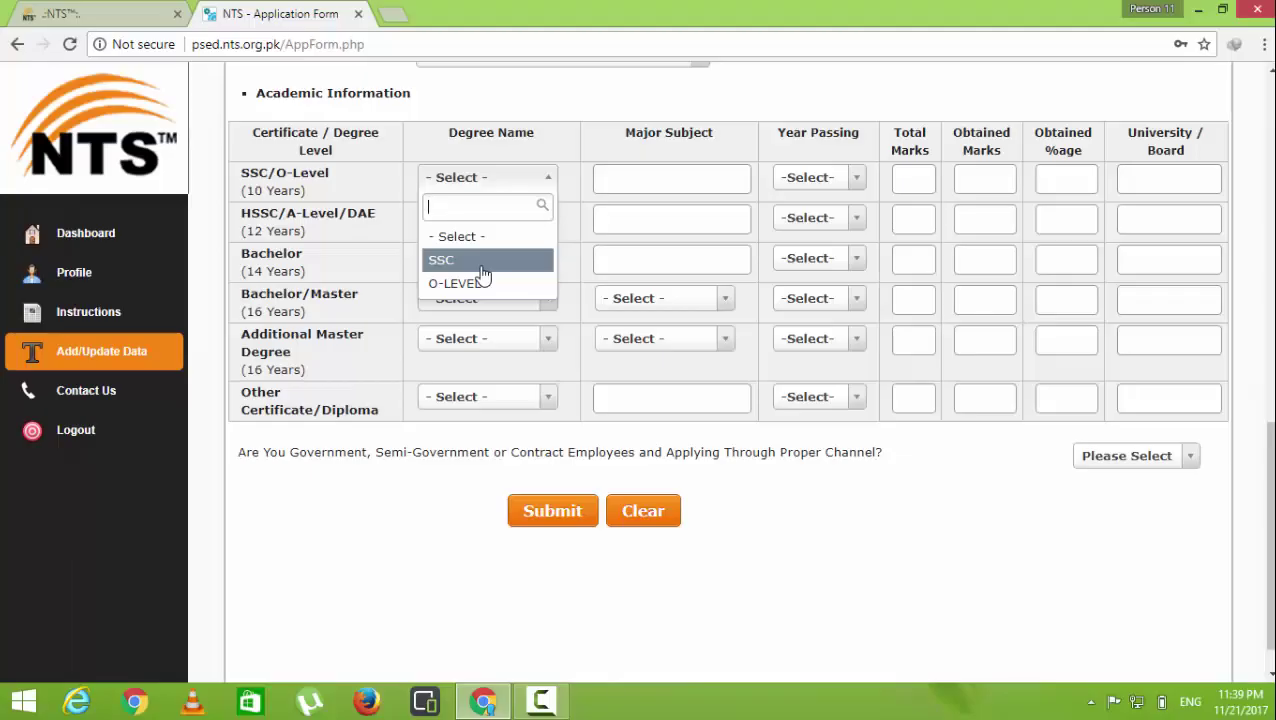
Fill the SSC row with degree SSC, subject arts and passing year 2011
click(481, 266)
click(626, 186)
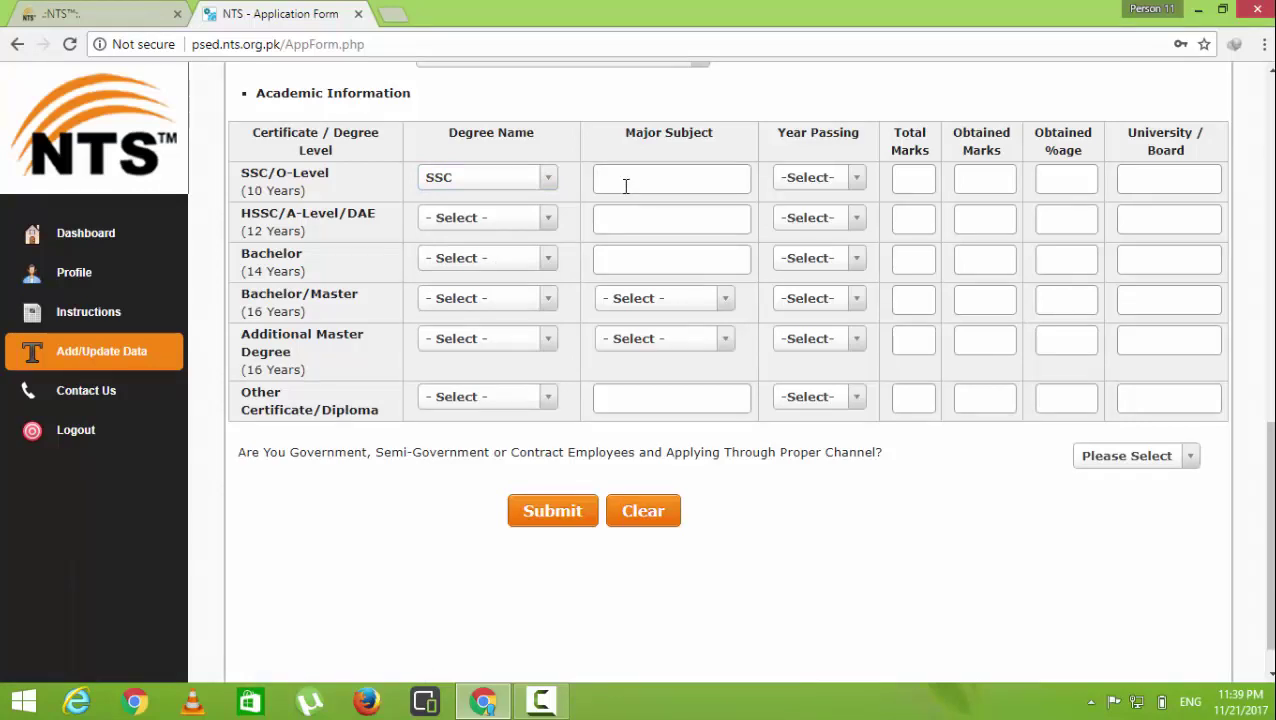
text(a)
key(BackSpace)
text(s)
key(BackSpace)
text(arts)
click(835, 185)
scroll(860, 280, down, 1)
scroll(872, 320, down, 5)
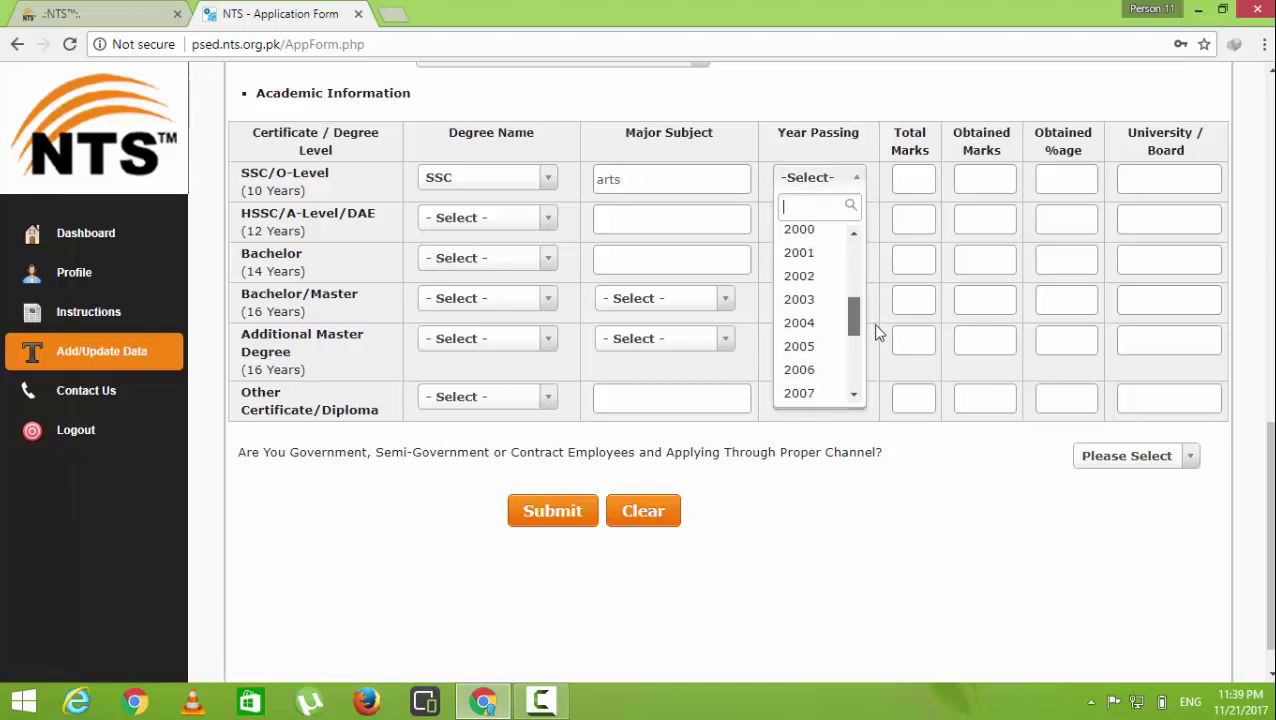
click(837, 345)
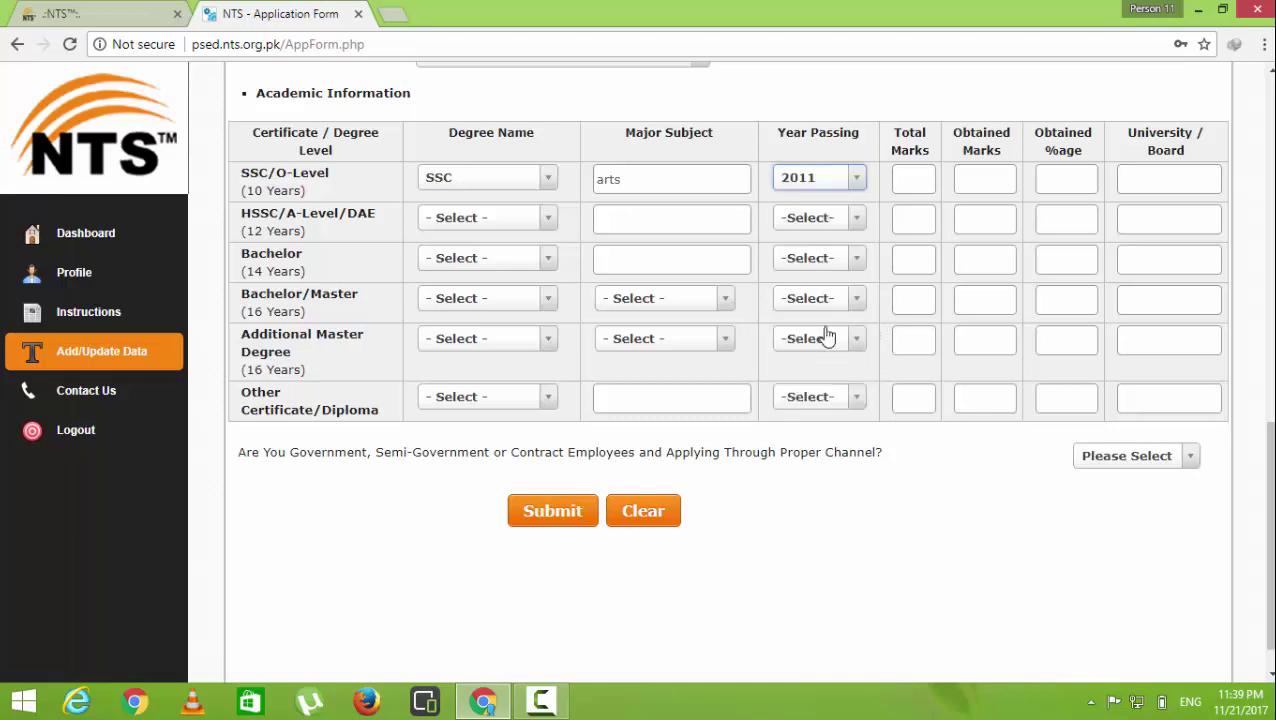
Enter SSC total marks 1050, obtained marks 754 and board BISE FSD
click(907, 190)
text(1050)
key(Tab)
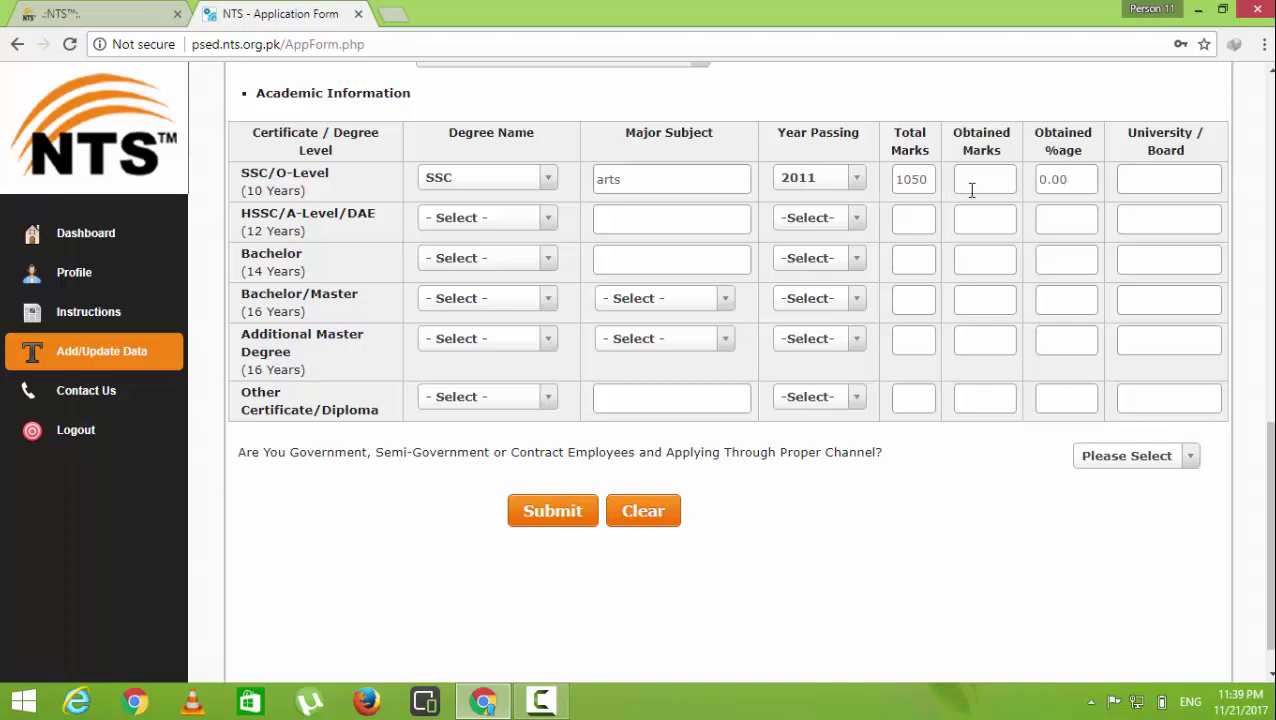
text(8)
key(Tab)
click(1156, 184)
text(BISE FSD)
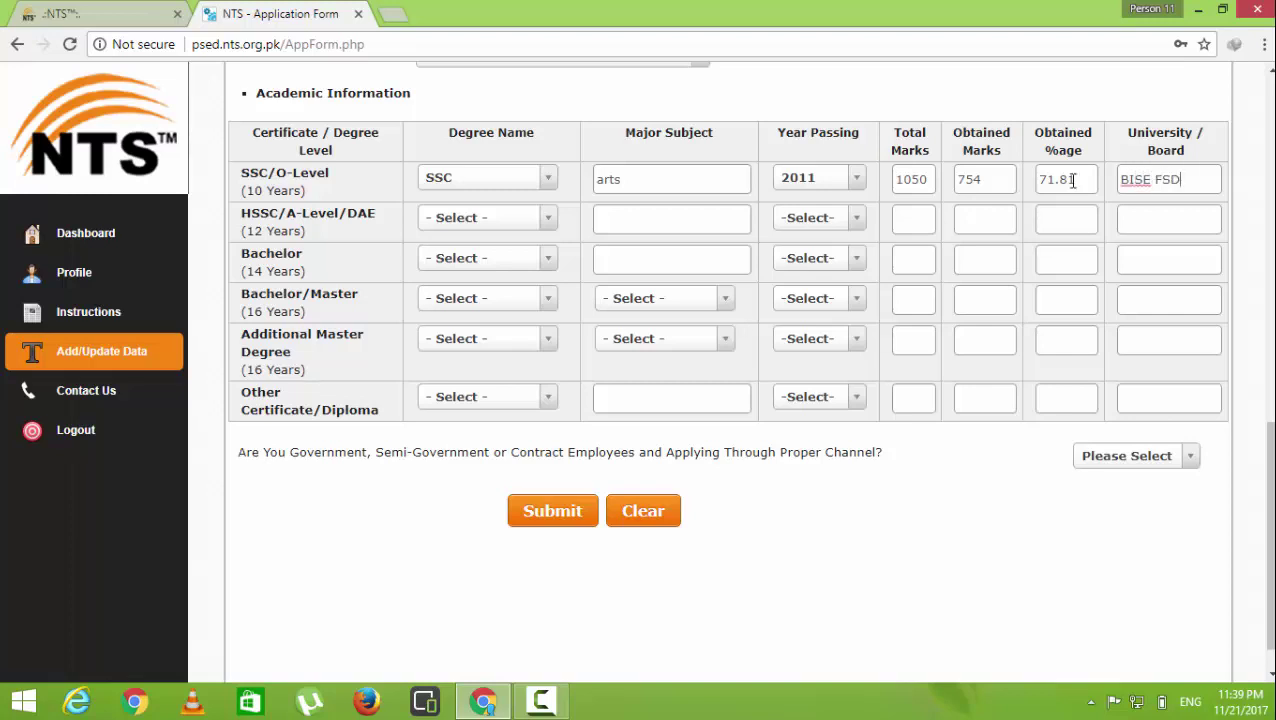
Fill the HSSC row with degree F.A, subject art and passing year 2013
click(547, 221)
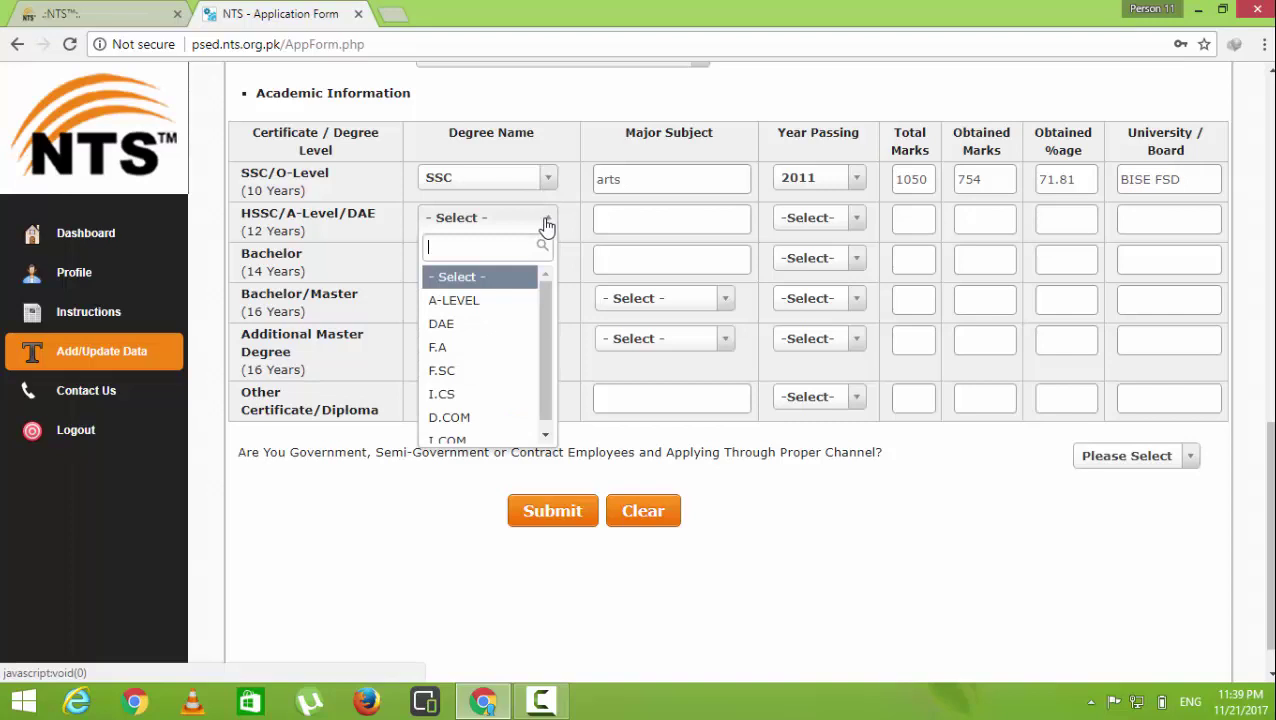
click(512, 350)
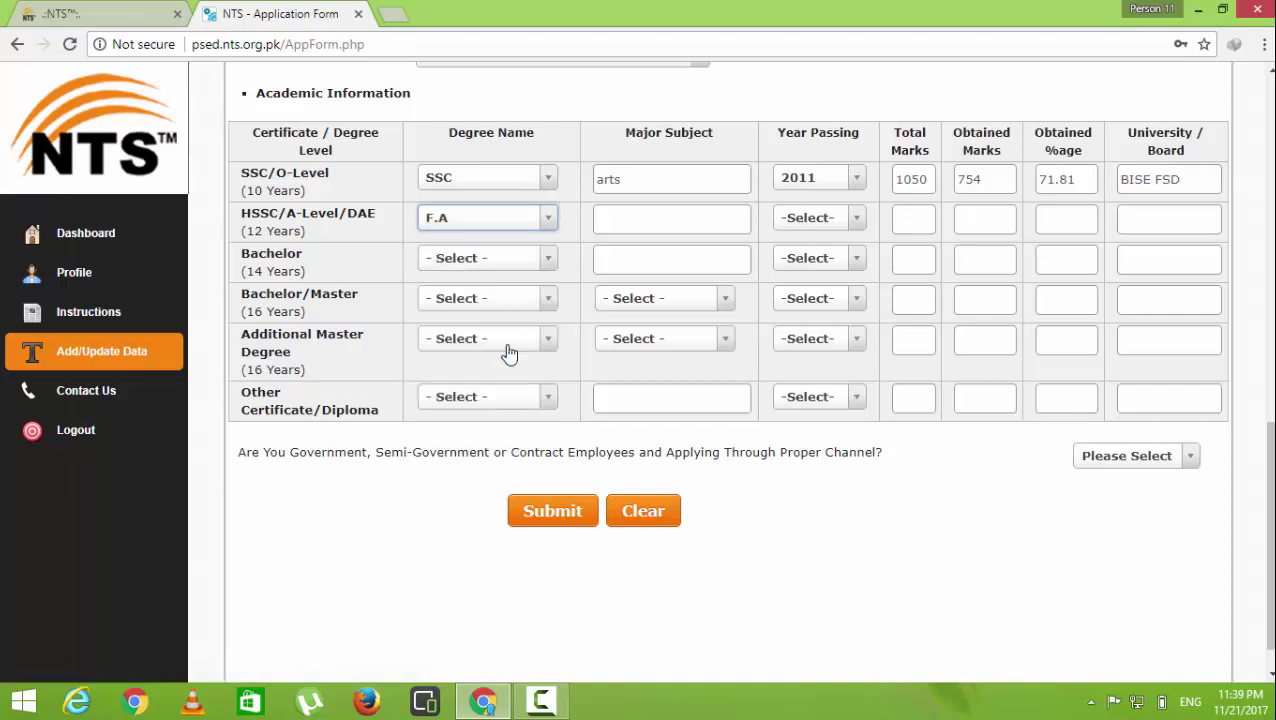
click(634, 221)
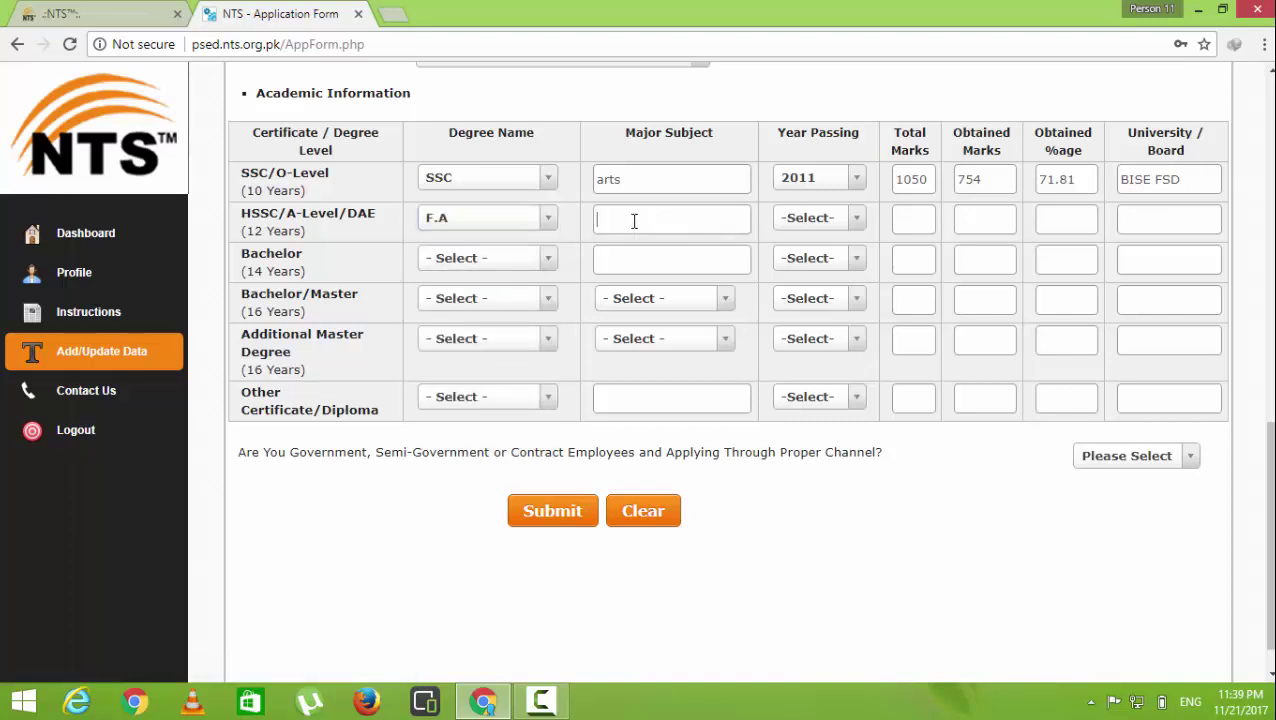
text(art)
click(801, 226)
drag(857, 316, 871, 404)
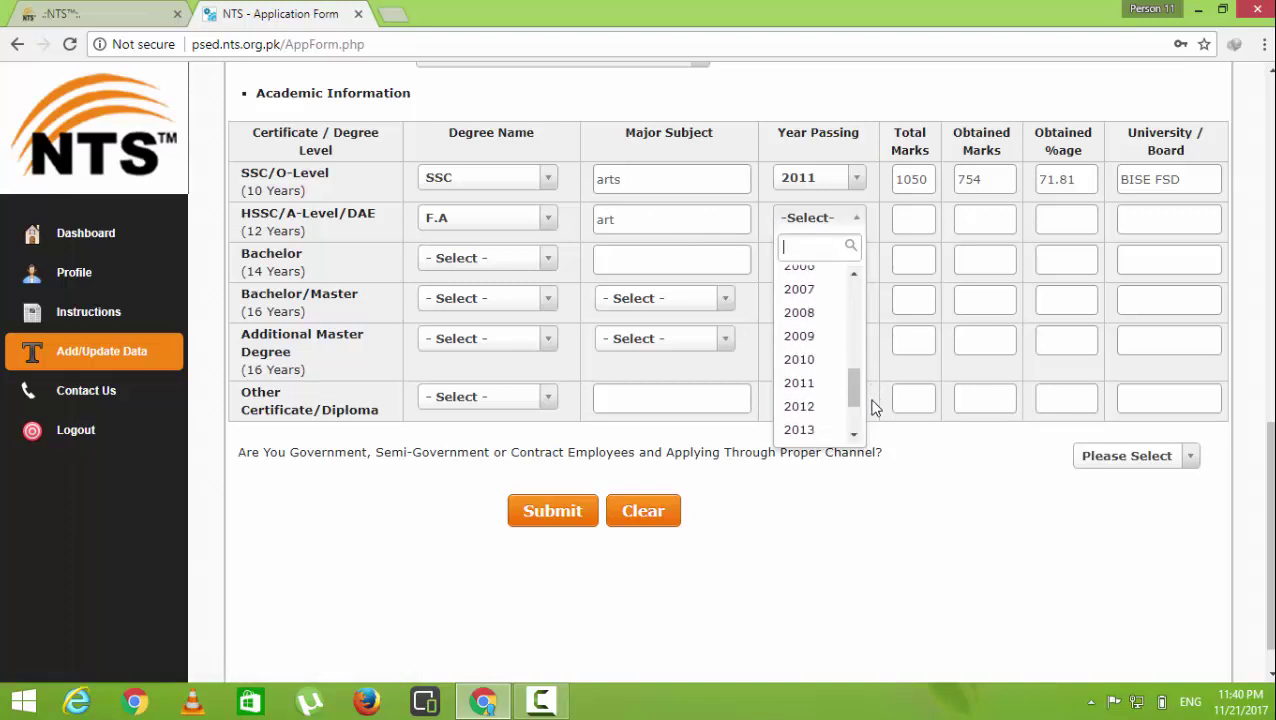
click(815, 432)
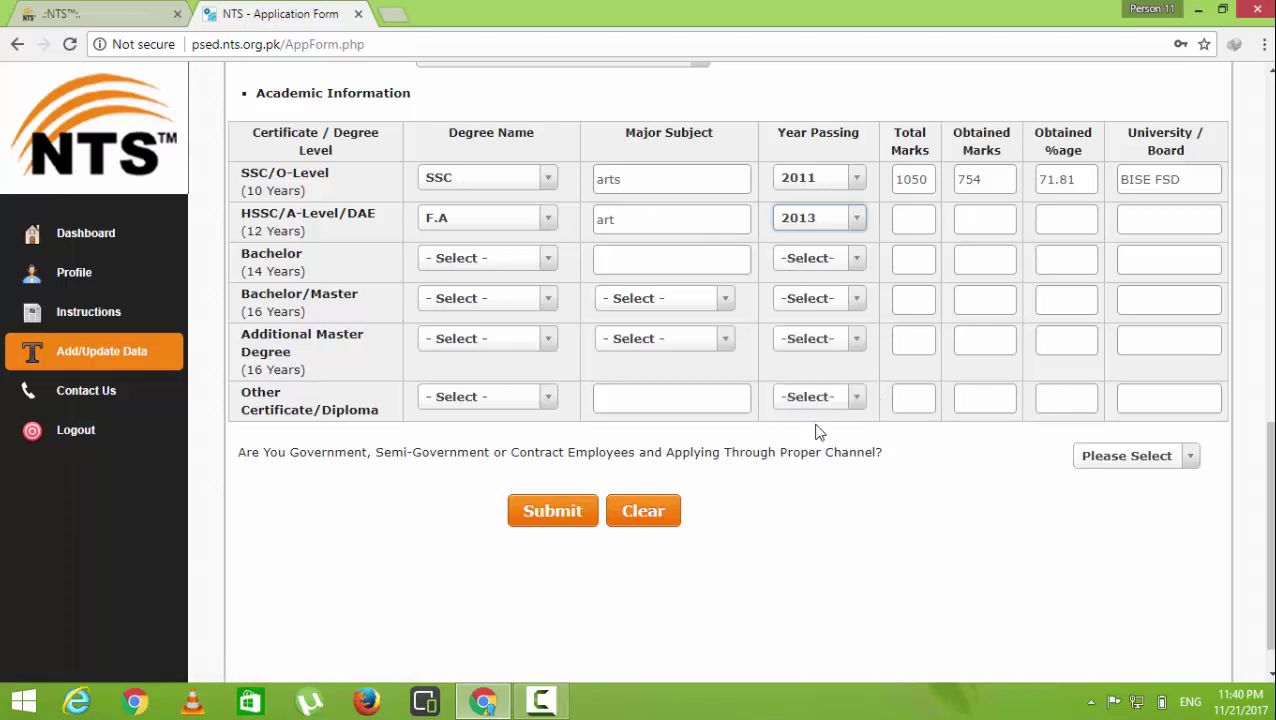
Enter HSSC total marks 1100, obtained marks 852 and board BISE FSD
click(912, 222)
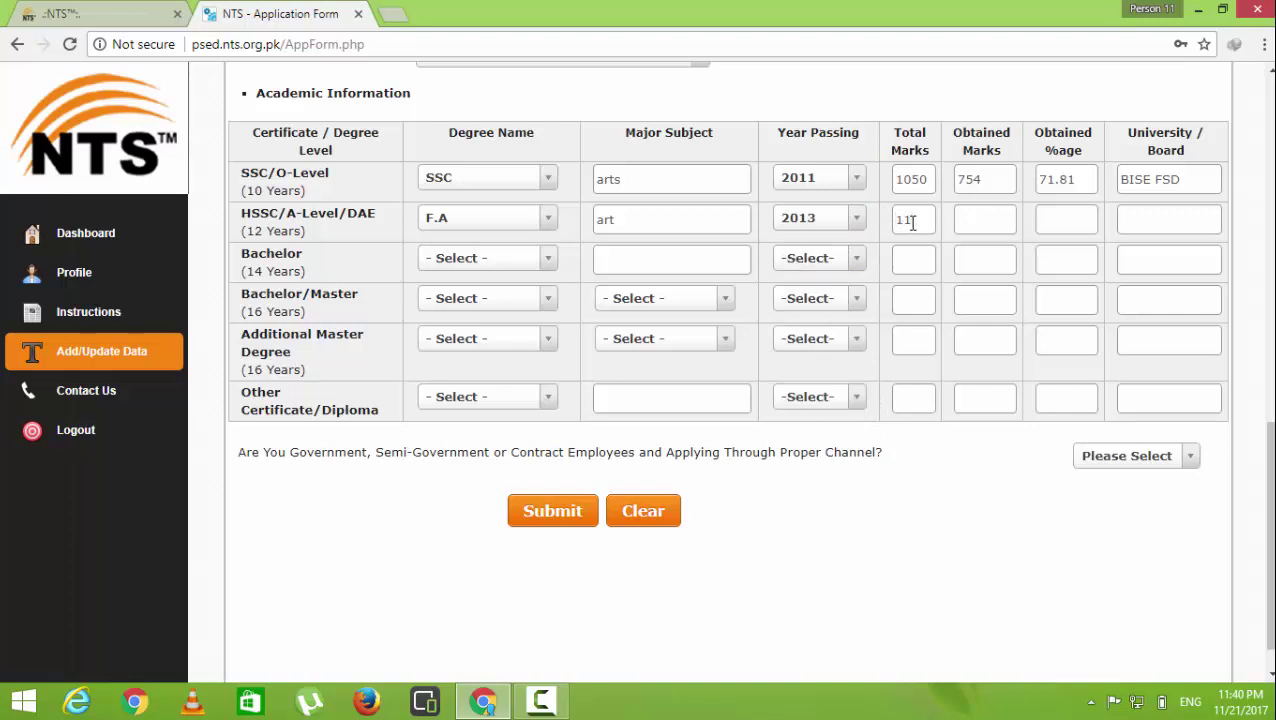
key(Tab)
click(1131, 231)
text(BISE FSD)
Set the Bachelor/Master row to BS(HONORS) in COMPUTER SCIENCE, passed in 2017
click(455, 300)
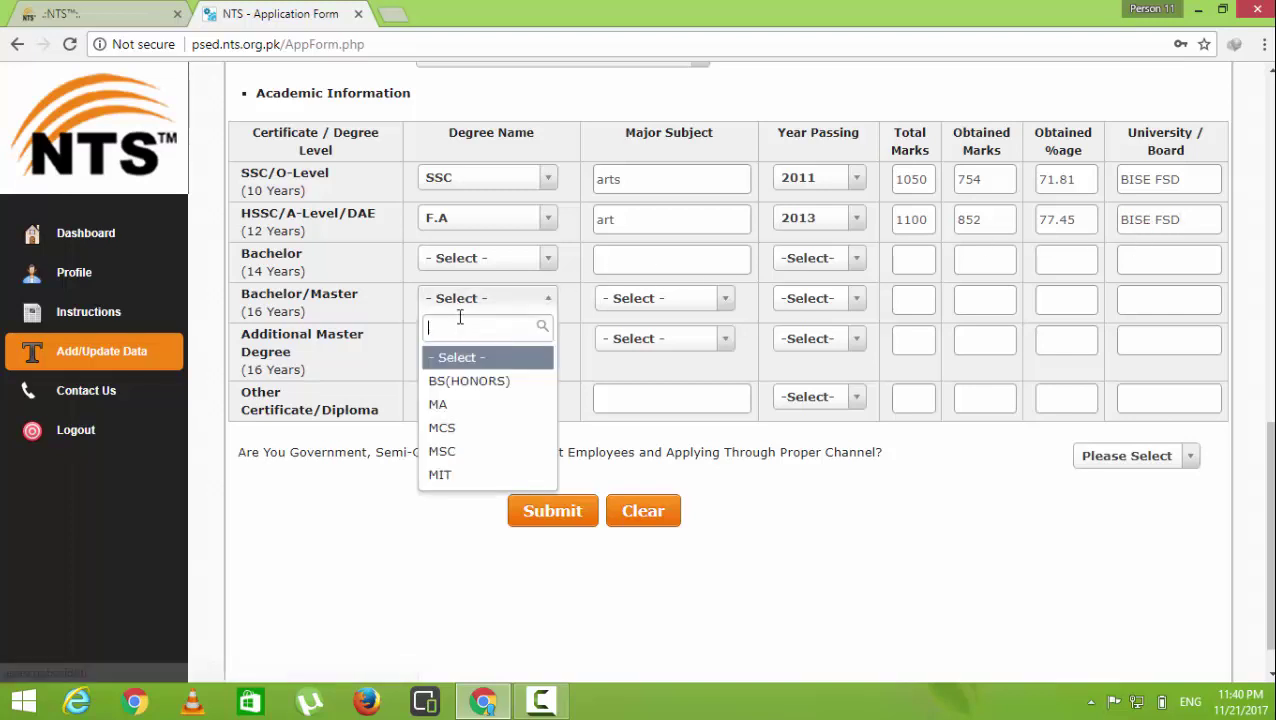
click(485, 381)
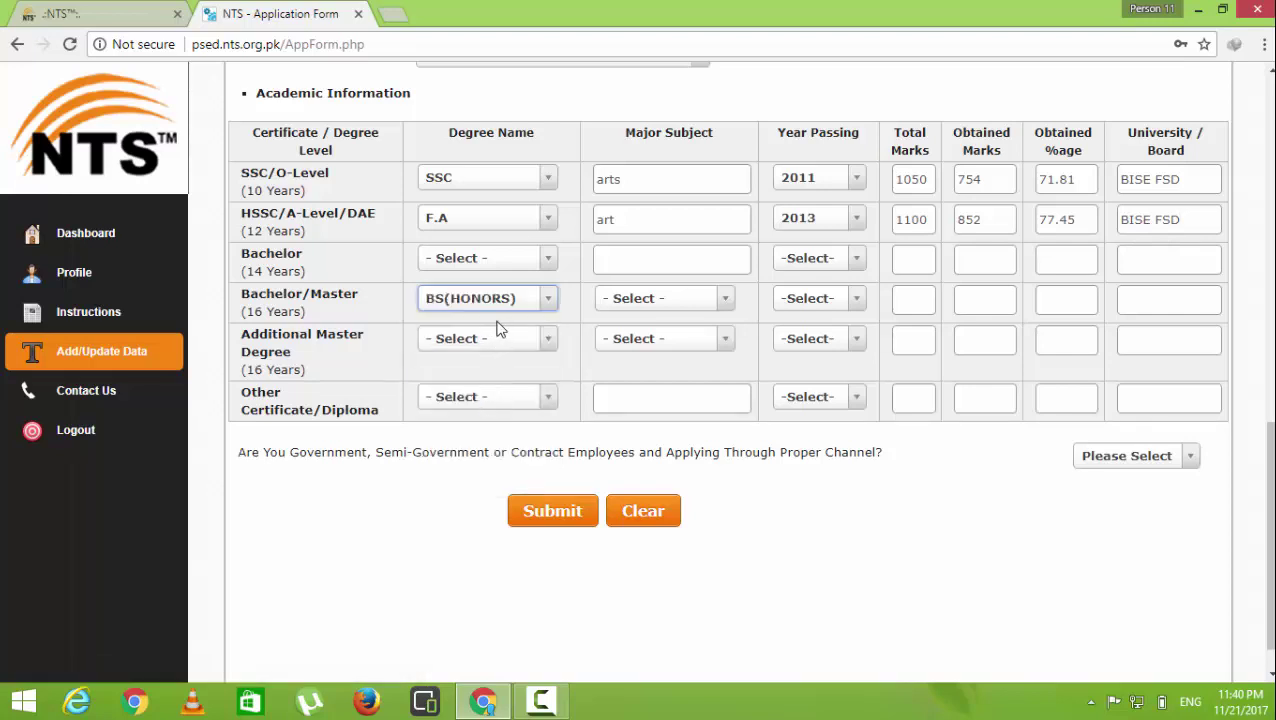
click(624, 300)
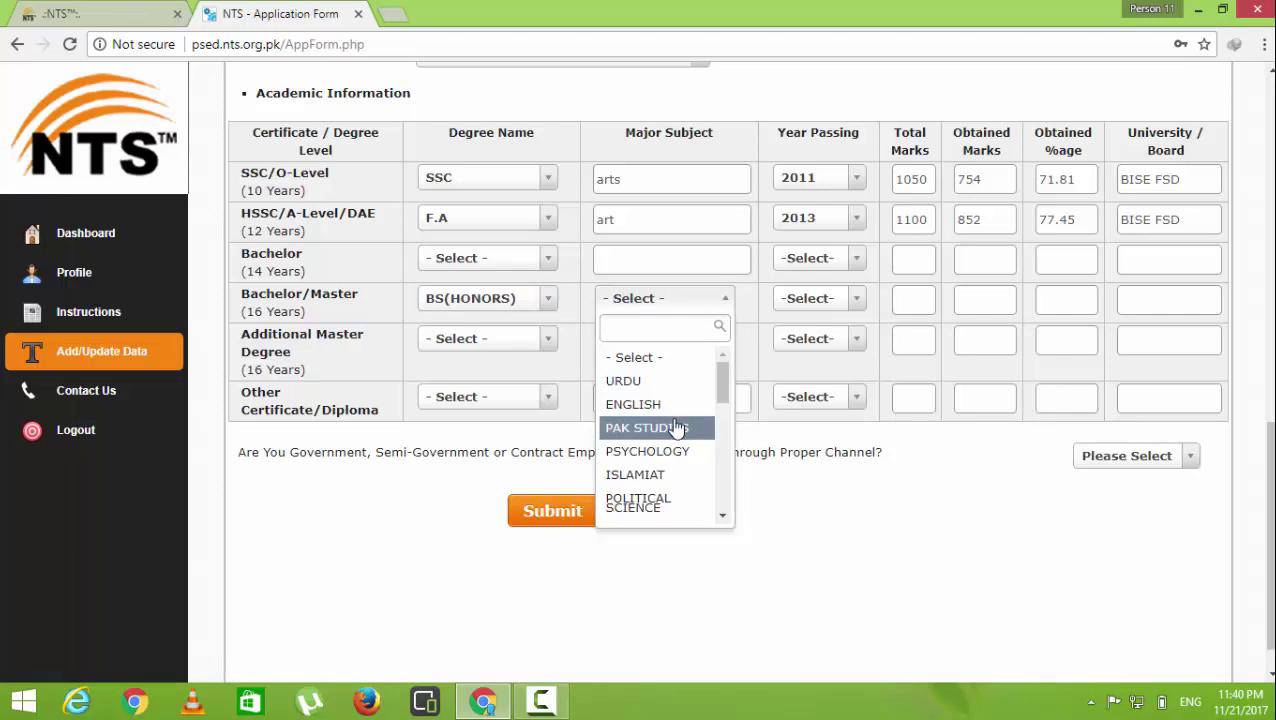
drag(718, 391, 755, 516)
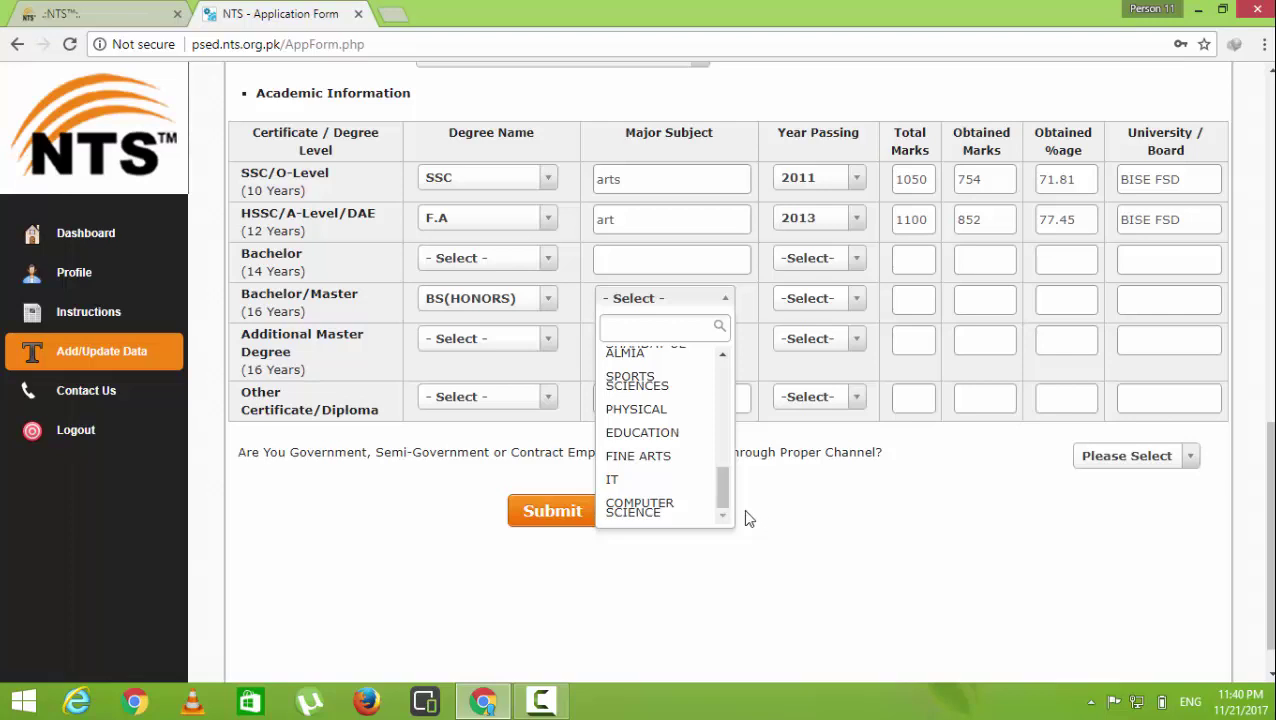
click(688, 508)
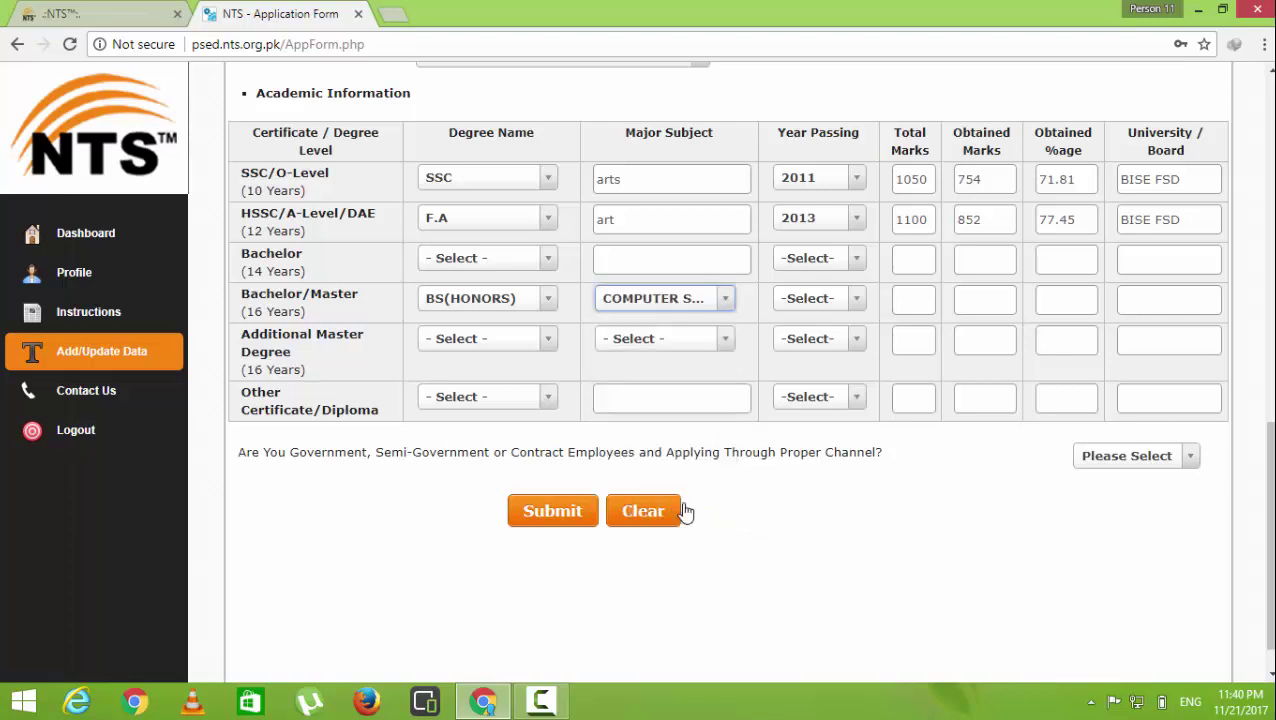
click(814, 300)
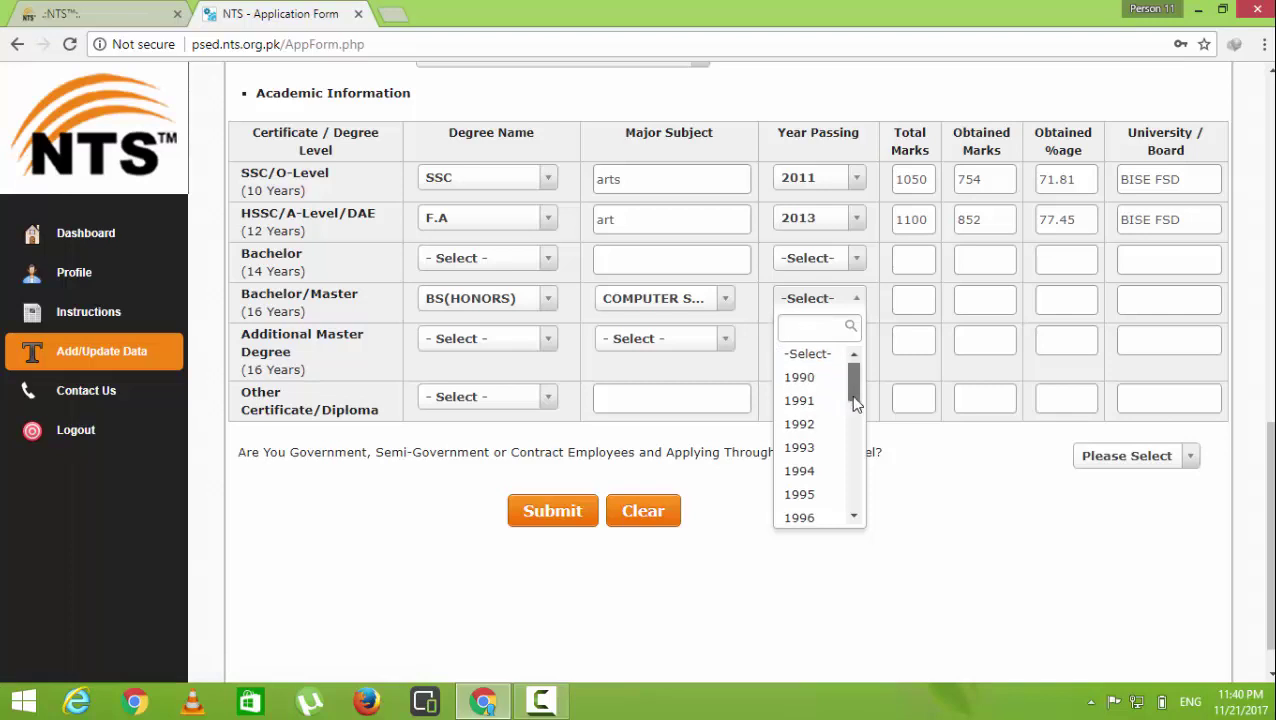
drag(853, 385, 871, 507)
click(830, 512)
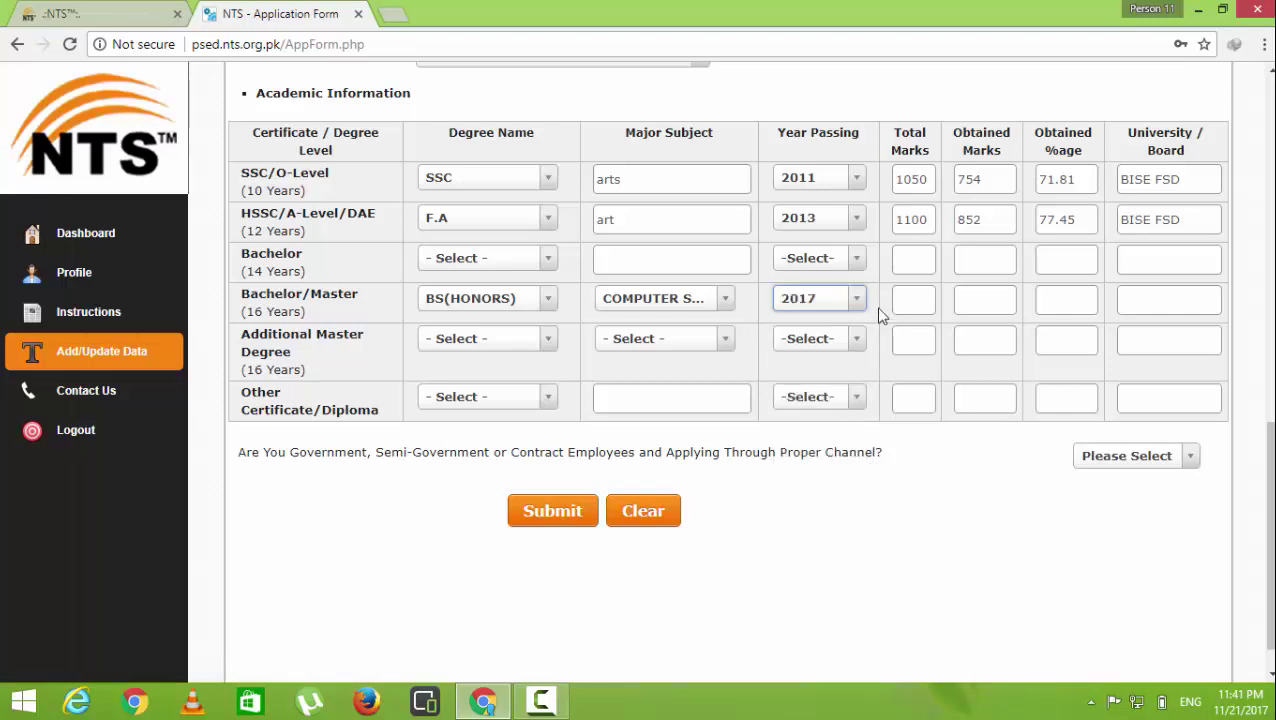
Enter 1400 total and 900 obtained marks, with GCUF as the university
click(909, 293)
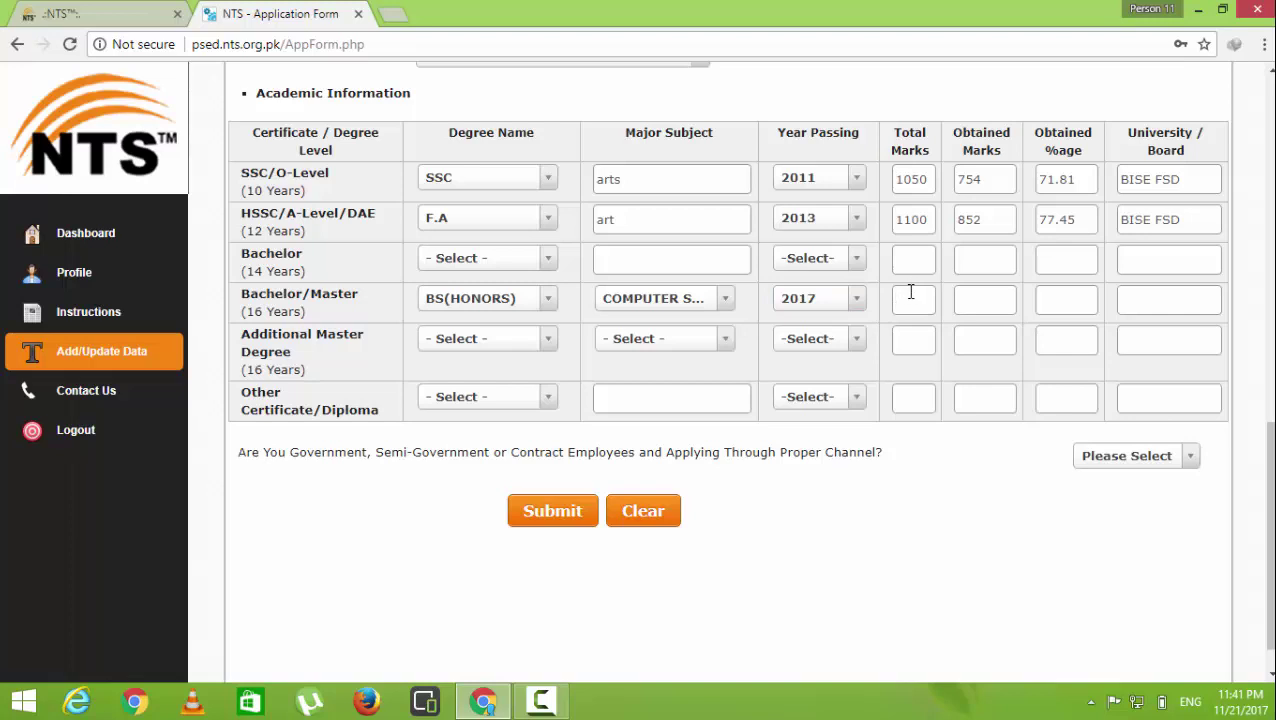
text(1400)
key(Tab)
key(Tab)
click(985, 305)
key(Tab)
text(GCU)
Answer NO to the proper-channel question and submit; this flags the empty Additional Master Degree fields
click(1120, 458)
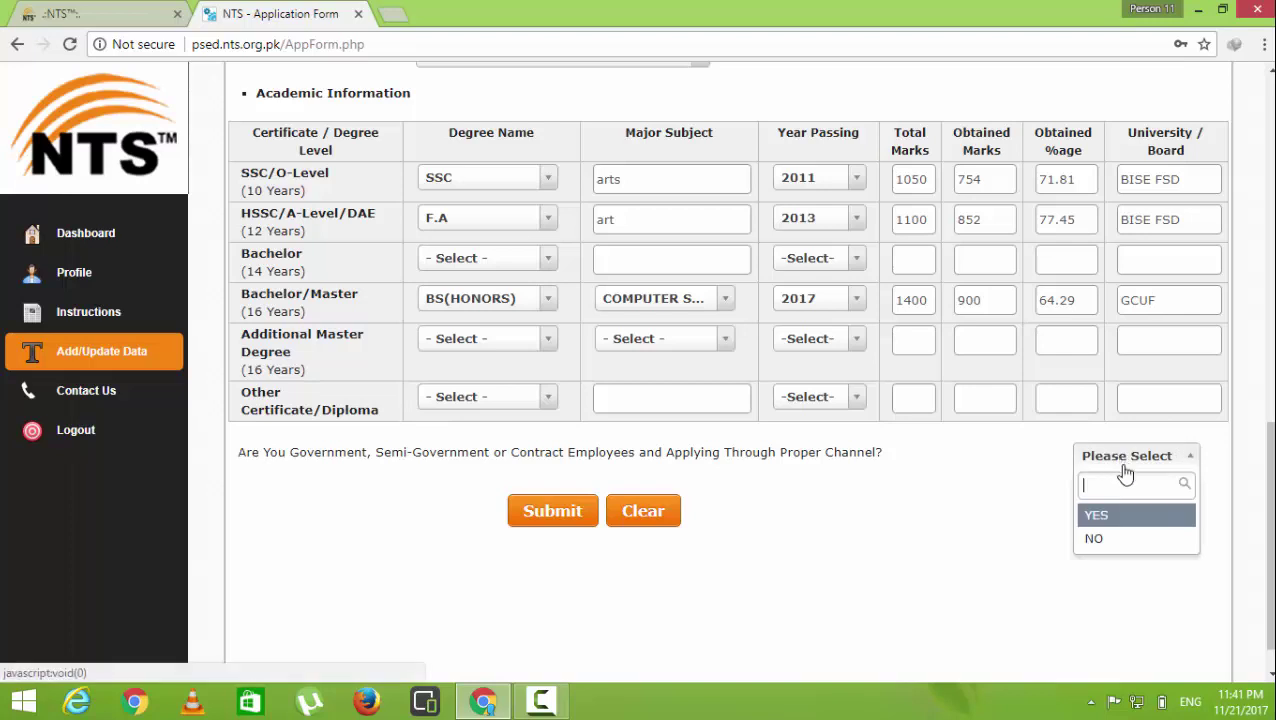
click(1133, 542)
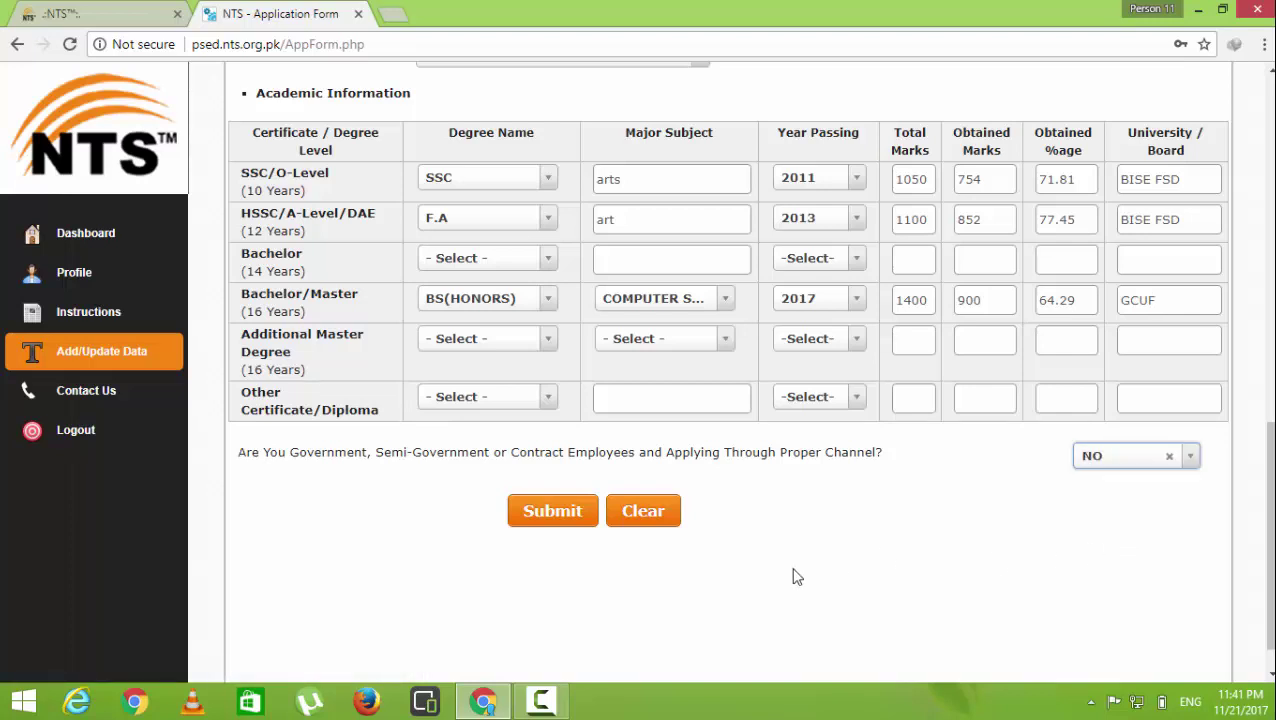
click(558, 512)
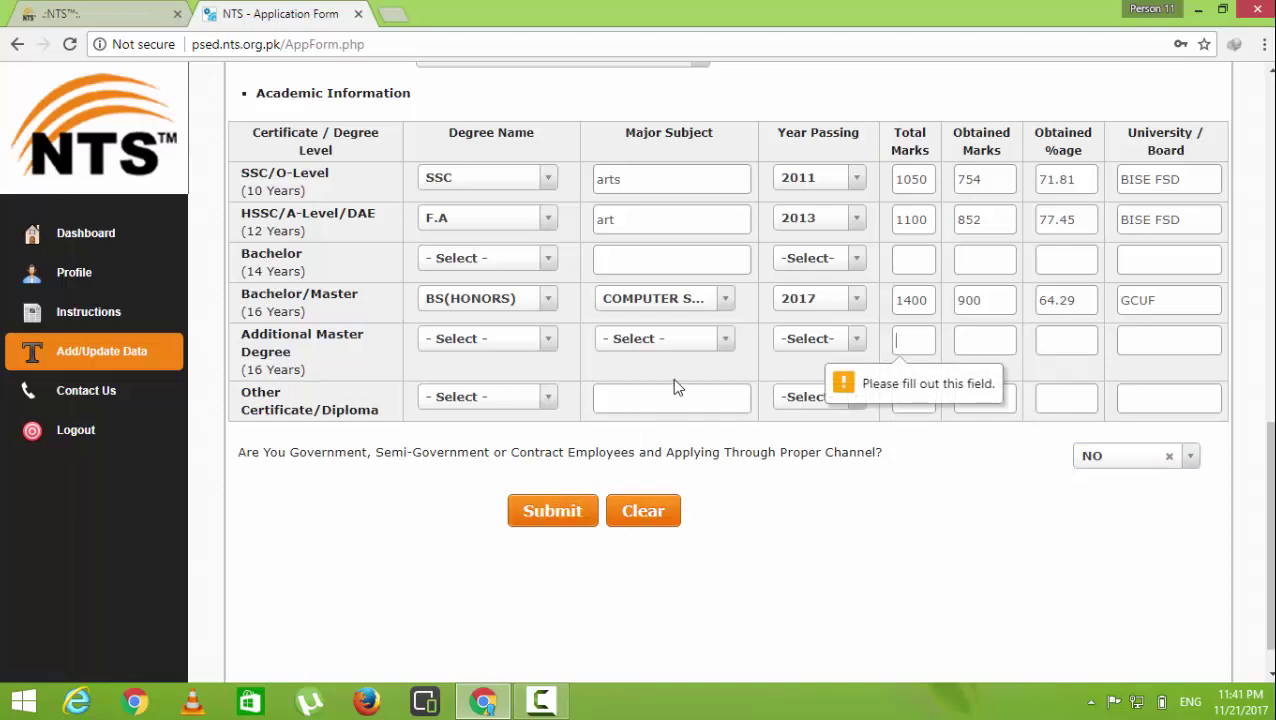
click(473, 345)
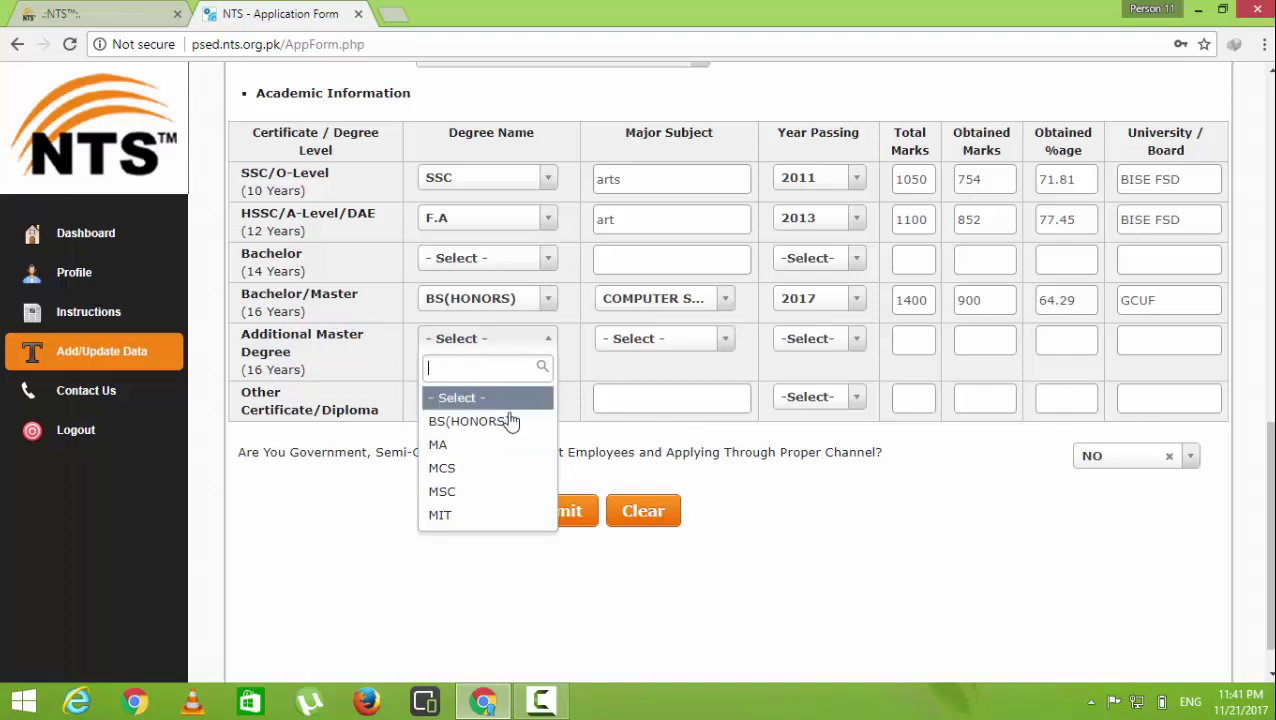
Pick MCS and ENGLISH for the Additional Master row, then reopen the subject list
scroll(528, 460, down, 1)
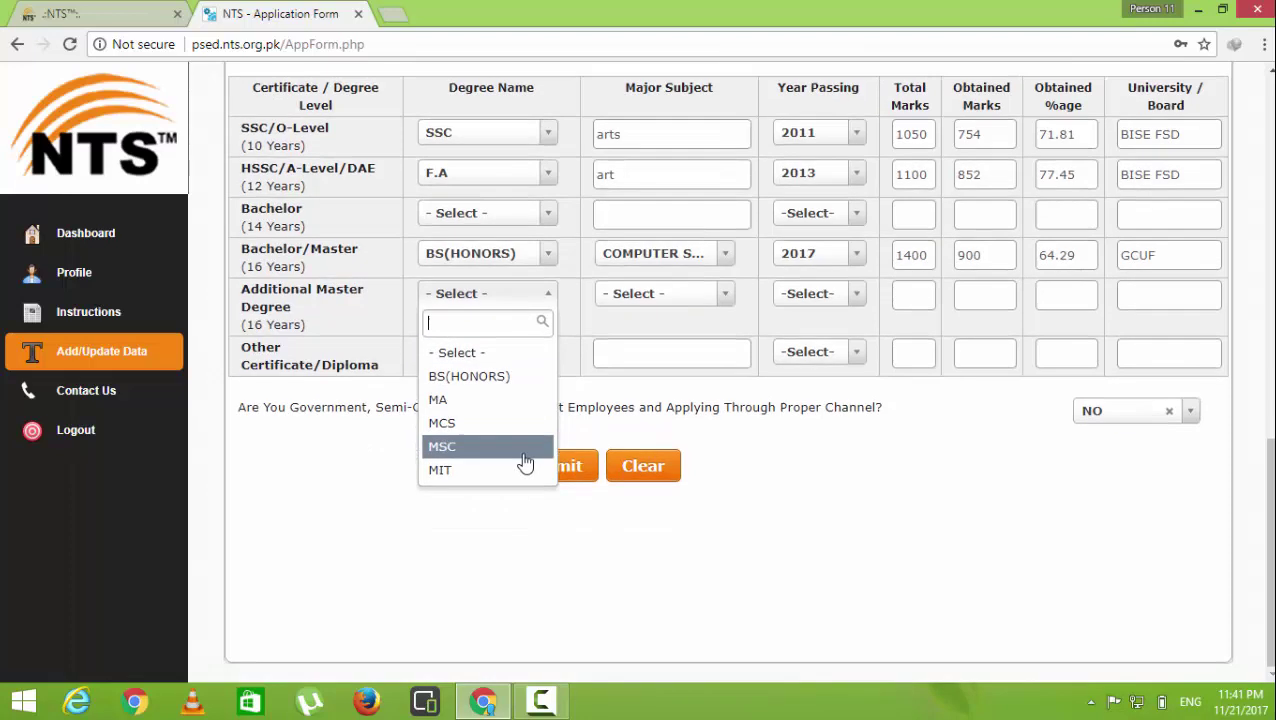
click(482, 425)
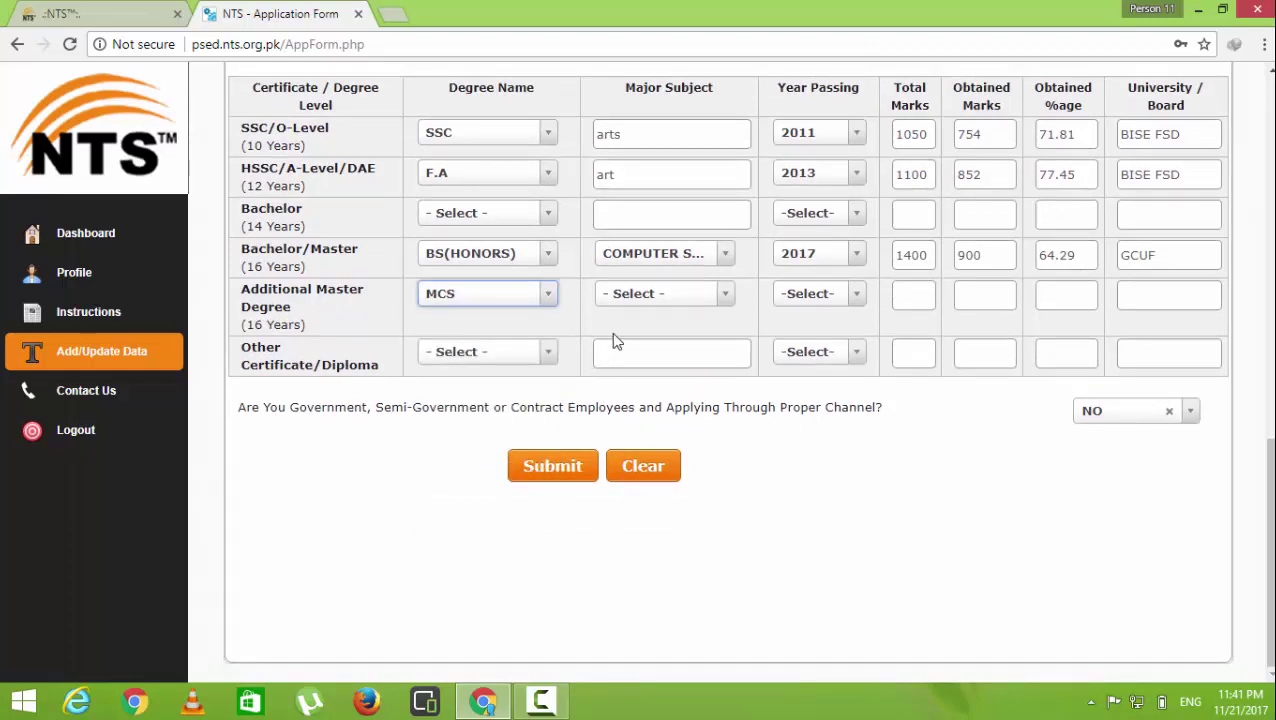
click(619, 311)
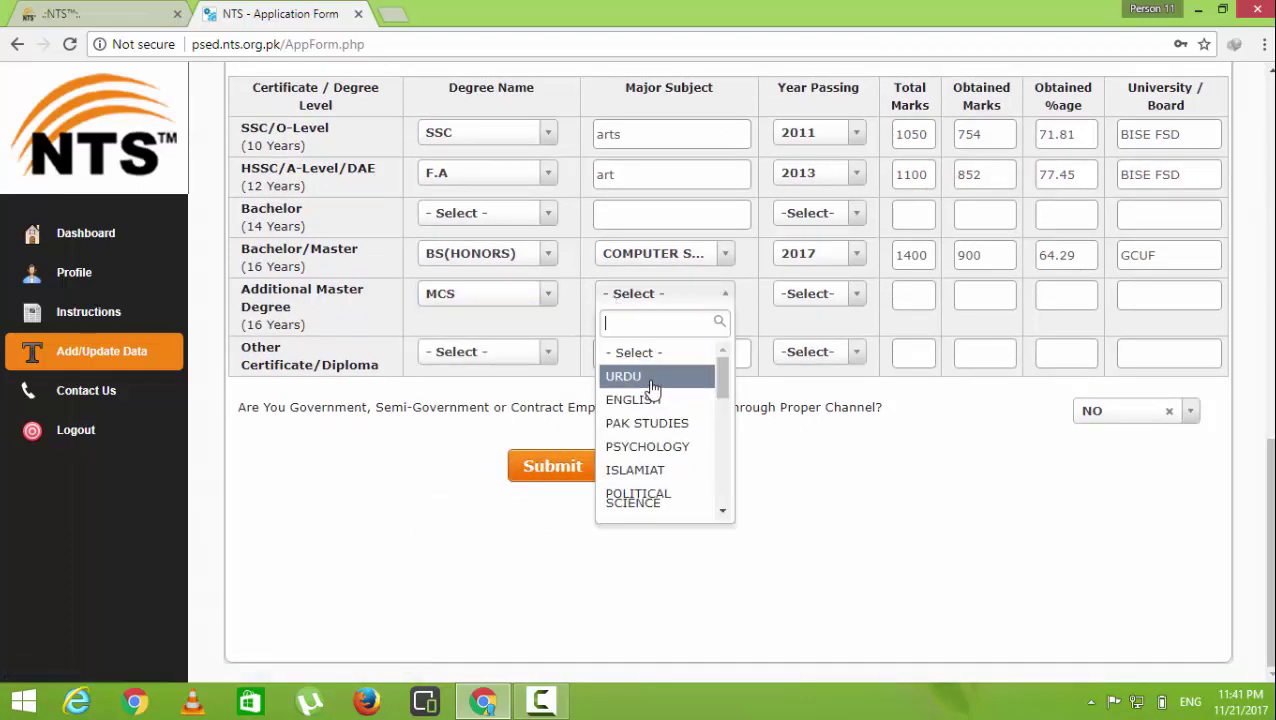
click(660, 404)
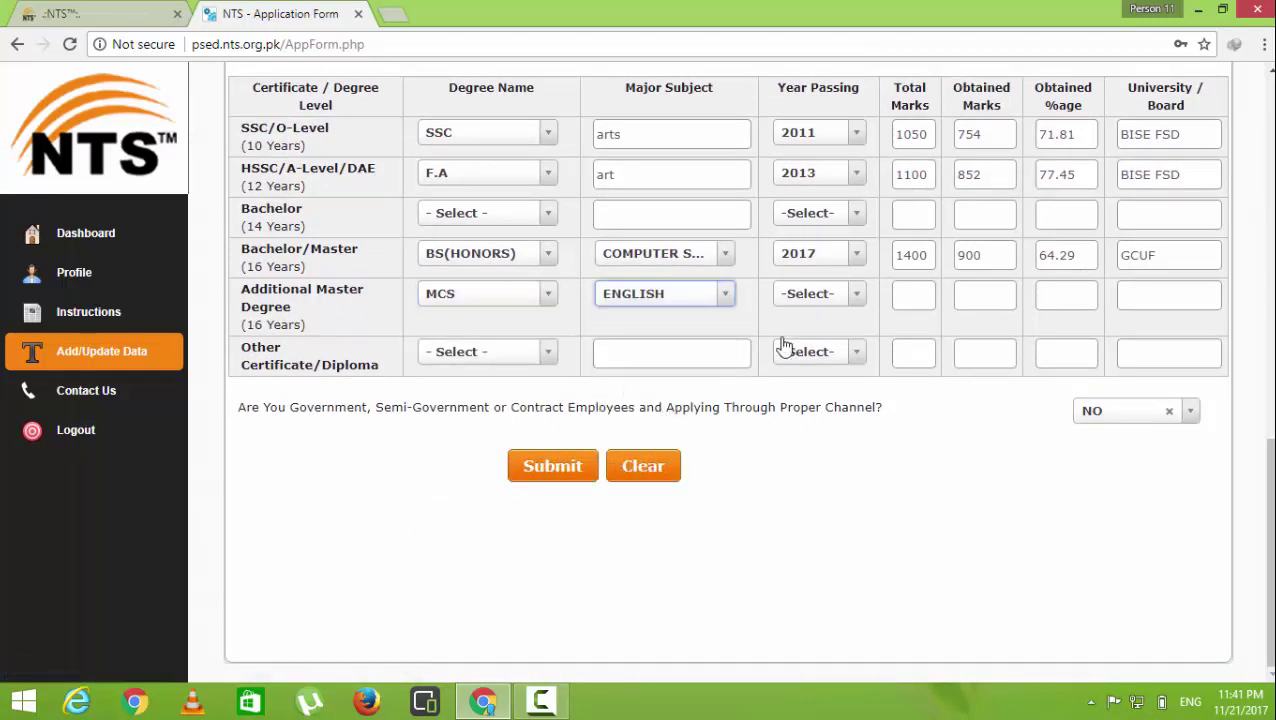
click(808, 304)
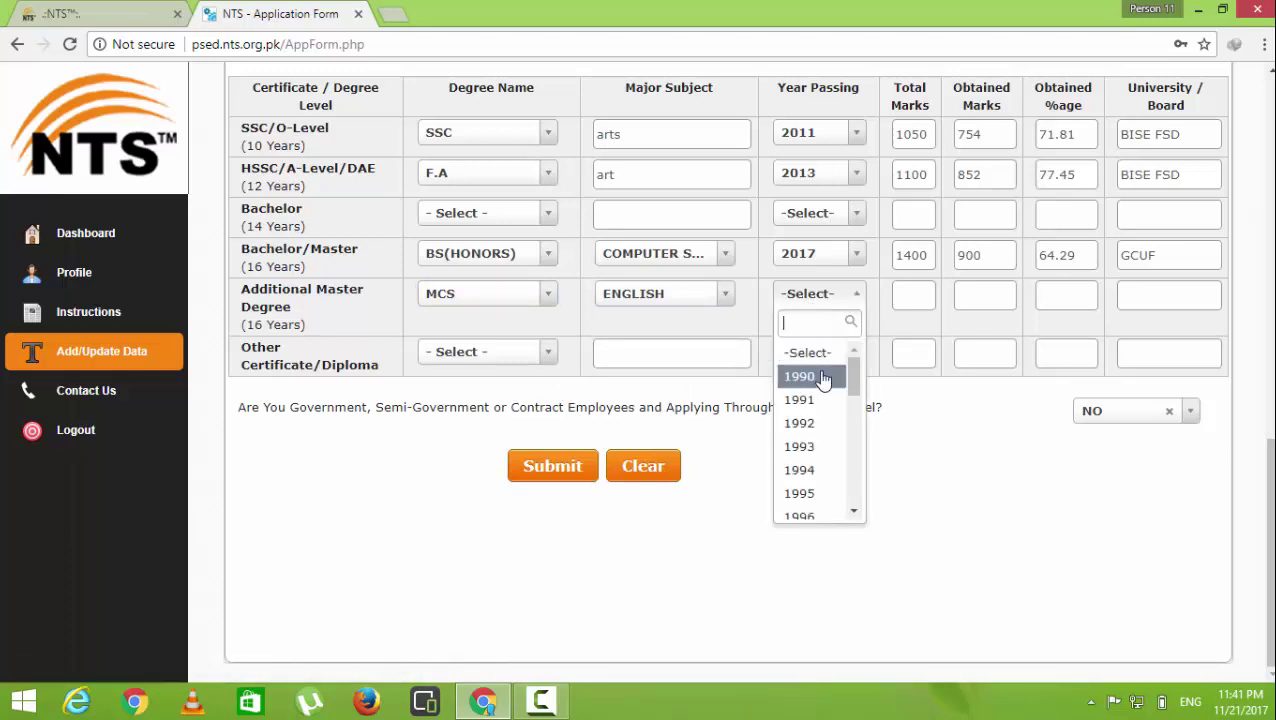
click(697, 302)
Change the Additional Master row to BS(HONORS), COMPUTER SCIENCE, passed in 2017
click(533, 300)
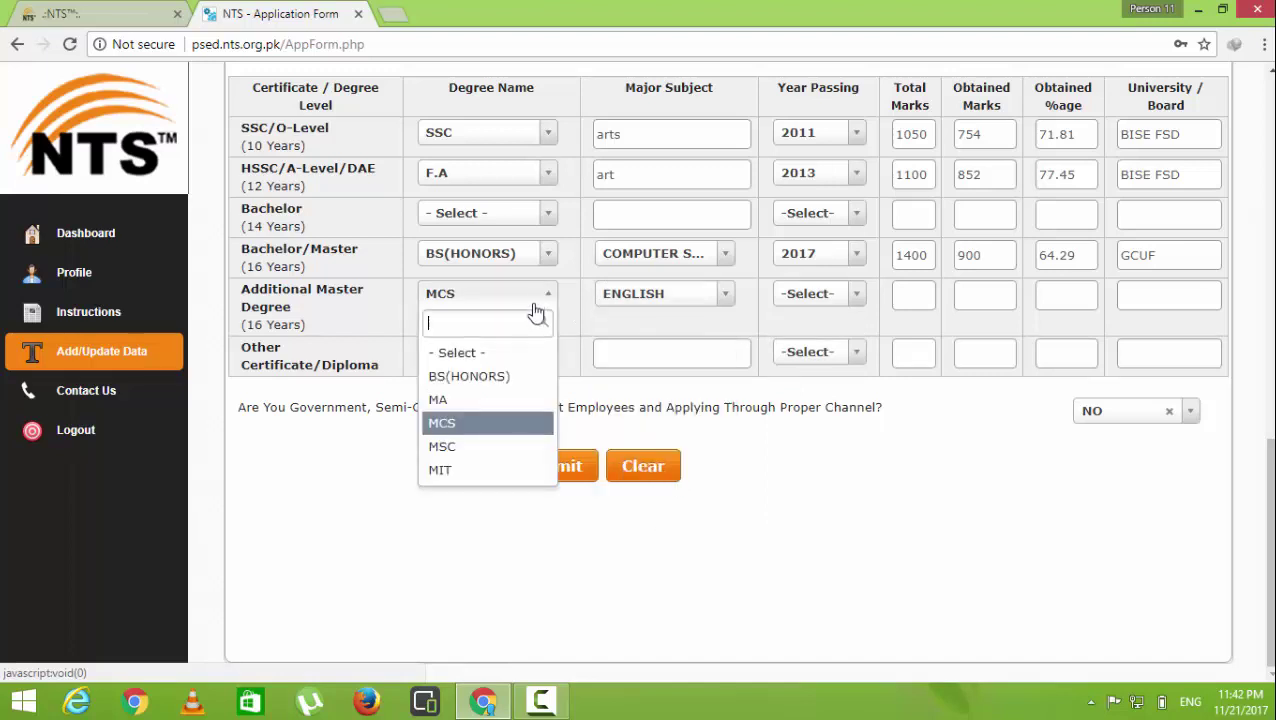
click(510, 375)
click(655, 302)
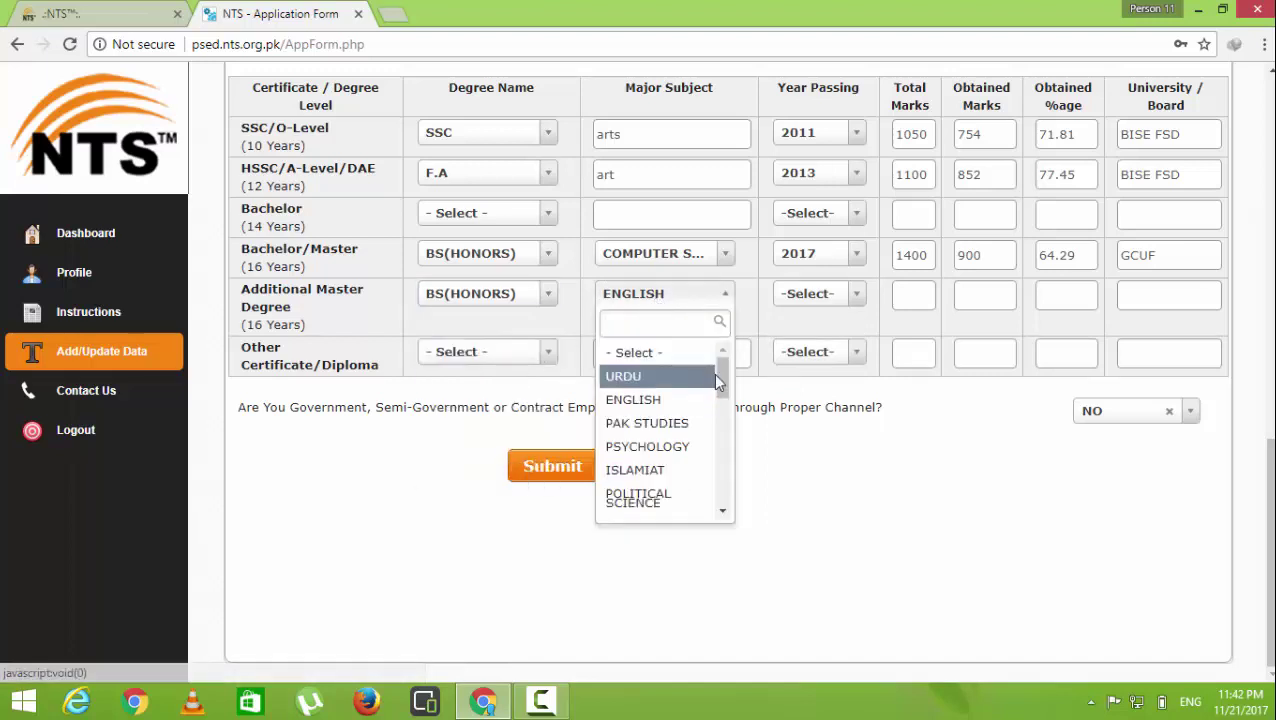
drag(720, 373, 752, 521)
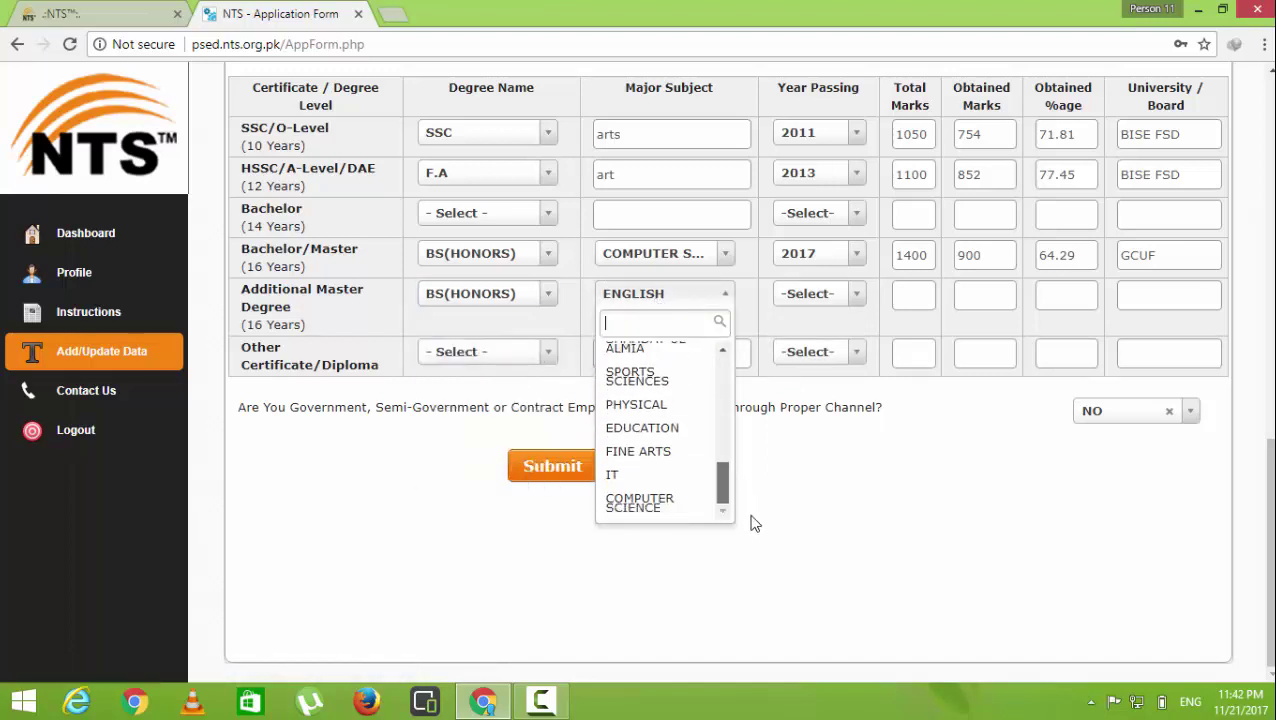
click(690, 505)
click(812, 300)
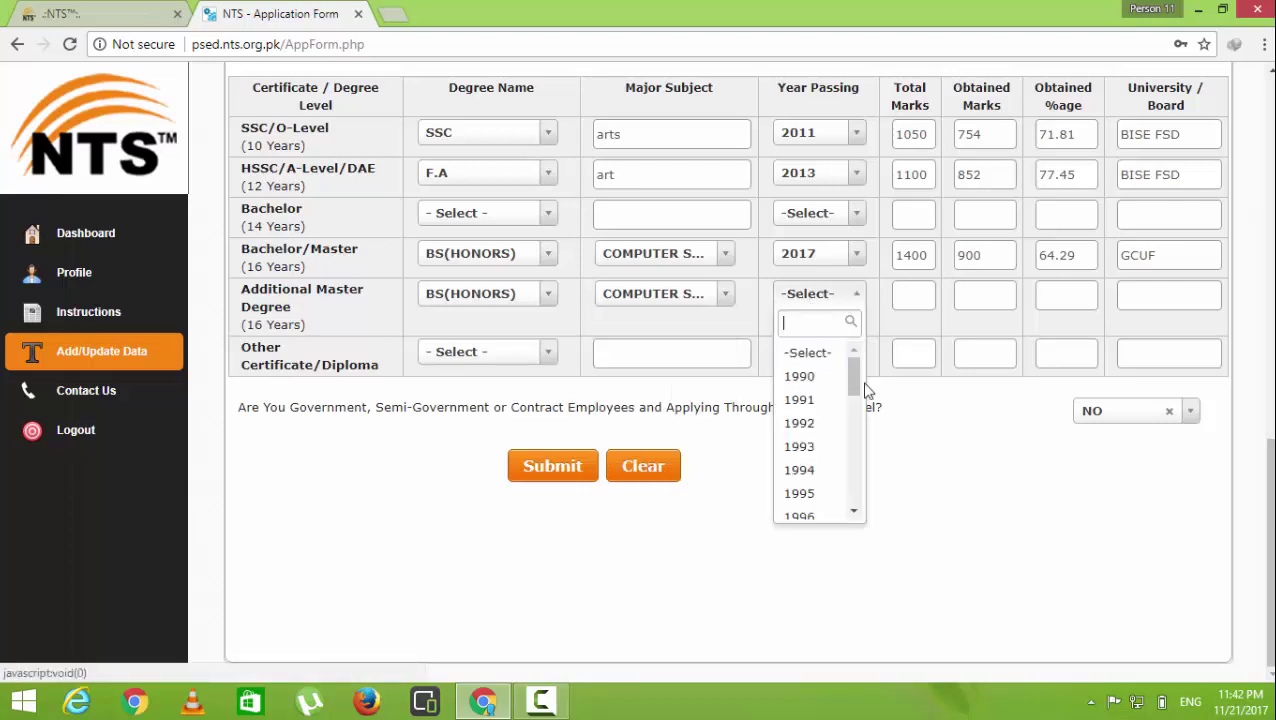
drag(857, 385, 862, 510)
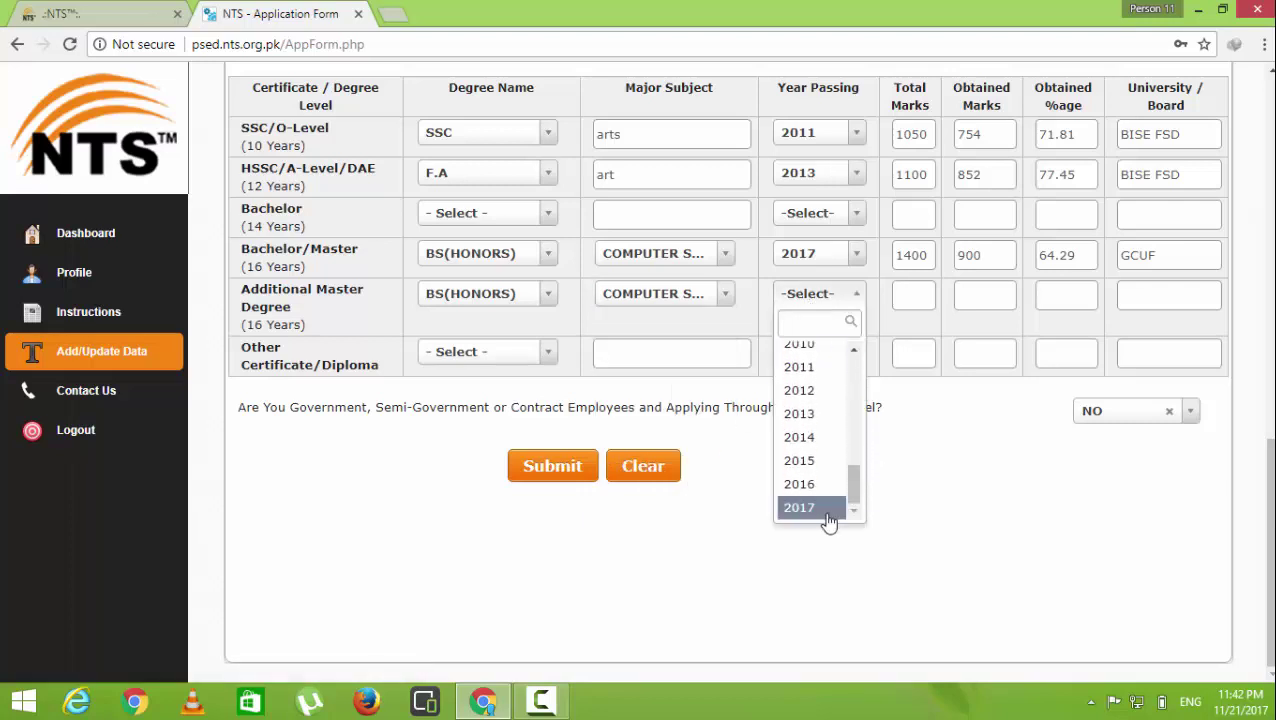
click(812, 508)
Enter 1400 total marks and 900 obtained marks for the additional degree
click(903, 298)
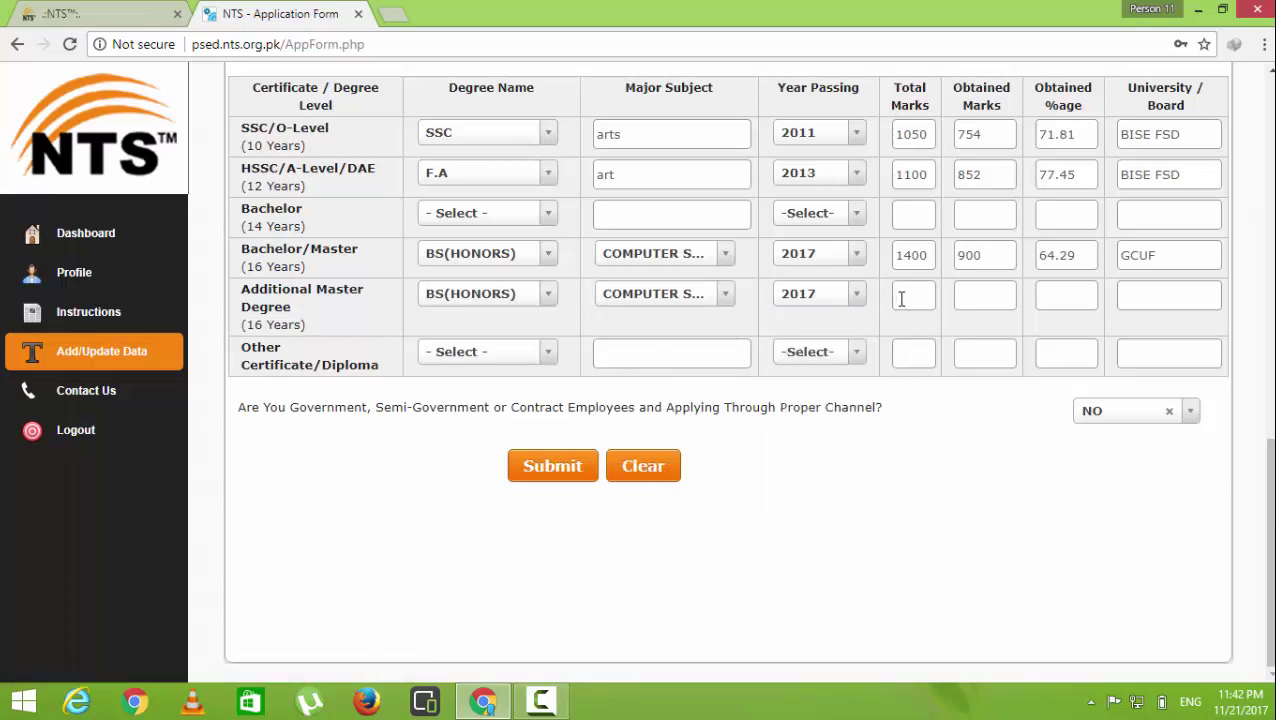
text(1400)
drag(977, 276, 991, 304)
click(991, 304)
text(900)
Submit the completed education details to reach the Dashboard post list
click(541, 474)
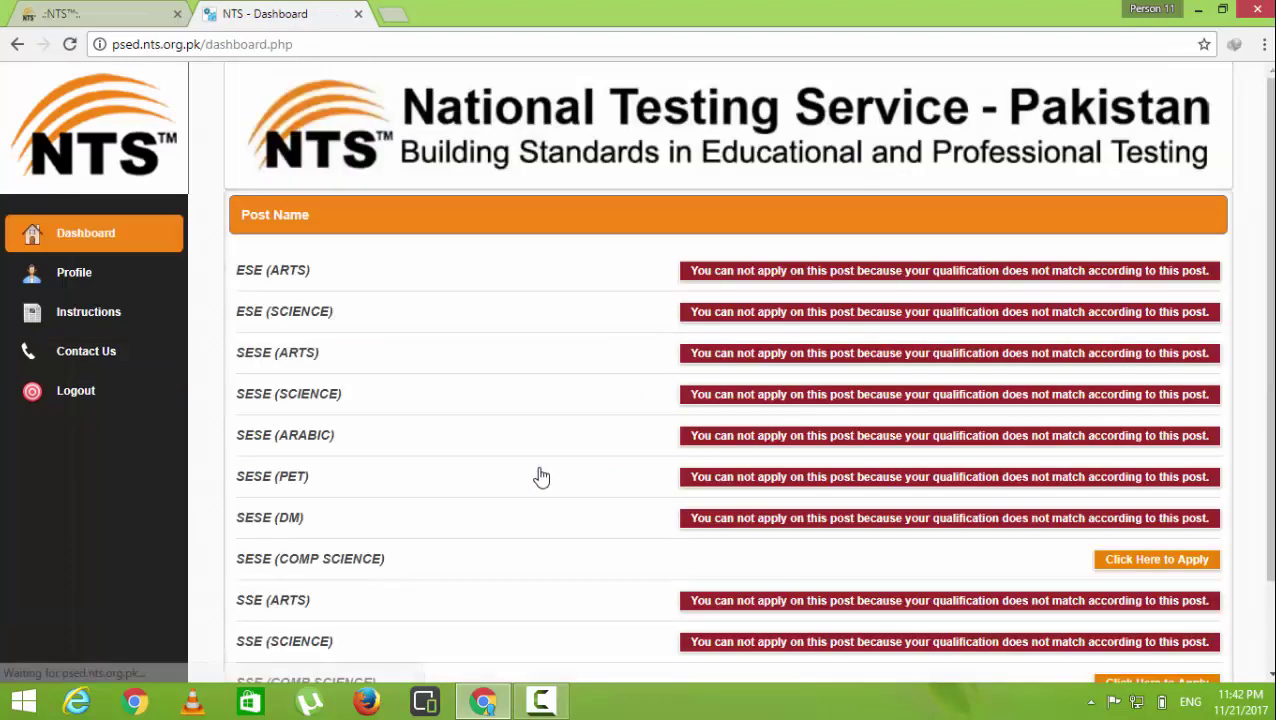
scroll(541, 477, down, 1)
scroll(541, 477, down, 1)
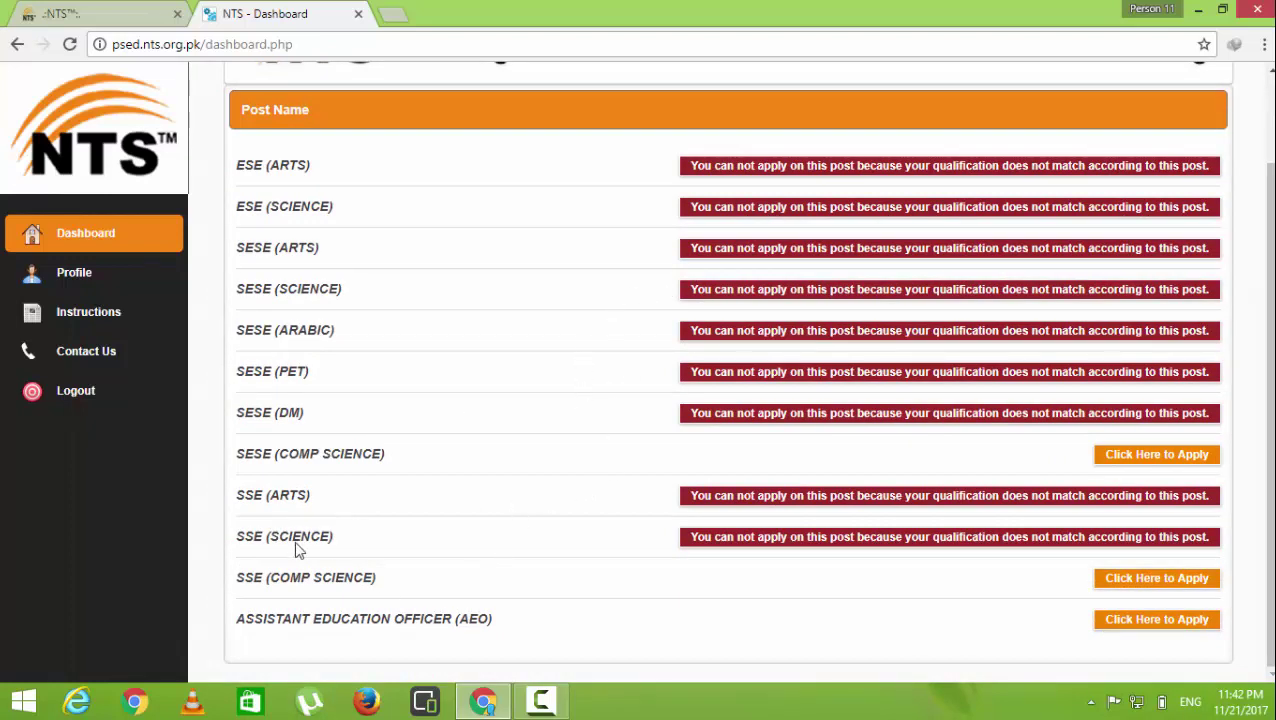
Apply for the SESE (COMP SCIENCE), SSE (COMP SCIENCE) and AEO posts
click(1127, 458)
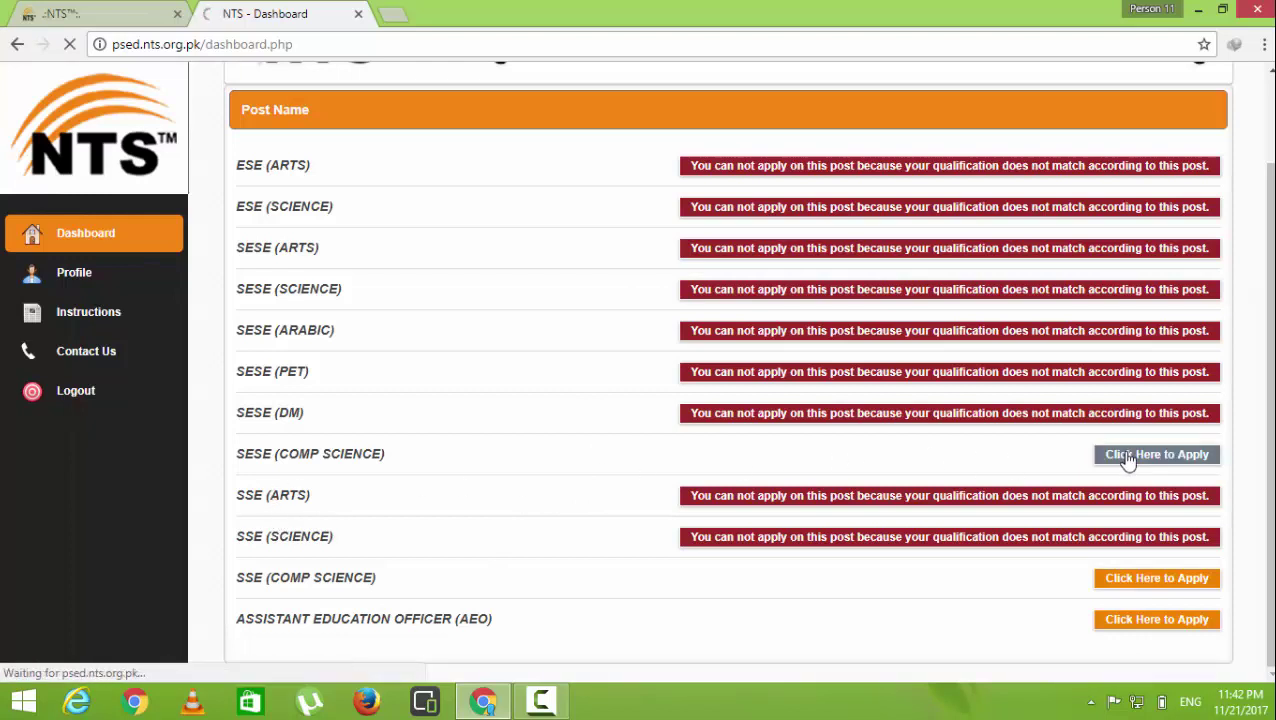
scroll(1085, 477, down, 1)
scroll(1085, 477, down, 1)
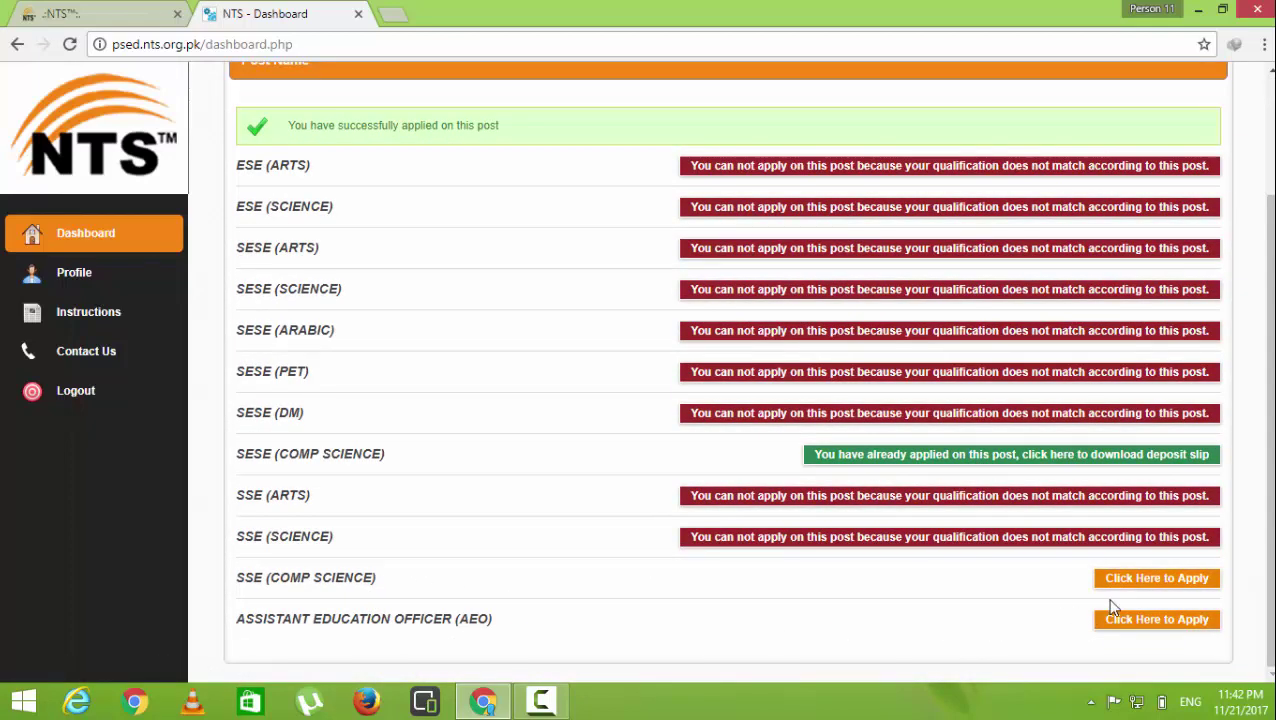
click(1132, 586)
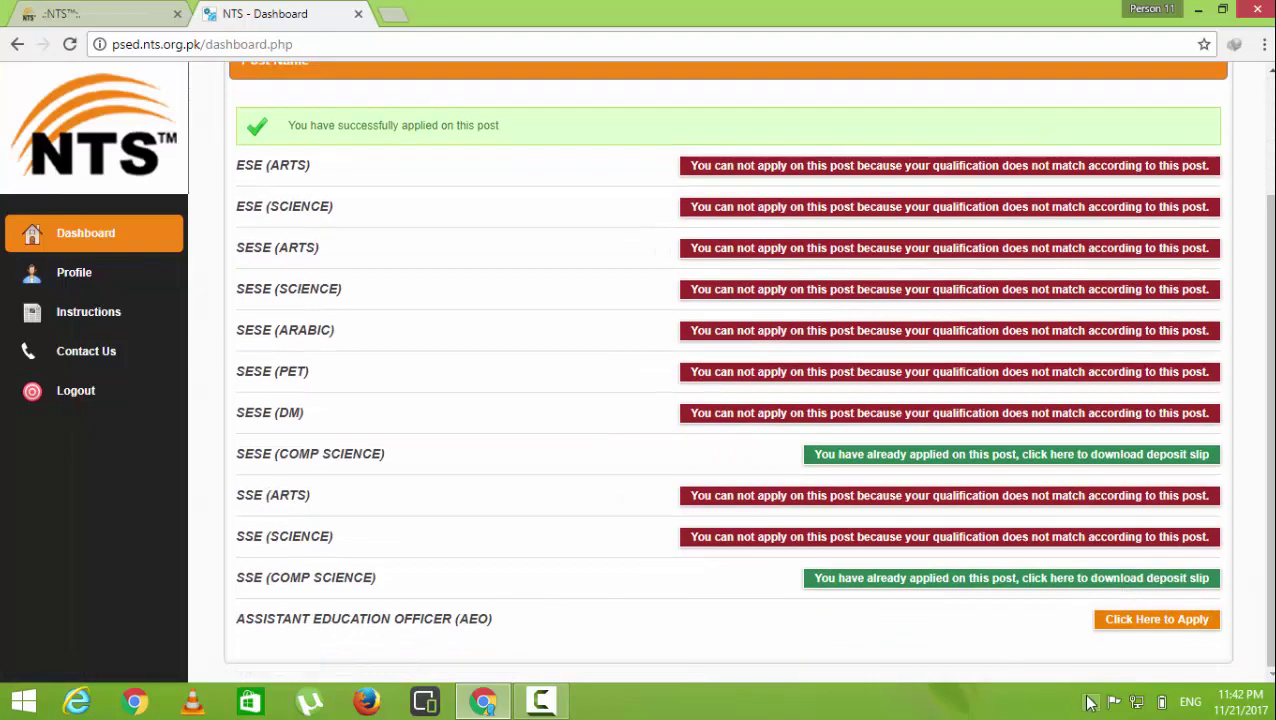
click(1115, 621)
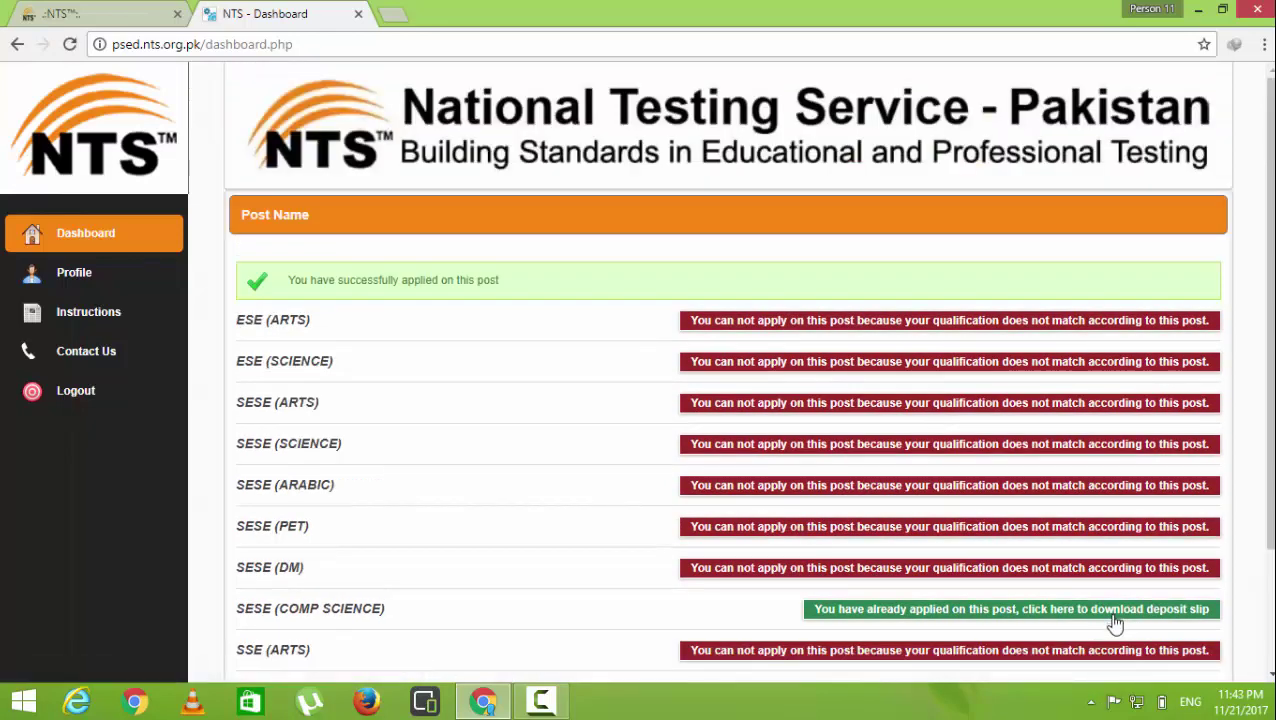
scroll(1031, 530, down, 3)
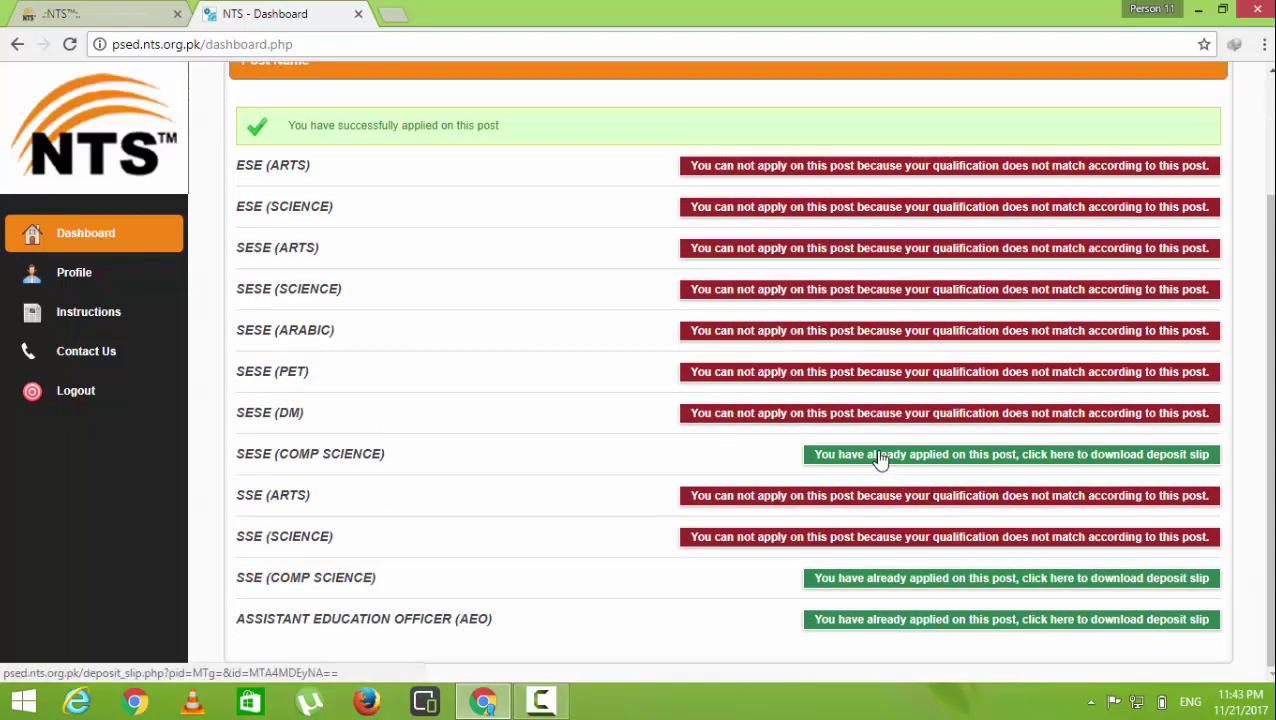
Open the SESE (COMP SCIENCE) deposit slip and scroll through it
click(879, 458)
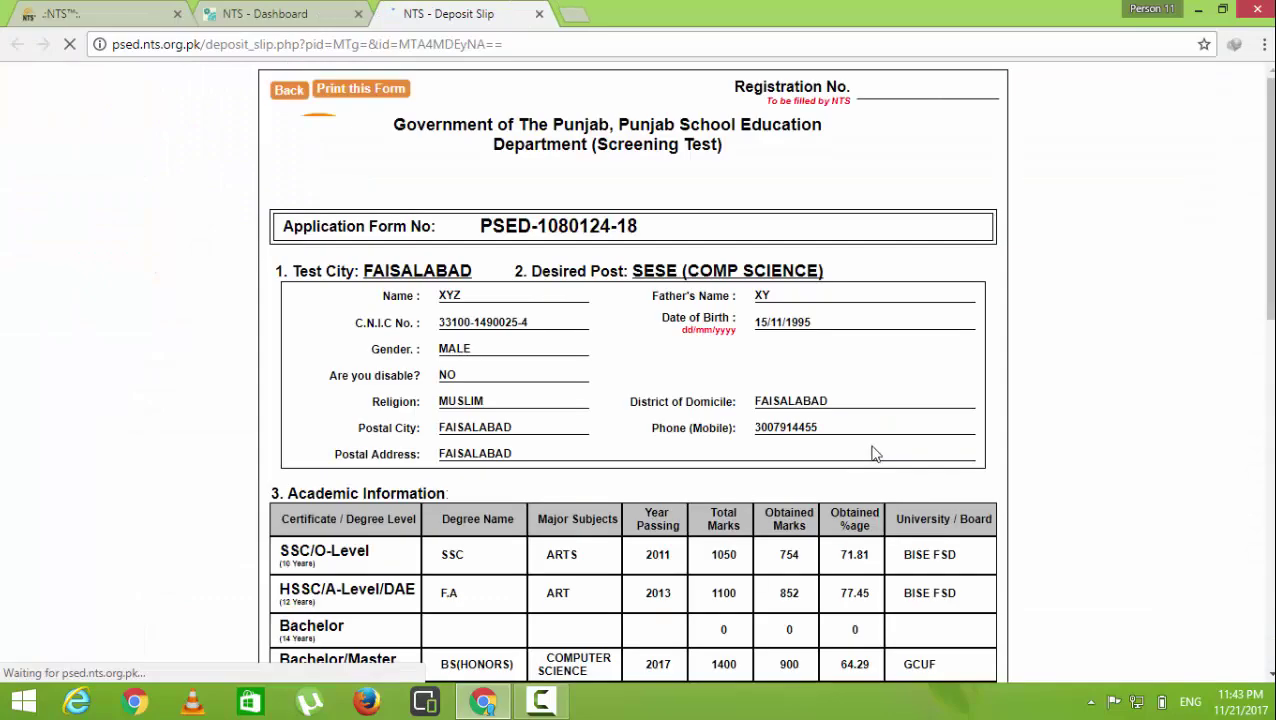
scroll(765, 379, down, 7)
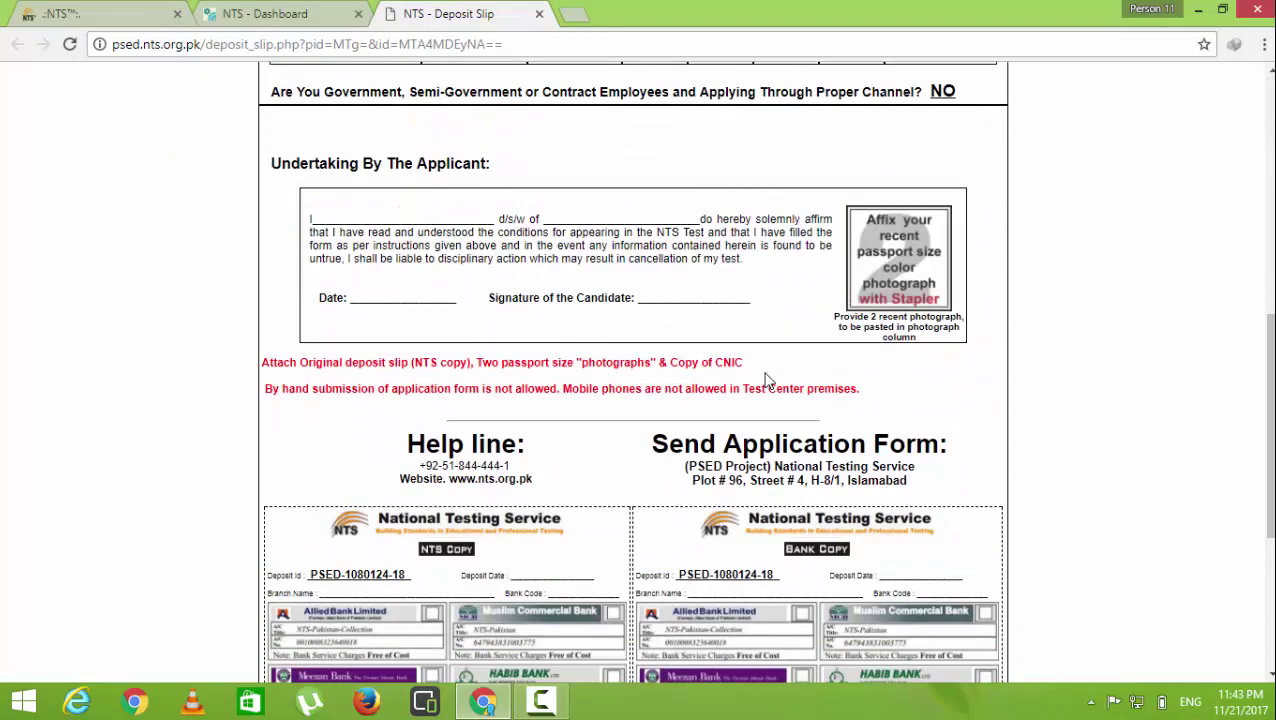
scroll(765, 379, down, 4)
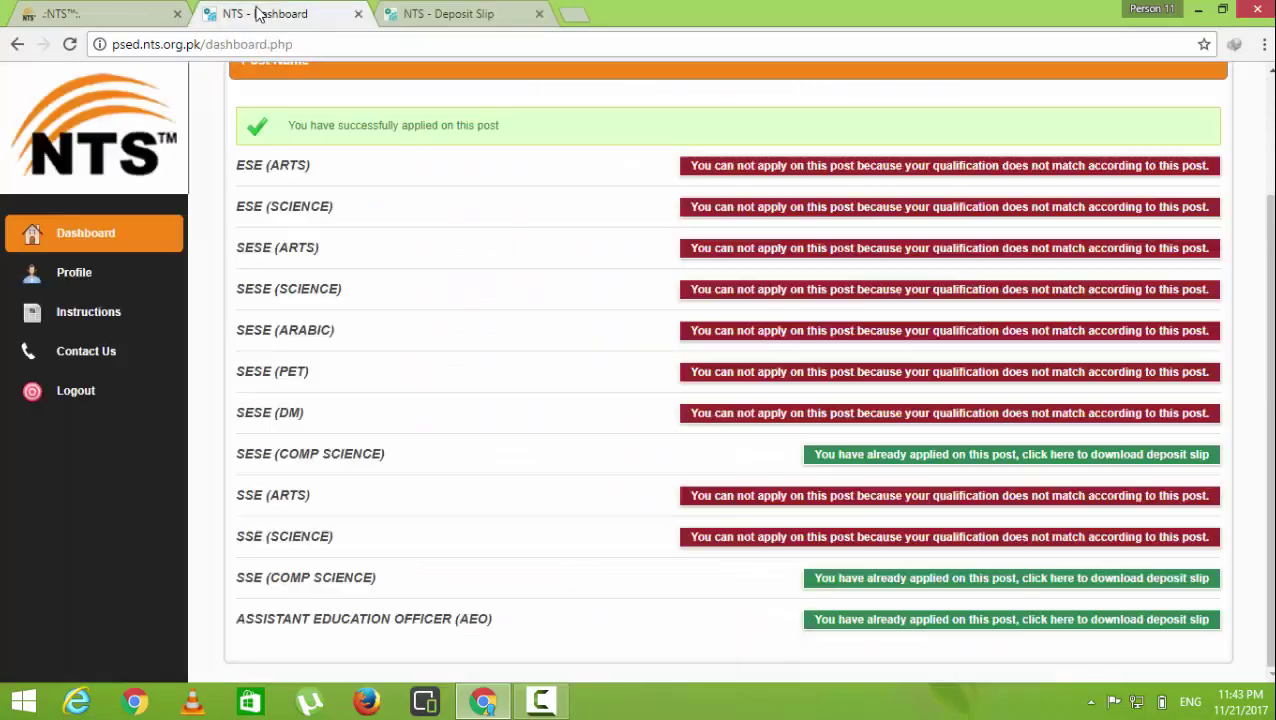
Open the SSE (COMP SCIENCE) deposit slip and highlight its 475-rupee test fee
click(263, 16)
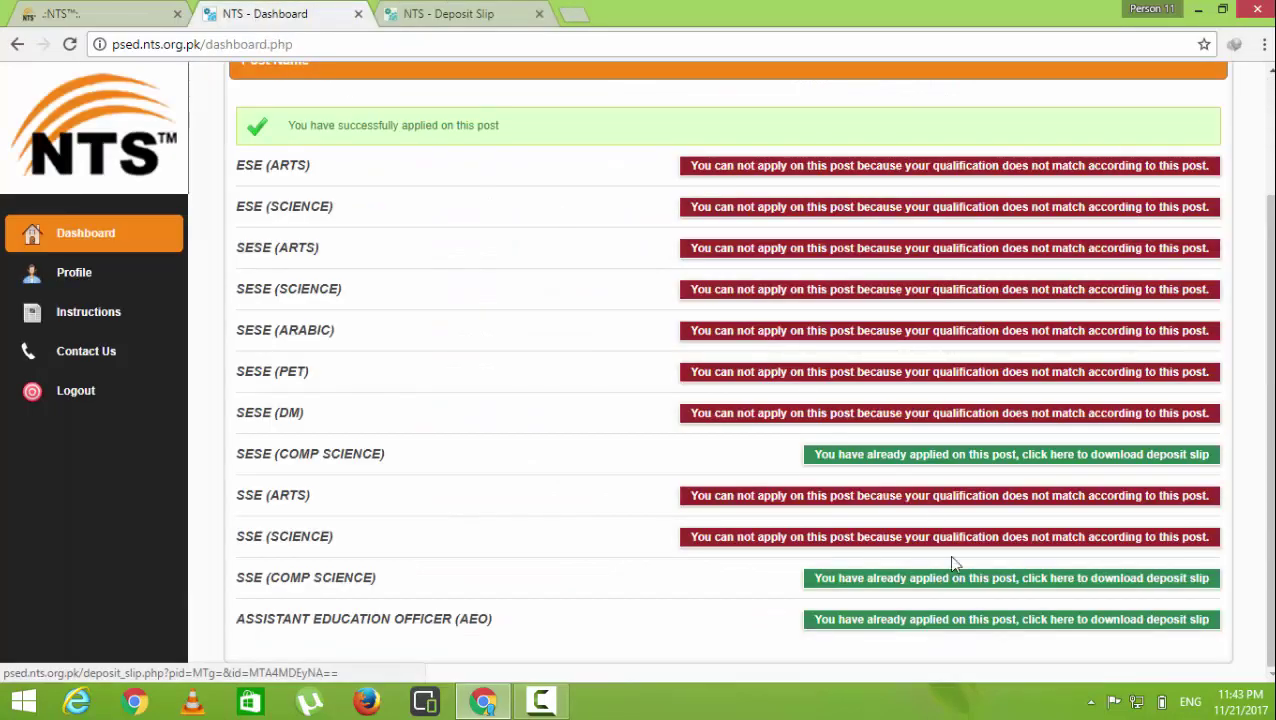
click(978, 584)
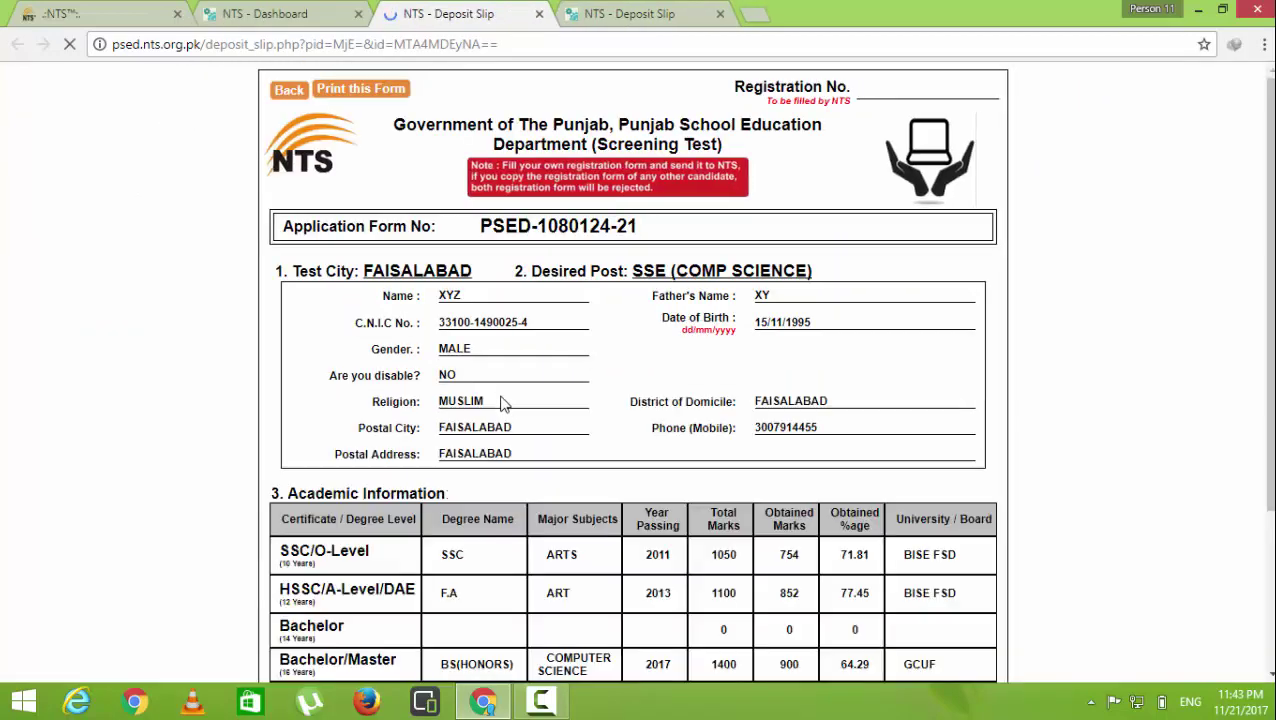
scroll(555, 450, down, 10)
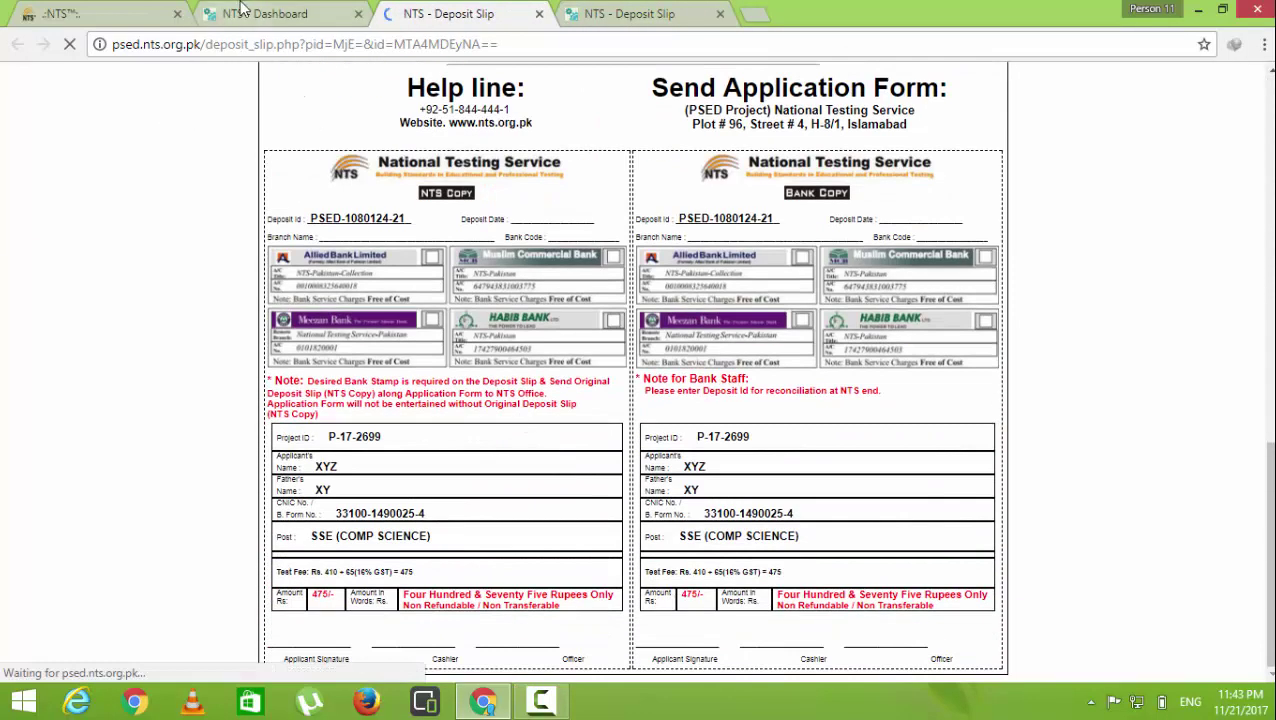
click(259, 14)
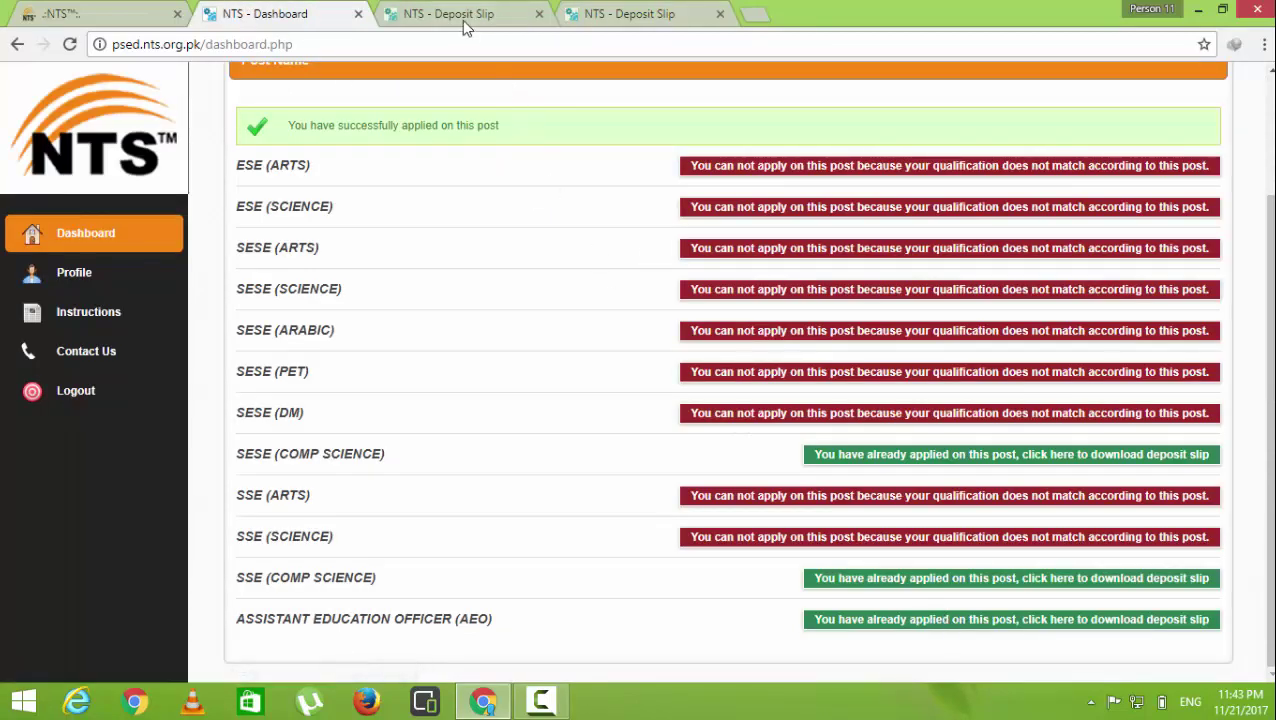
click(462, 20)
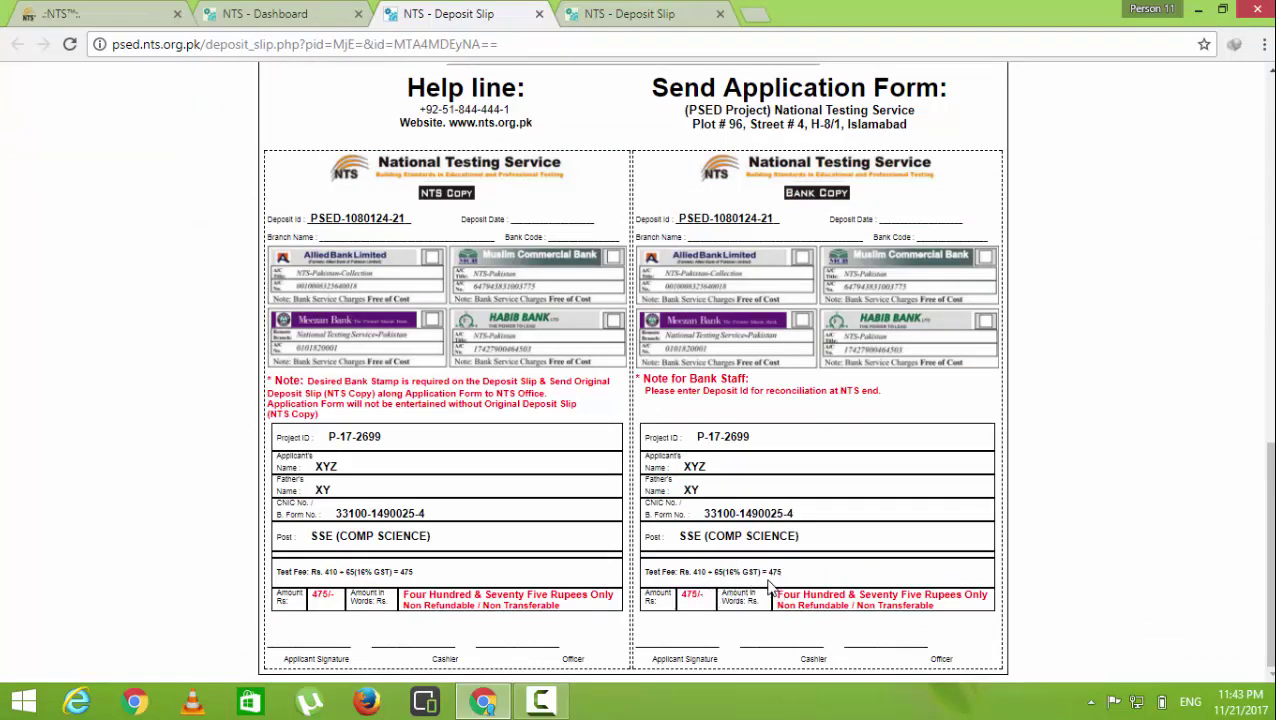
drag(803, 567, 773, 576)
scroll(765, 585, up, 3)
scroll(766, 585, up, 3)
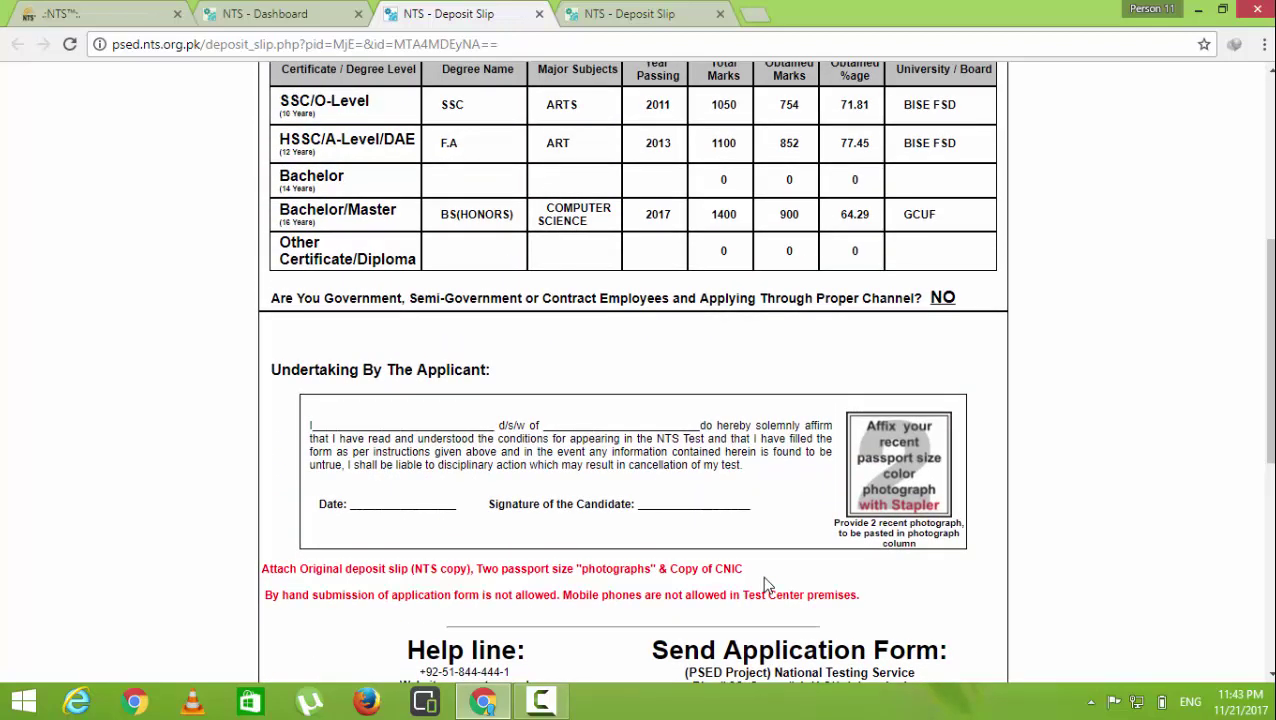
scroll(765, 585, up, 5)
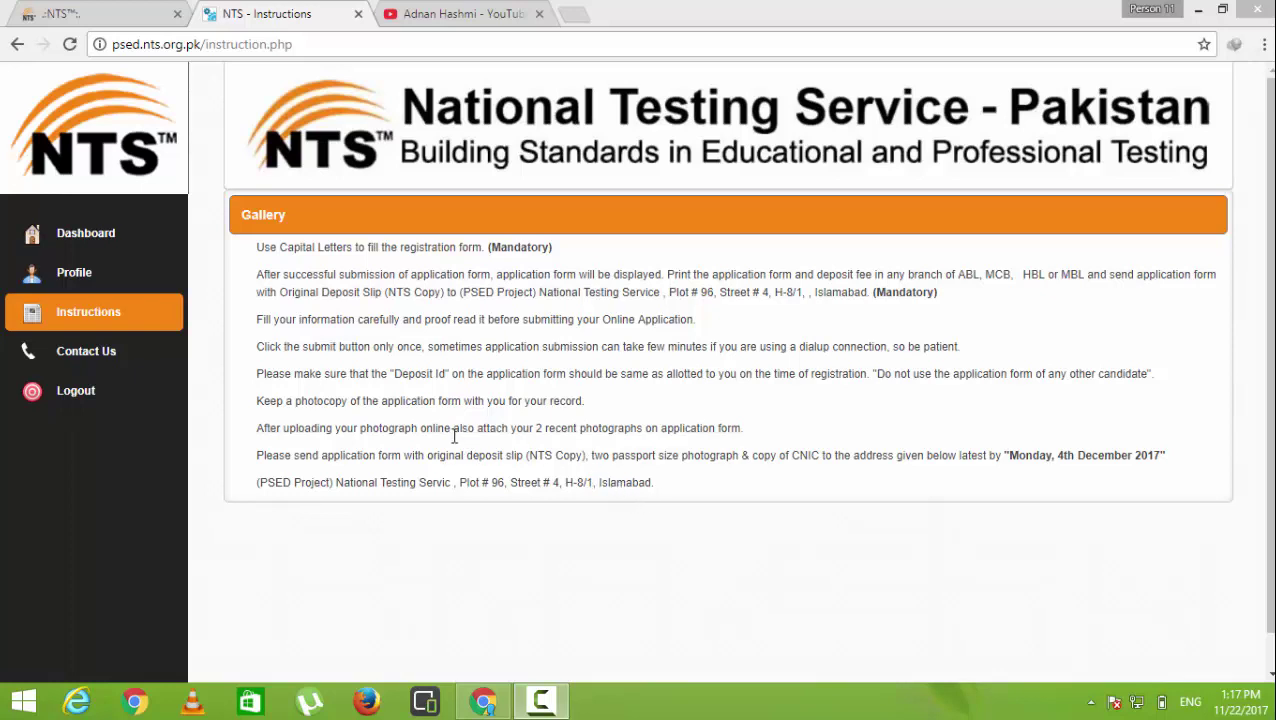
drag(444, 428, 556, 451)
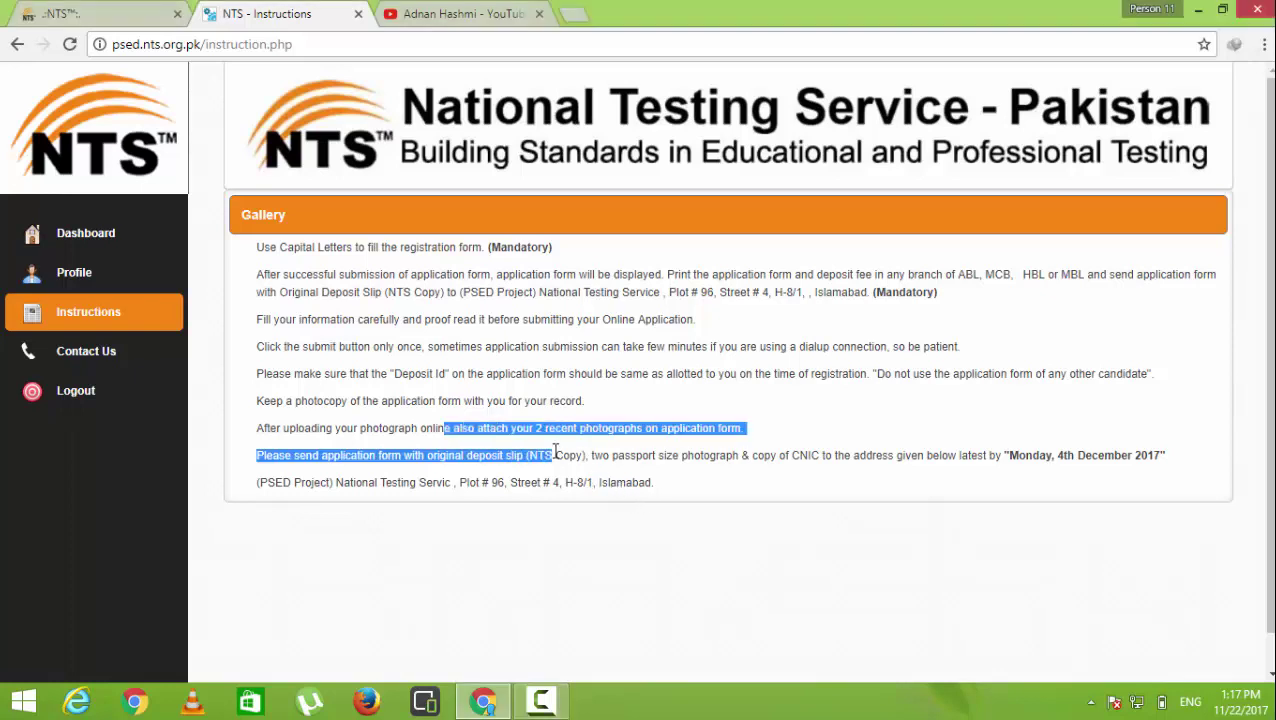
click(543, 428)
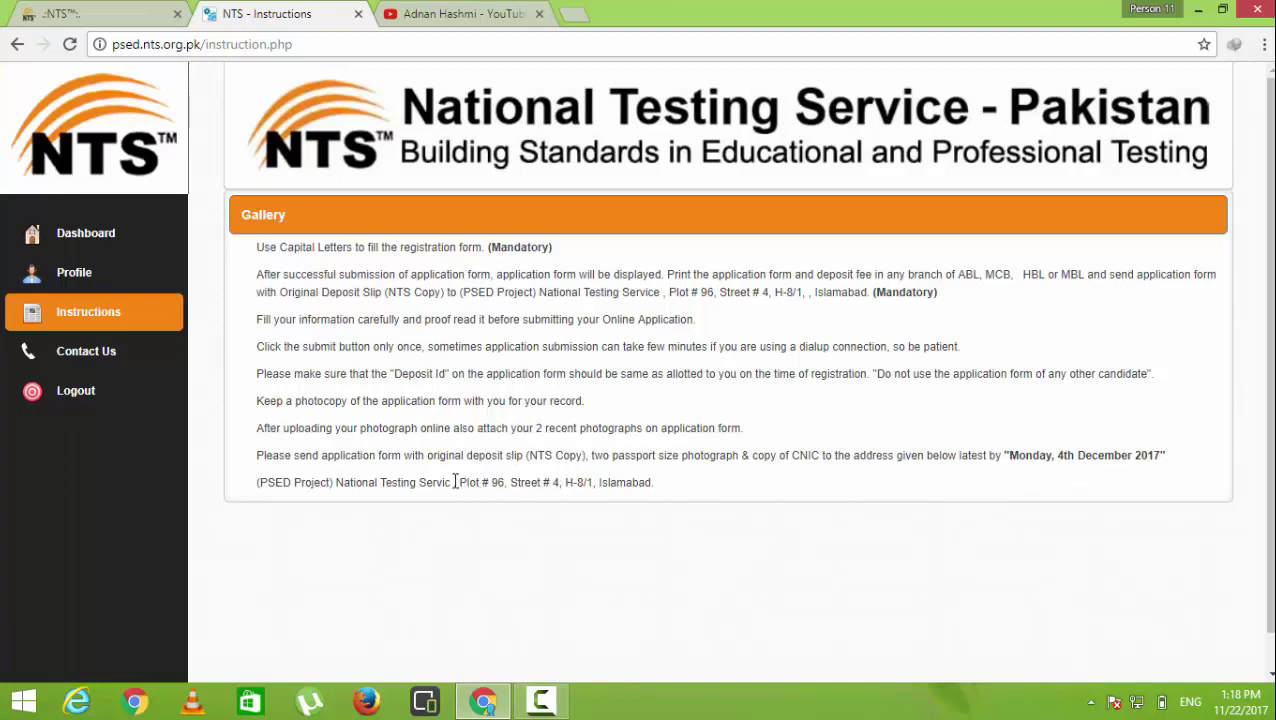
Highlight the National Testing Service mailing address, then switch to the YouTube channel page
drag(468, 484, 652, 524)
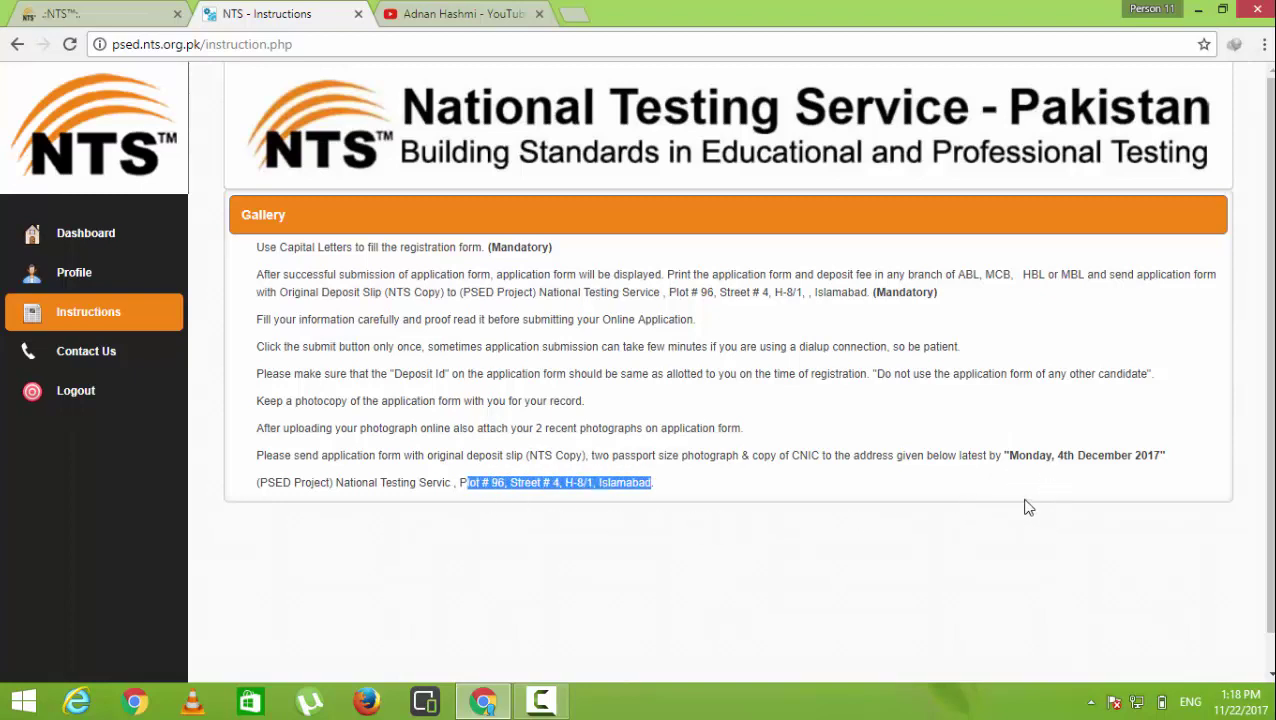
click(662, 399)
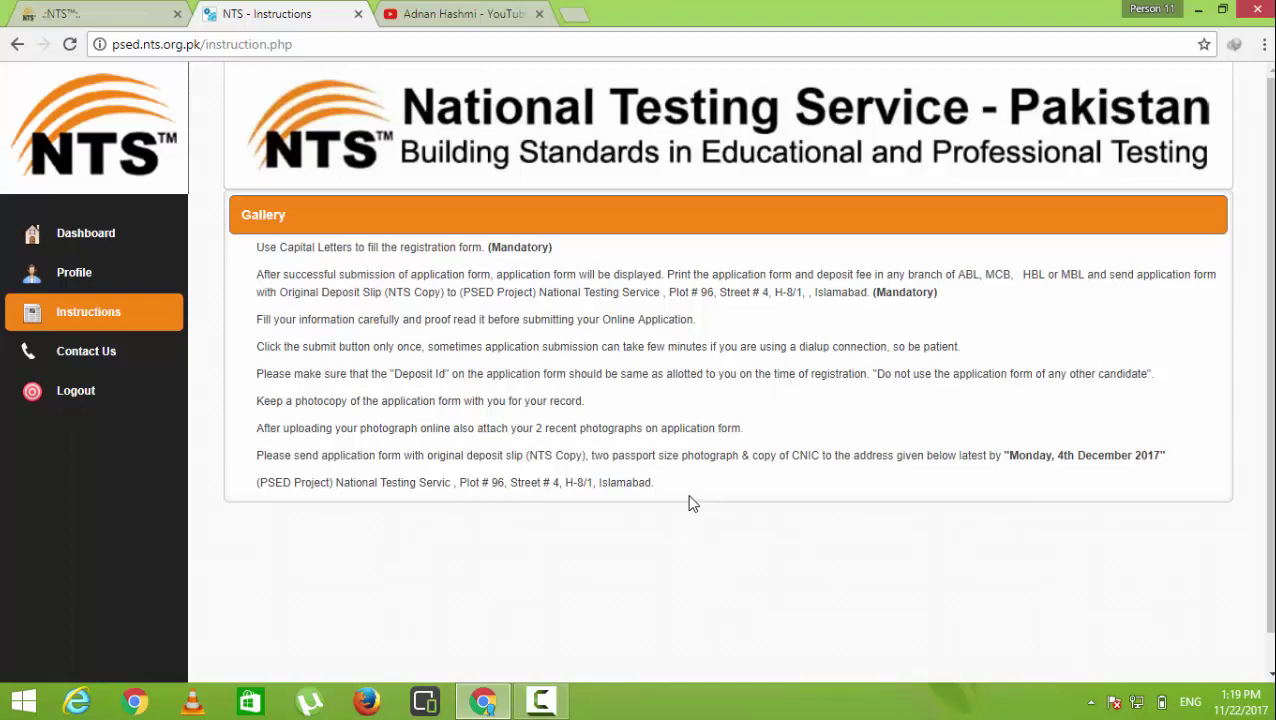
click(430, 9)
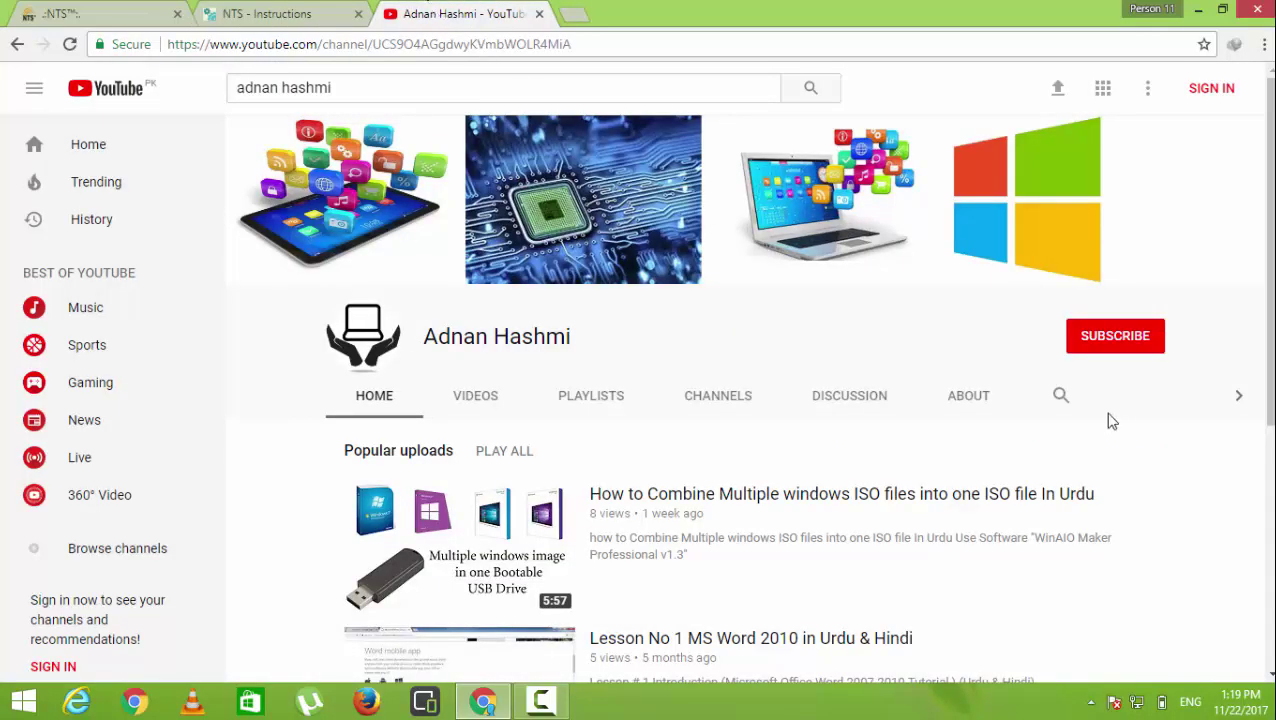